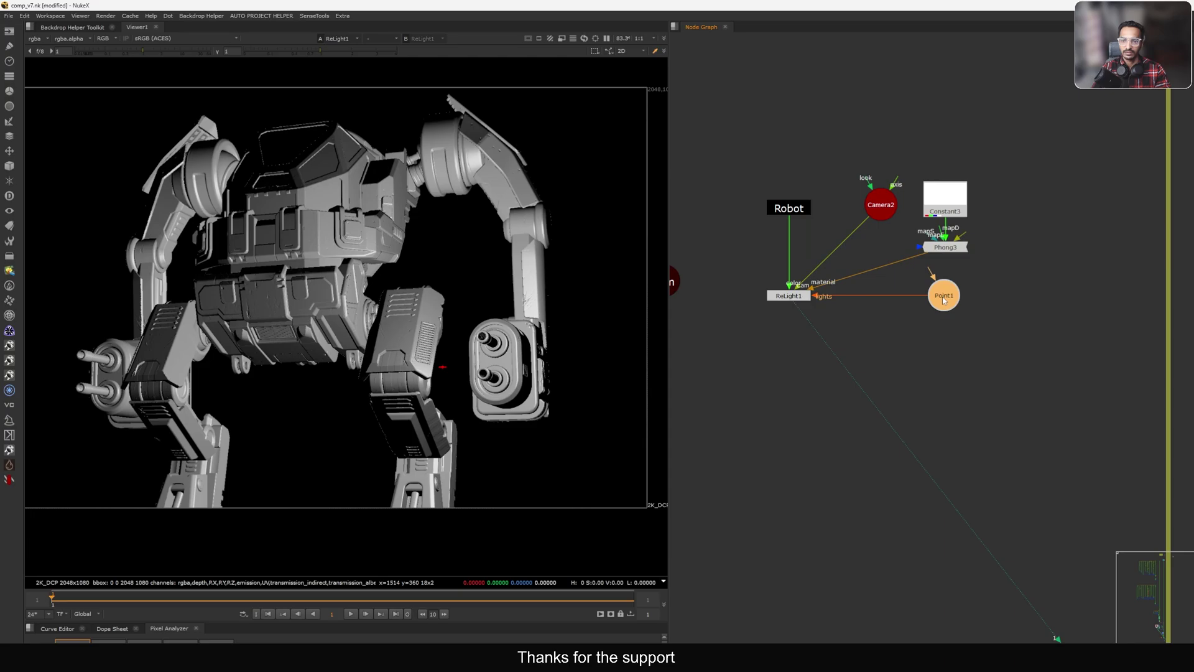
Examine the finished robot comp's cockpit detail and the LASER section of the node graph.
{"action": "left_click_drag", "start_coordinate": [943, 298], "coordinate": [950, 298]}
{"action": "middle_click_drag", "start_coordinate": [902, 299], "coordinate": [964, 287]}
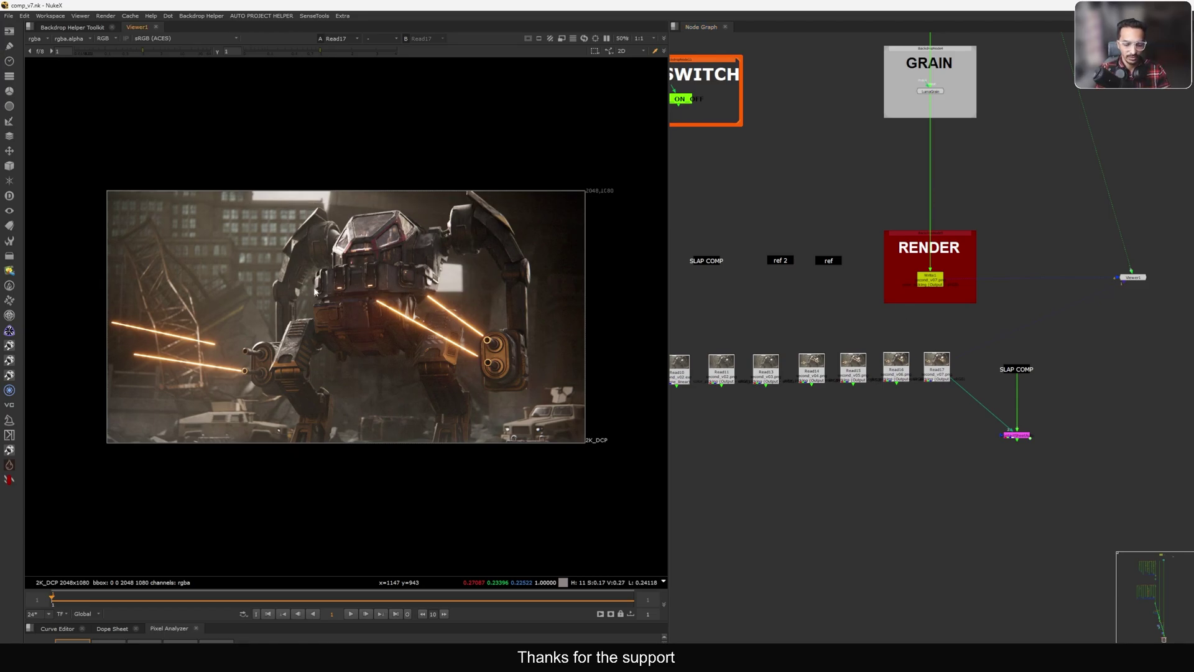
{"action": "scroll", "coordinate": [379, 252], "scroll_direction": "up", "scroll_amount": 8}
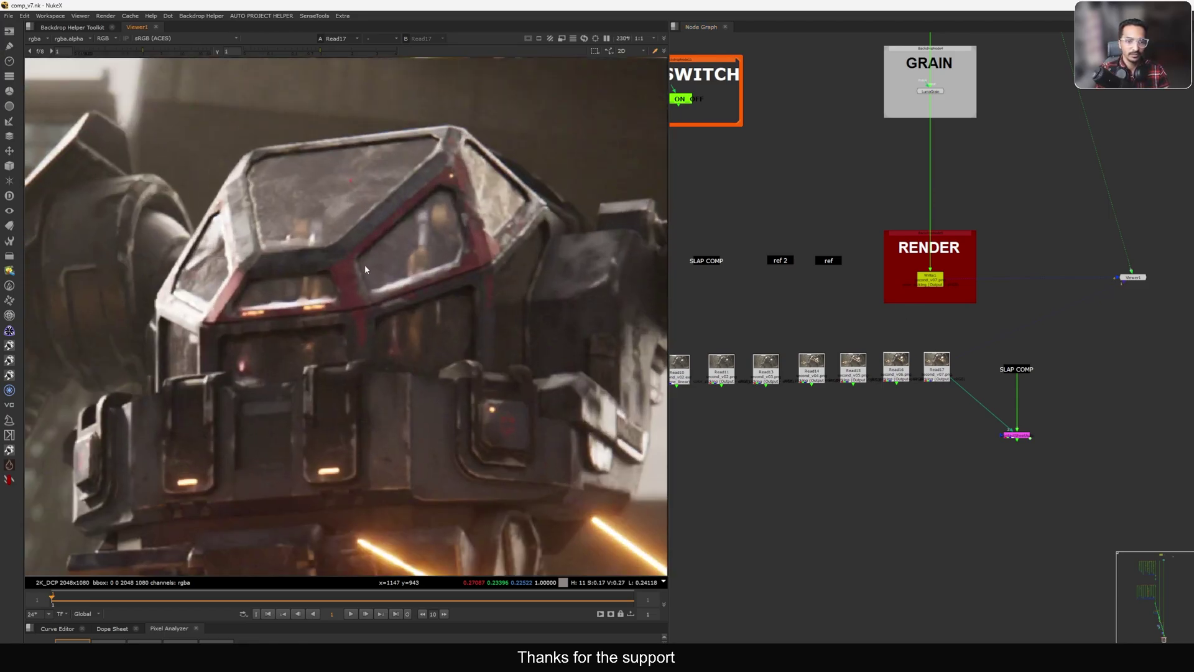
{"action": "scroll", "coordinate": [365, 268], "scroll_direction": "down", "scroll_amount": 8}
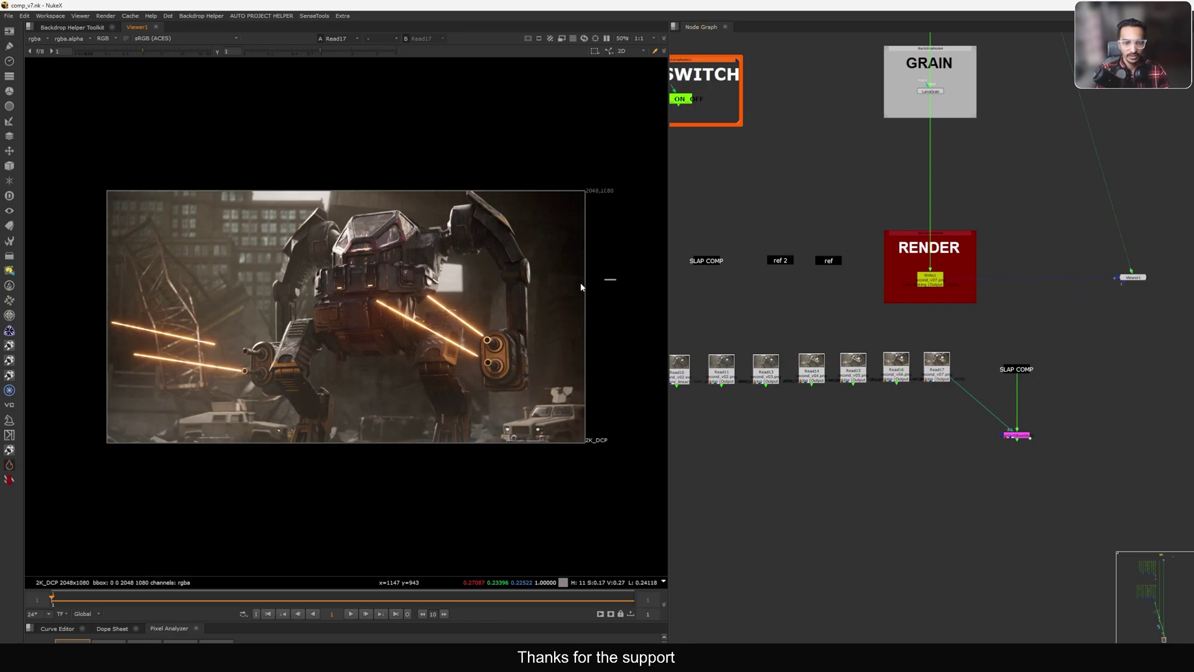
{"action": "scroll", "coordinate": [850, 363], "scroll_direction": "down", "scroll_amount": 5}
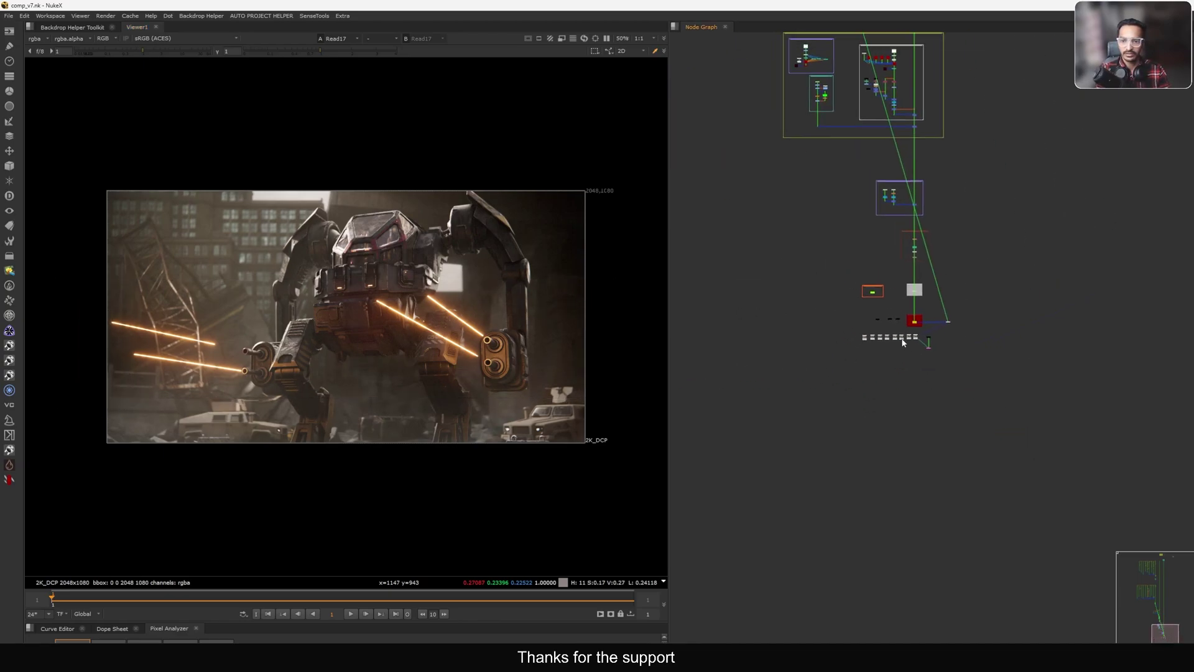
{"action": "scroll", "coordinate": [903, 342], "scroll_direction": "up", "scroll_amount": 10}
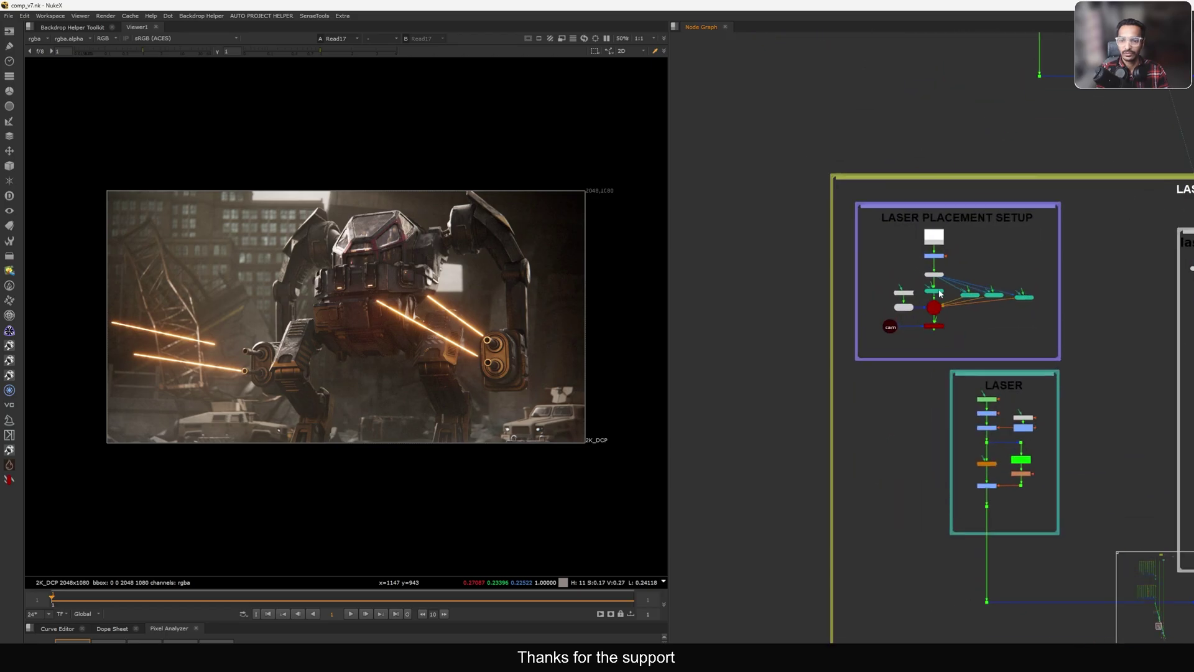
{"action": "scroll", "coordinate": [897, 303], "scroll_direction": "up", "scroll_amount": 8}
{"action": "scroll", "coordinate": [922, 319], "scroll_direction": "down", "scroll_amount": 8}
{"action": "middle_click_drag", "start_coordinate": [980, 423], "coordinate": [843, 296]}
{"action": "middle_click_drag", "start_coordinate": [1114, 237], "coordinate": [915, 317]}
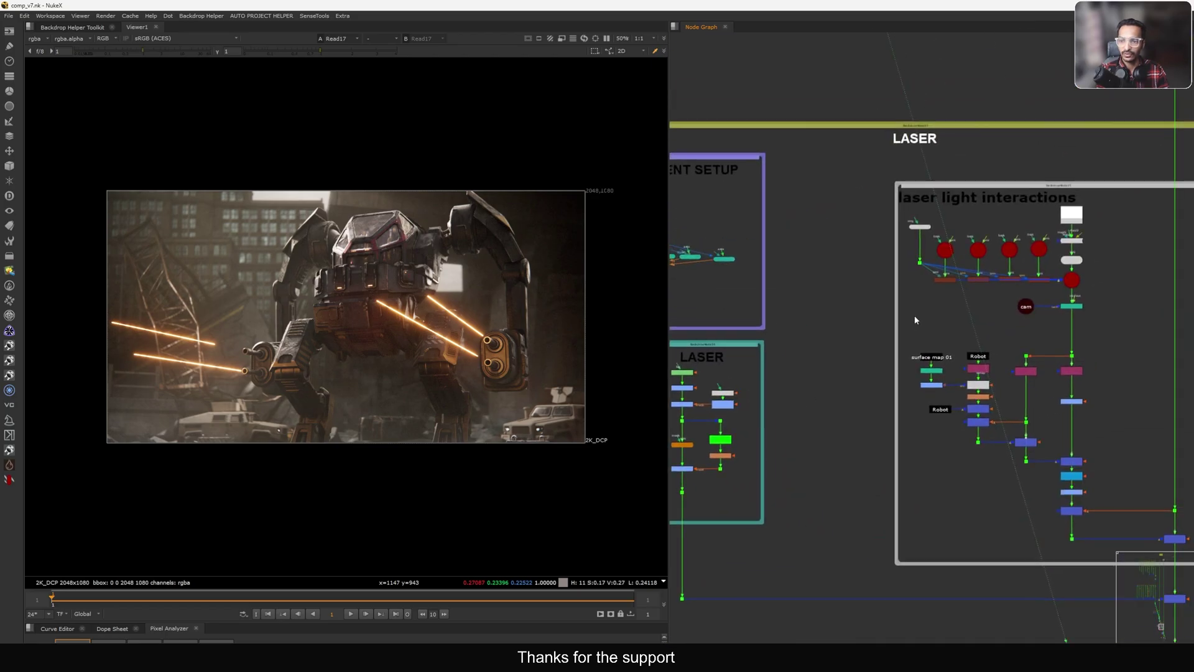
{"action": "middle_click_drag", "start_coordinate": [1011, 278], "coordinate": [981, 268]}
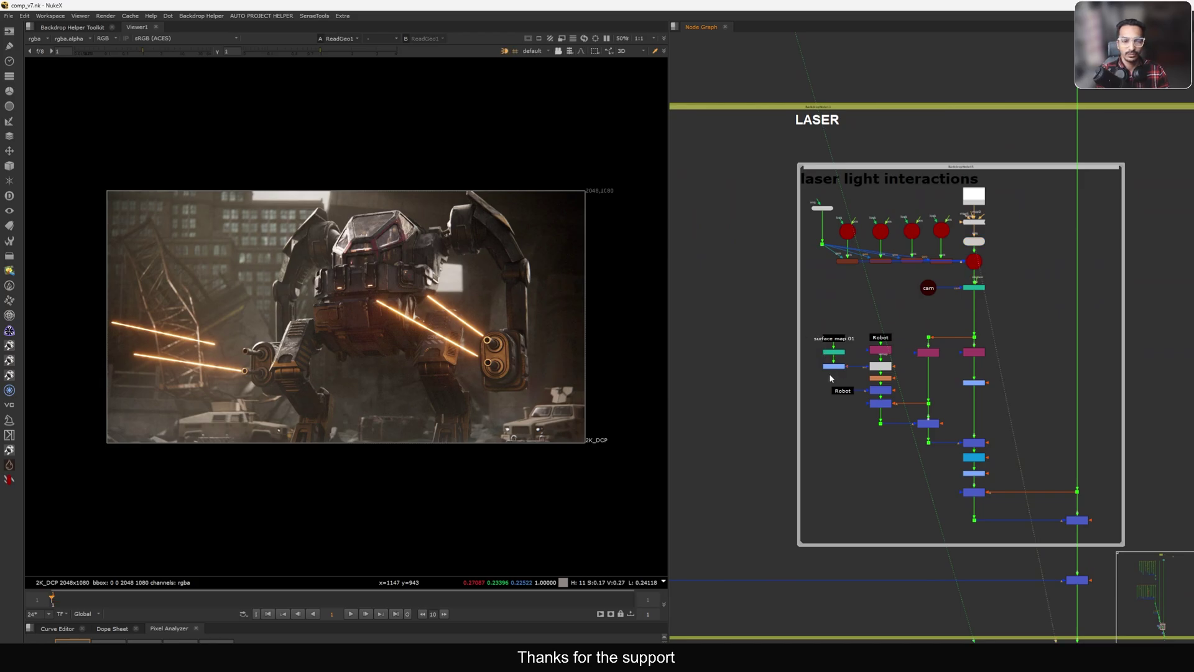
Show the ReadGeo1 robot geometry in the 3D viewer without its Phong material and inspect it from several angles.
{"action": "key", "text": "1"}
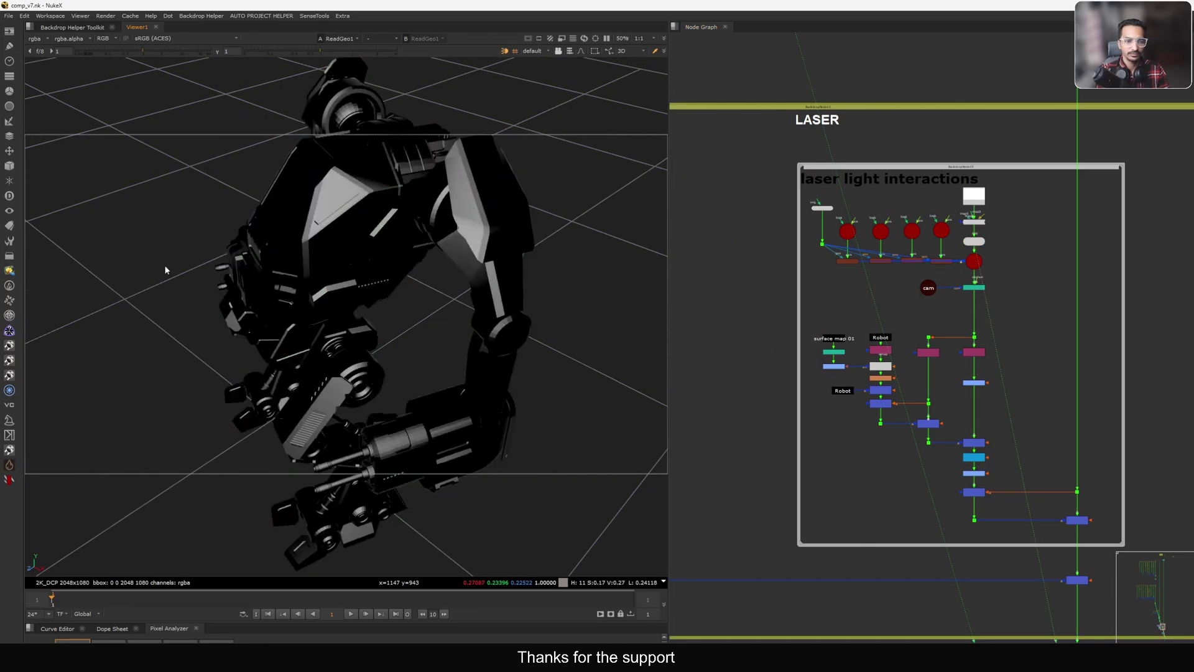
{"action": "left_click_drag", "start_coordinate": [229, 339], "coordinate": [643, 203], "text": "ctrl"}
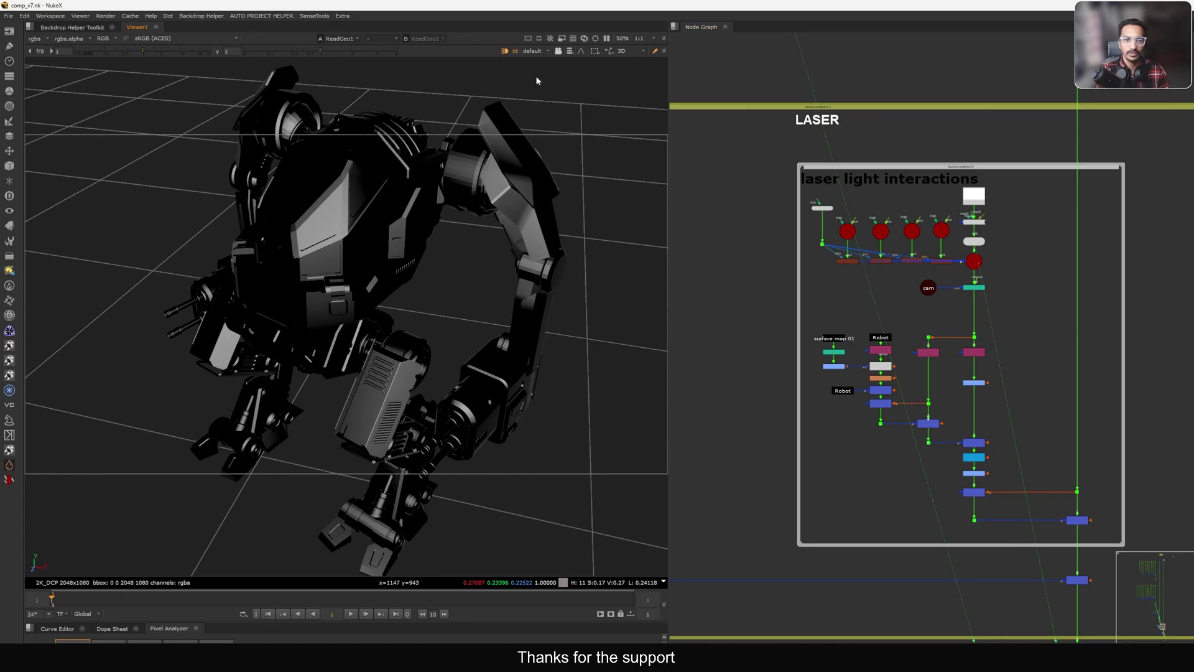
{"action": "left_click", "coordinate": [505, 52]}
{"action": "left_click", "coordinate": [503, 51]}
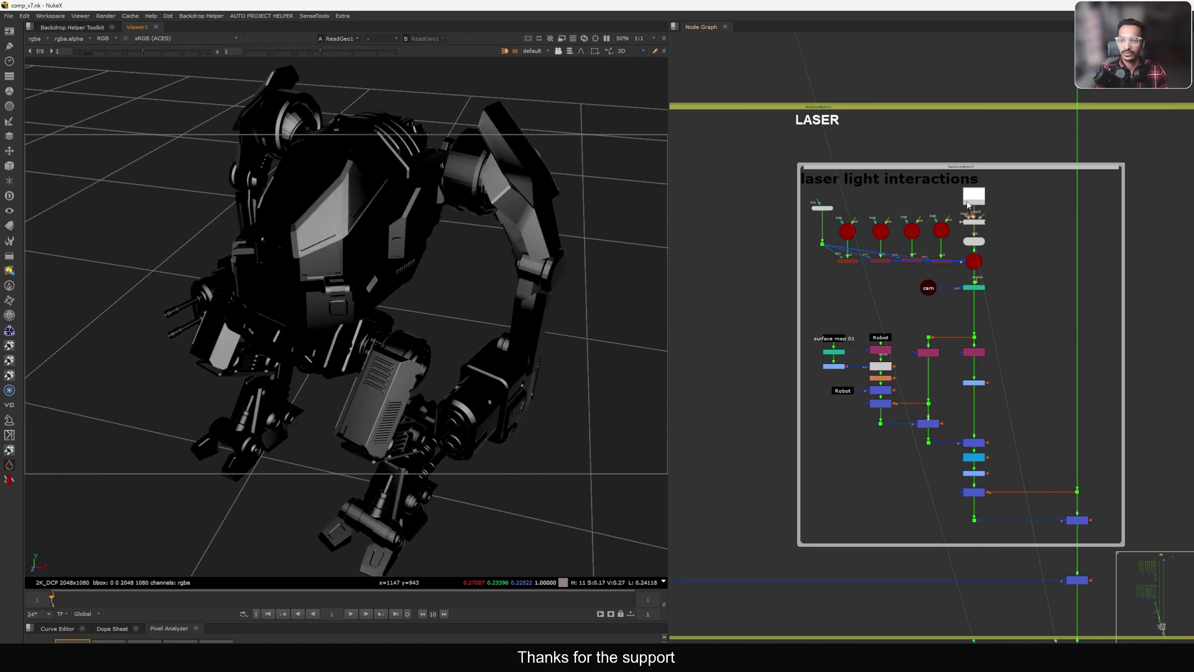
{"action": "scroll", "coordinate": [969, 205], "scroll_direction": "up", "scroll_amount": 2}
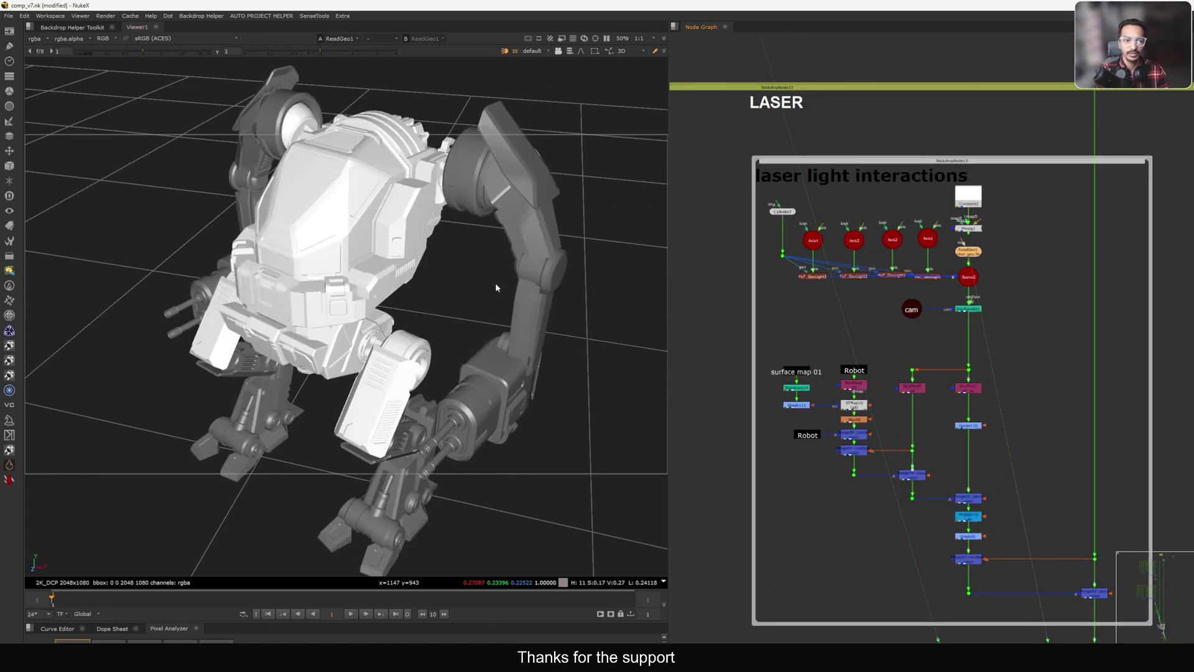
{"action": "middle_click_drag", "start_coordinate": [495, 288], "coordinate": [462, 309]}
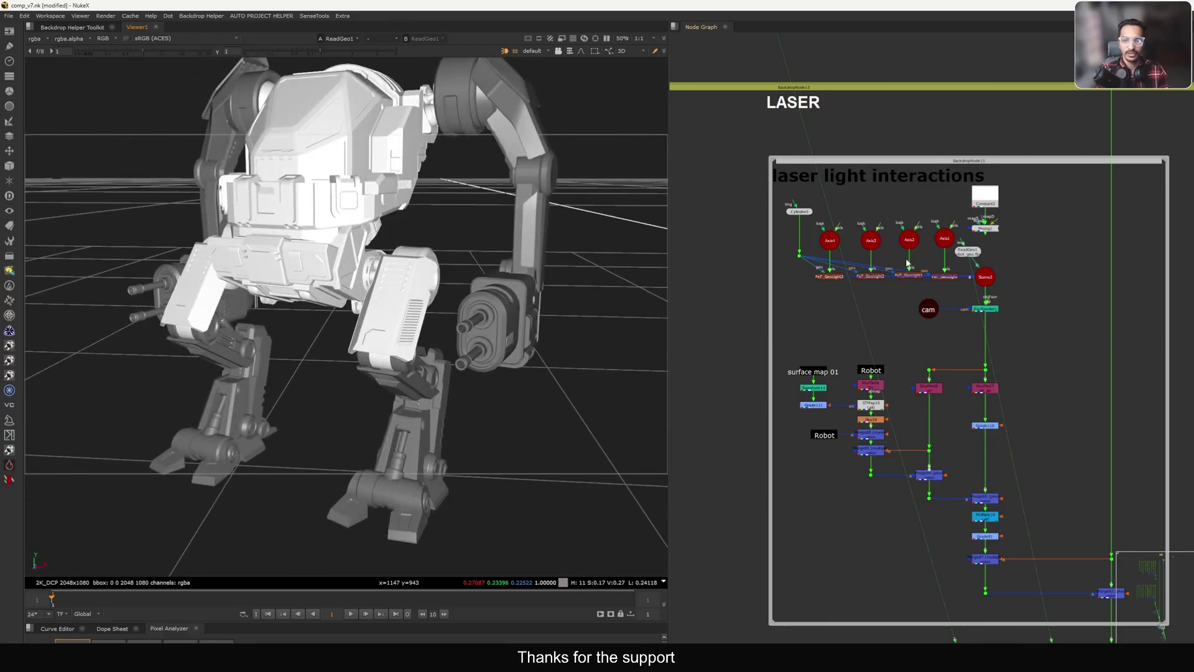
Add a ReLight node beside the laser light interactions setup and inspect its input connections.
{"action": "key", "text": "Tab"}
{"action": "type", "text": "reli"}
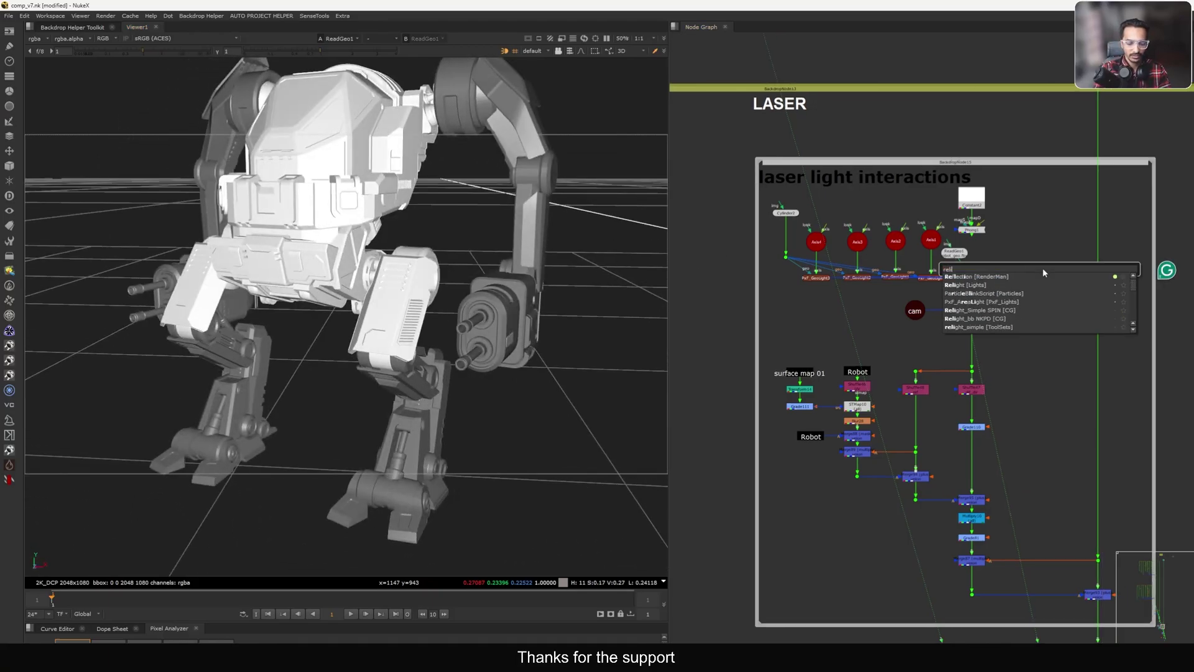
{"action": "type", "text": "ght"}
{"action": "left_click", "coordinate": [1042, 275]}
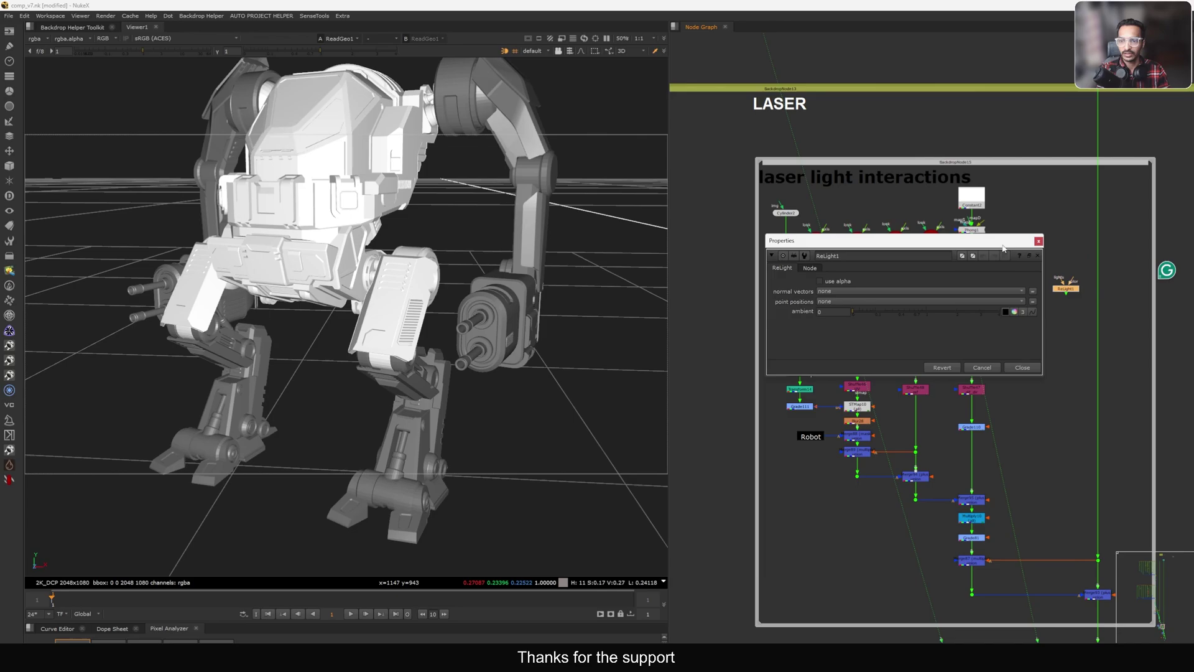
{"action": "left_click_drag", "start_coordinate": [1003, 248], "coordinate": [882, 244]}
{"action": "scroll", "coordinate": [975, 233], "scroll_direction": "up", "scroll_amount": 5}
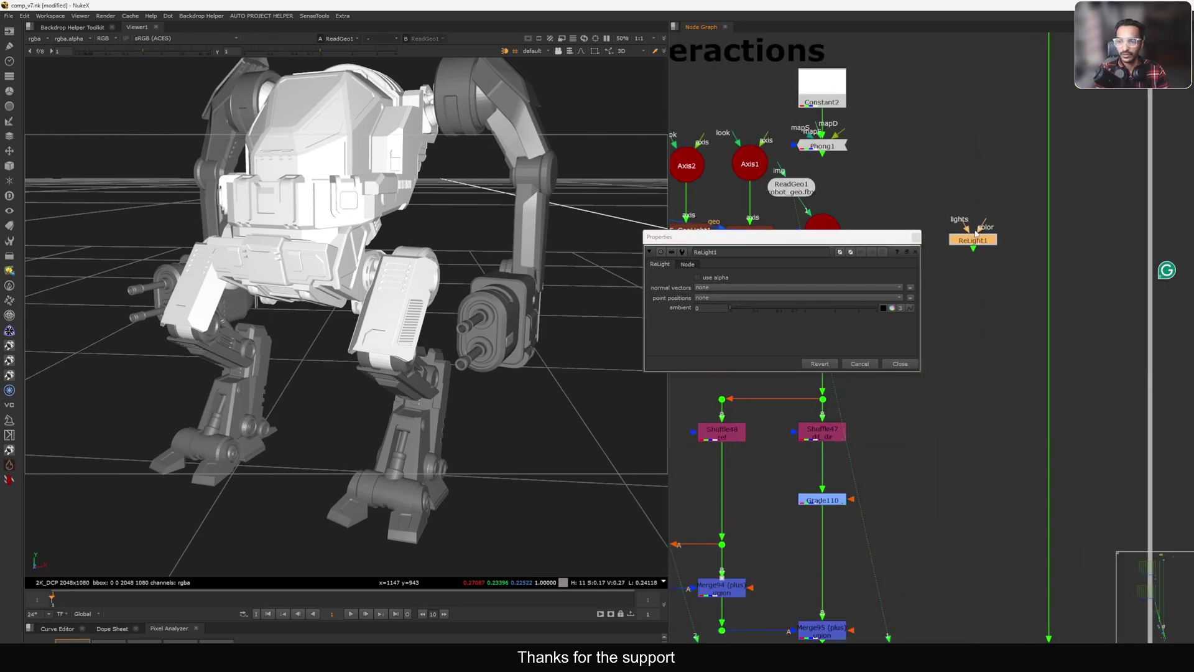
{"action": "scroll", "coordinate": [971, 210], "scroll_direction": "up", "scroll_amount": 4}
{"action": "mouse_move", "coordinate": [975, 233]}
{"action": "left_mouse_down"}
{"action": "mouse_move", "coordinate": [987, 208]}
{"action": "mouse_move", "coordinate": [1002, 224]}
{"action": "mouse_move", "coordinate": [962, 235]}
{"action": "mouse_move", "coordinate": [998, 227]}
{"action": "left_mouse_up"}
{"action": "key", "text": "Escape"}
{"action": "left_click_drag", "start_coordinate": [1099, 175], "coordinate": [908, 260]}
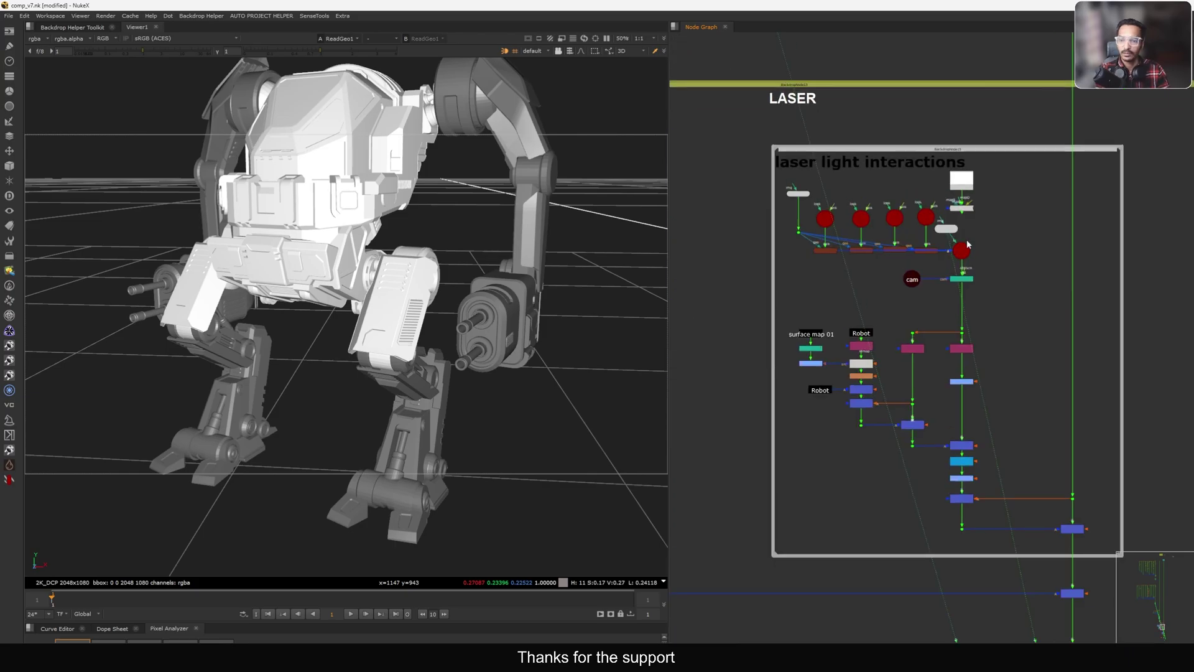
Reattach the ReadGeo1 robot geometry to the Phong1 material and place it between Phong1 and Scene2.
{"action": "scroll", "coordinate": [968, 244], "scroll_direction": "up", "scroll_amount": 8}
{"action": "left_click", "coordinate": [964, 235]}
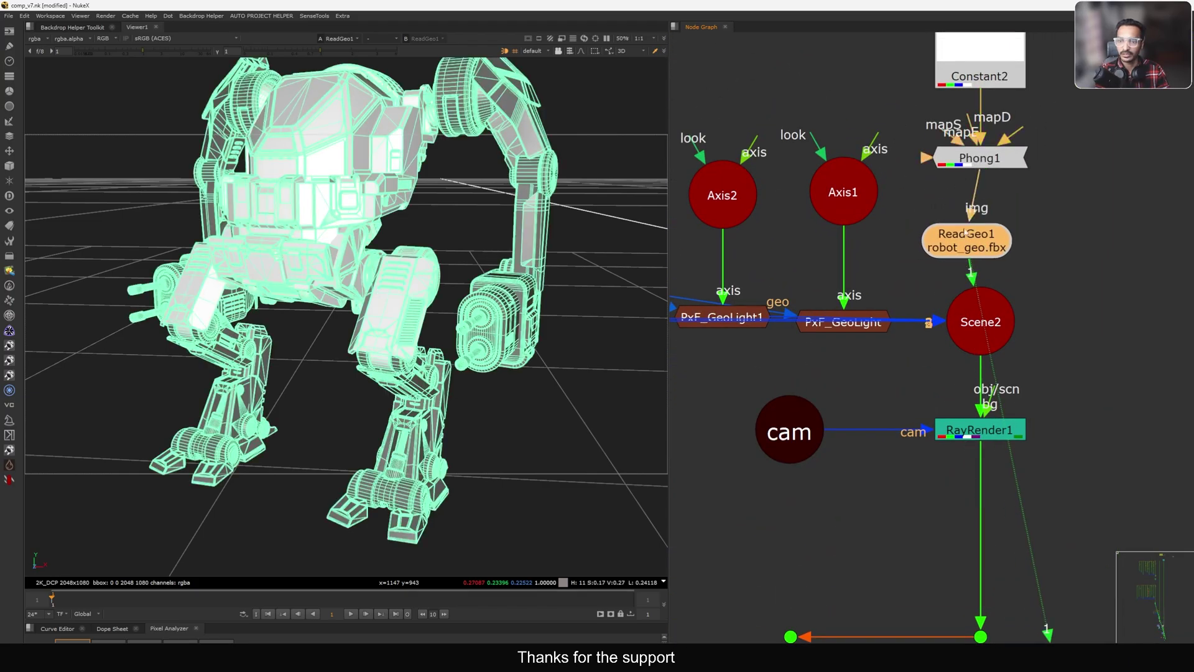
{"action": "left_click_drag", "start_coordinate": [965, 232], "coordinate": [978, 225]}
{"action": "scroll", "coordinate": [974, 227], "scroll_direction": "down", "scroll_amount": 12}
Show the ReadGeo3 gun geometry from the laser placement setup in the viewer and inspect both guns.
{"action": "middle_click_drag", "start_coordinate": [852, 302], "coordinate": [933, 290]}
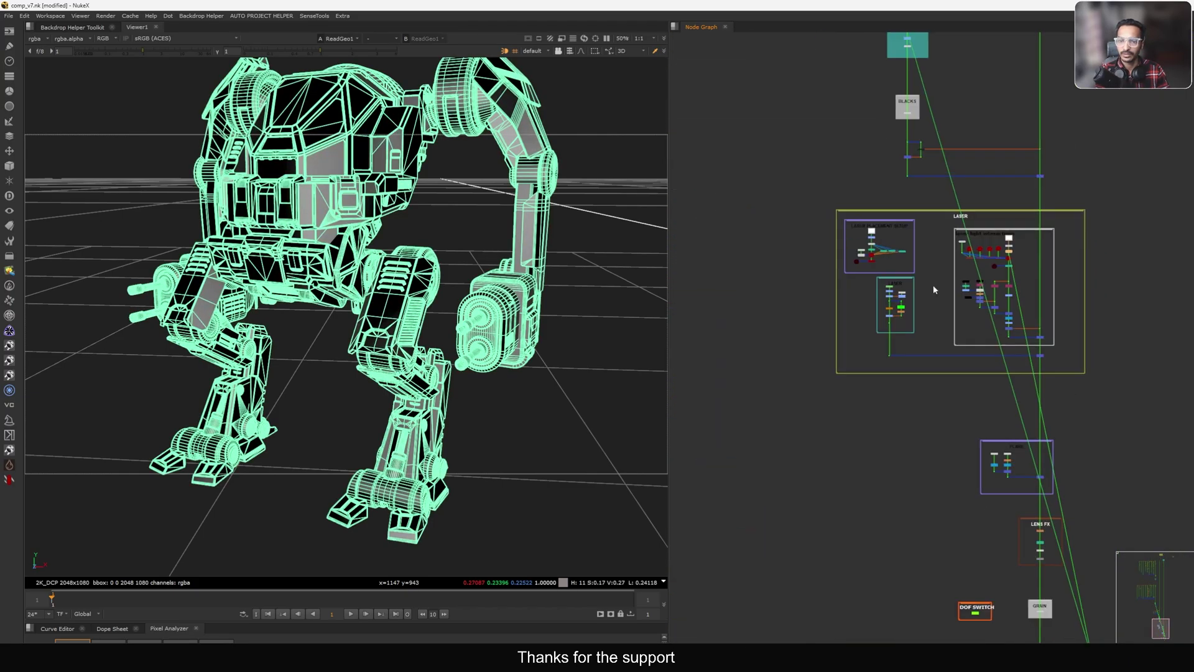
{"action": "scroll", "coordinate": [968, 240], "scroll_direction": "up", "scroll_amount": 8}
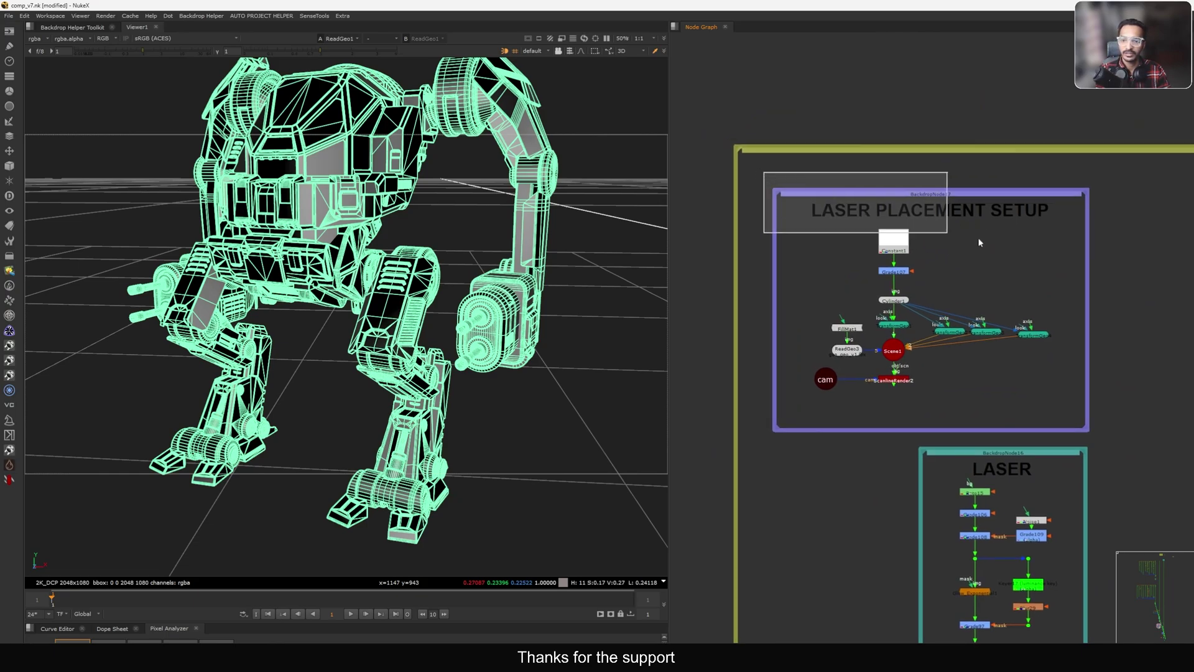
{"action": "scroll", "coordinate": [964, 242], "scroll_direction": "down", "scroll_amount": 8}
{"action": "scroll", "coordinate": [964, 245], "scroll_direction": "up", "scroll_amount": 8}
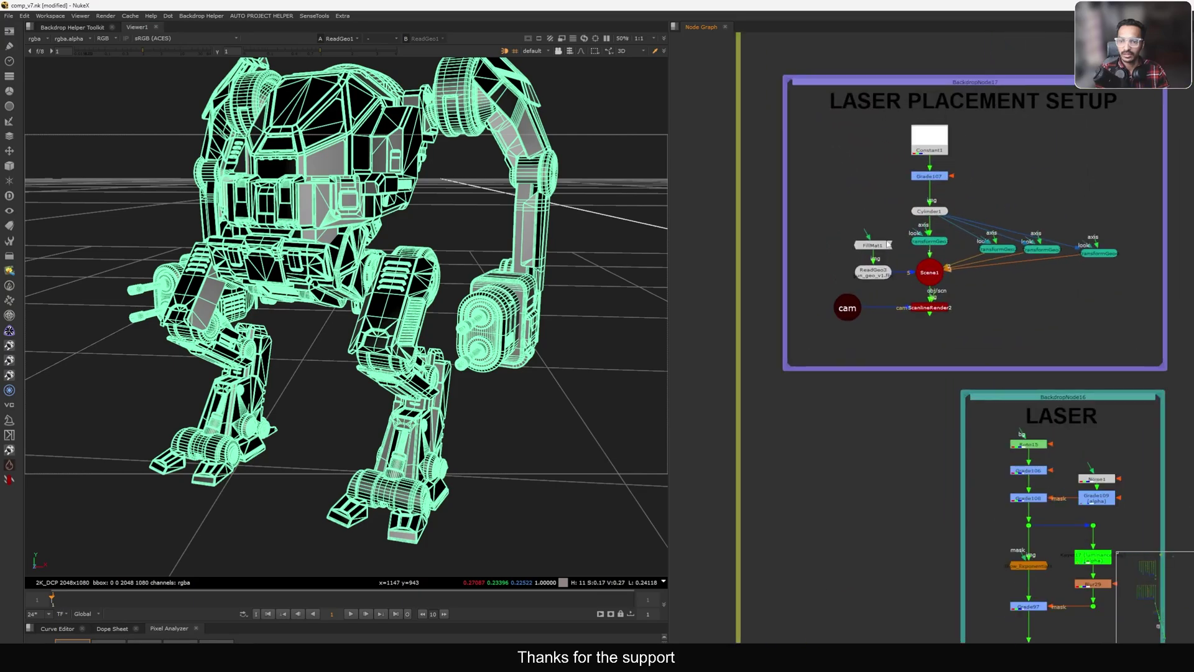
{"action": "key", "text": "1"}
{"action": "left_click_drag", "start_coordinate": [537, 265], "coordinate": [461, 321], "text": "ctrl"}
{"action": "left_click", "coordinate": [479, 308]}
{"action": "left_click_drag", "start_coordinate": [449, 275], "coordinate": [474, 273], "text": "ctrl"}
{"action": "left_click", "coordinate": [475, 236]}
{"action": "middle_click_drag", "start_coordinate": [855, 277], "coordinate": [877, 283]}
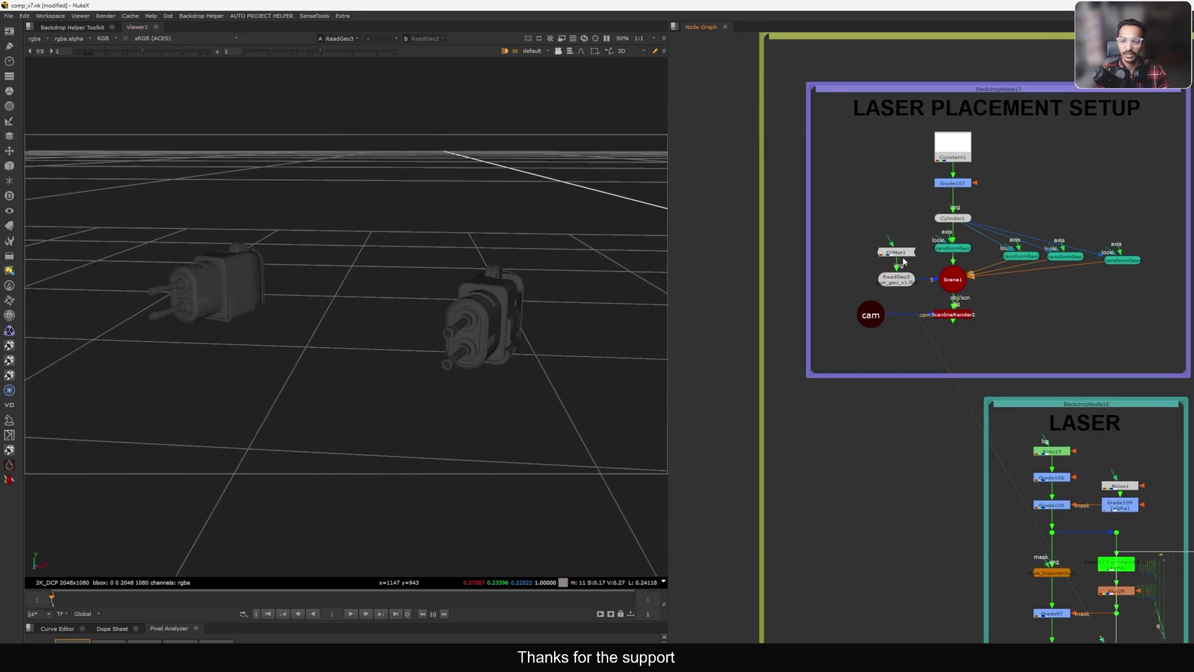
View the output of TransformGeo1 and then the combined Scene1 of the laser placement setup.
{"action": "scroll", "coordinate": [904, 262], "scroll_direction": "up", "scroll_amount": 5}
{"action": "left_click", "coordinate": [924, 229]}
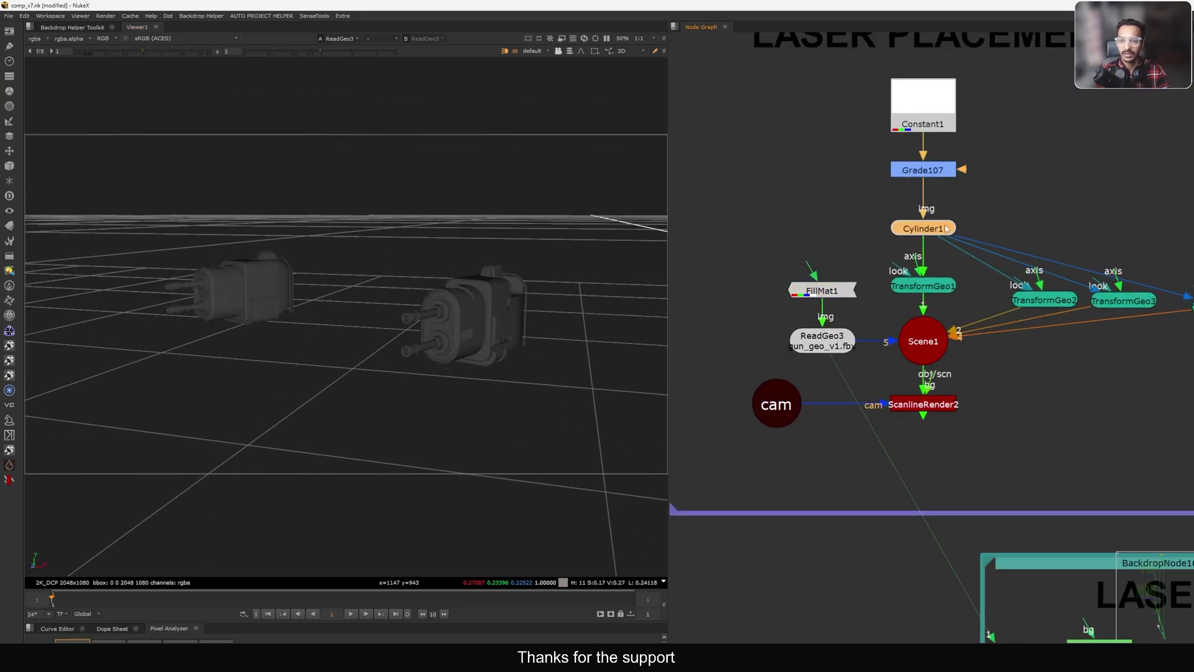
{"action": "left_click", "coordinate": [930, 289]}
{"action": "key", "text": "1"}
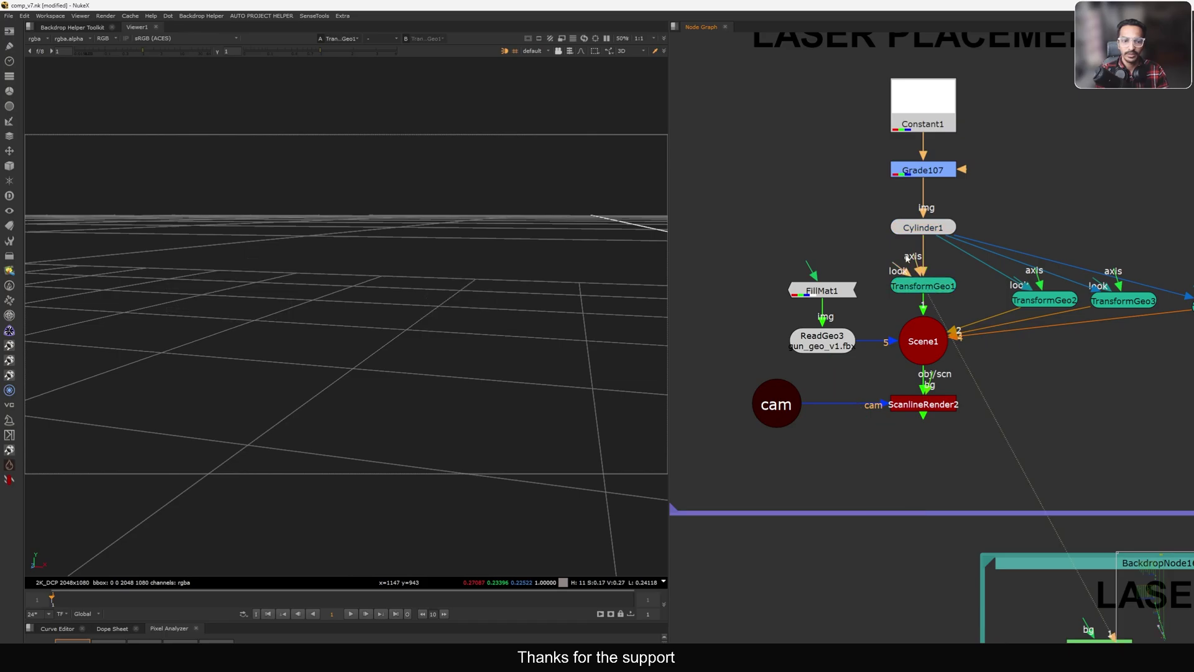
{"action": "left_click", "coordinate": [914, 320]}
{"action": "key", "text": "1"}
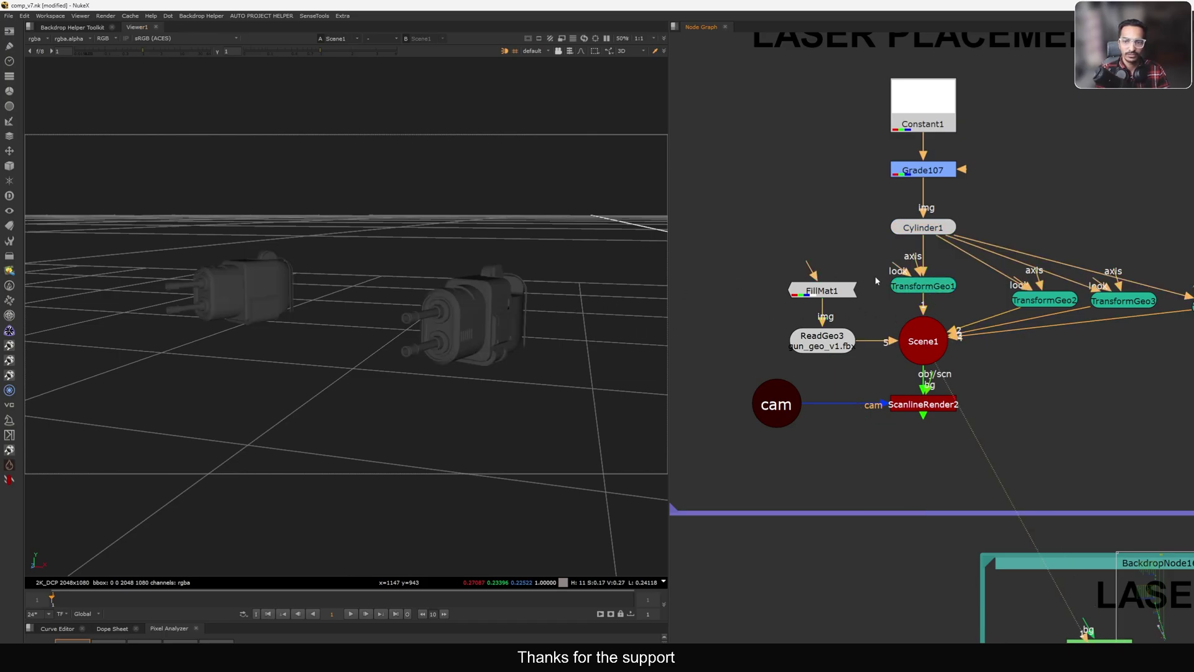
Set the radius of Cylinder1 to 0.1 and check the laser beams in front of the guns.
{"action": "double_click", "coordinate": [939, 229]}
{"action": "left_click", "coordinate": [675, 211]}
{"action": "key", "text": "Up"}
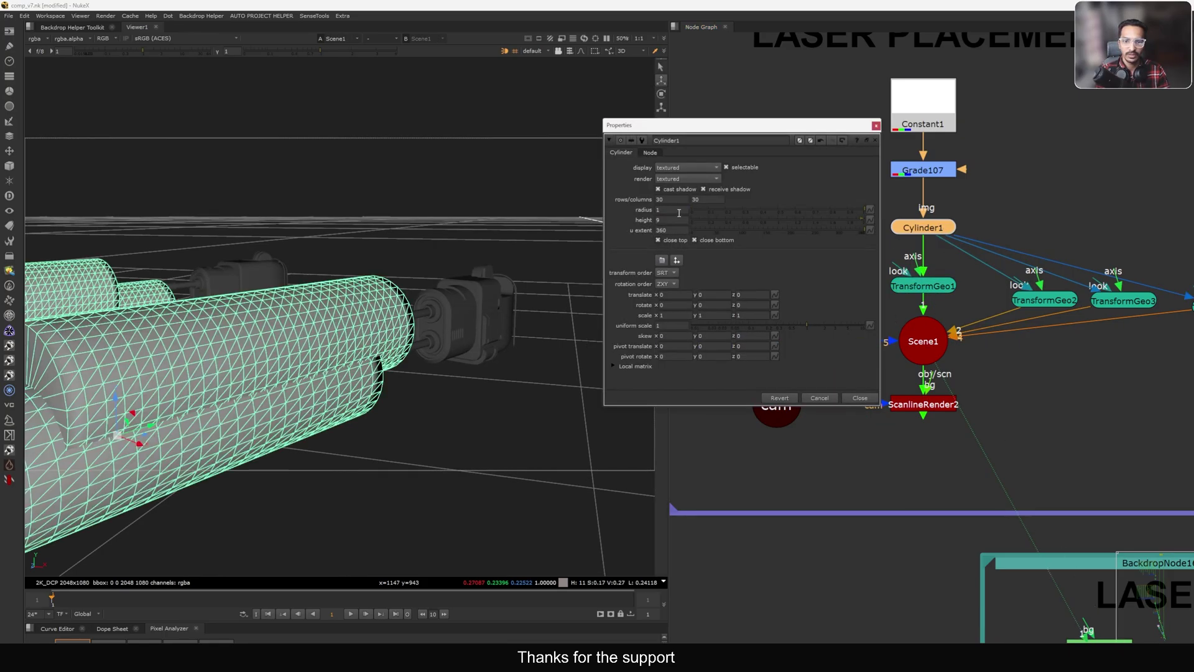
{"action": "key", "text": "Return"}
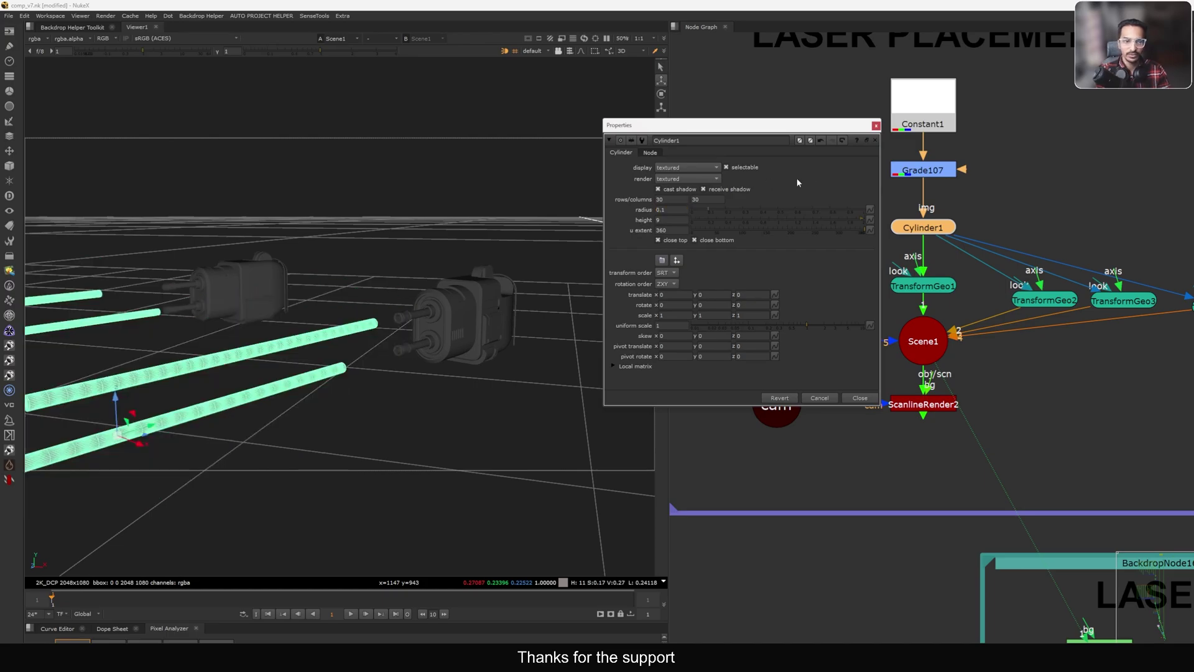
{"action": "left_click", "coordinate": [478, 253]}
{"action": "left_click_drag", "start_coordinate": [473, 238], "coordinate": [422, 315], "text": "ctrl"}
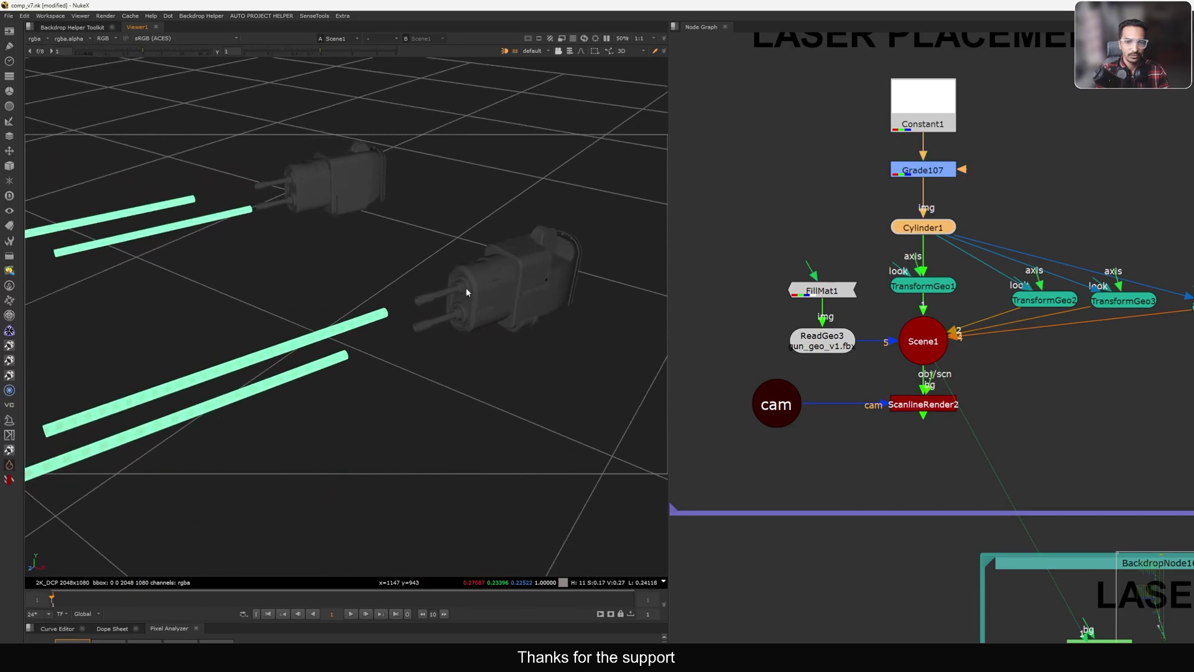
Try moving the TransformGeo1 laser beam onto the muzzle of the nearer gun barrel.
{"action": "double_click", "coordinate": [925, 287]}
{"action": "left_click_drag", "start_coordinate": [435, 274], "coordinate": [236, 335], "text": "ctrl"}
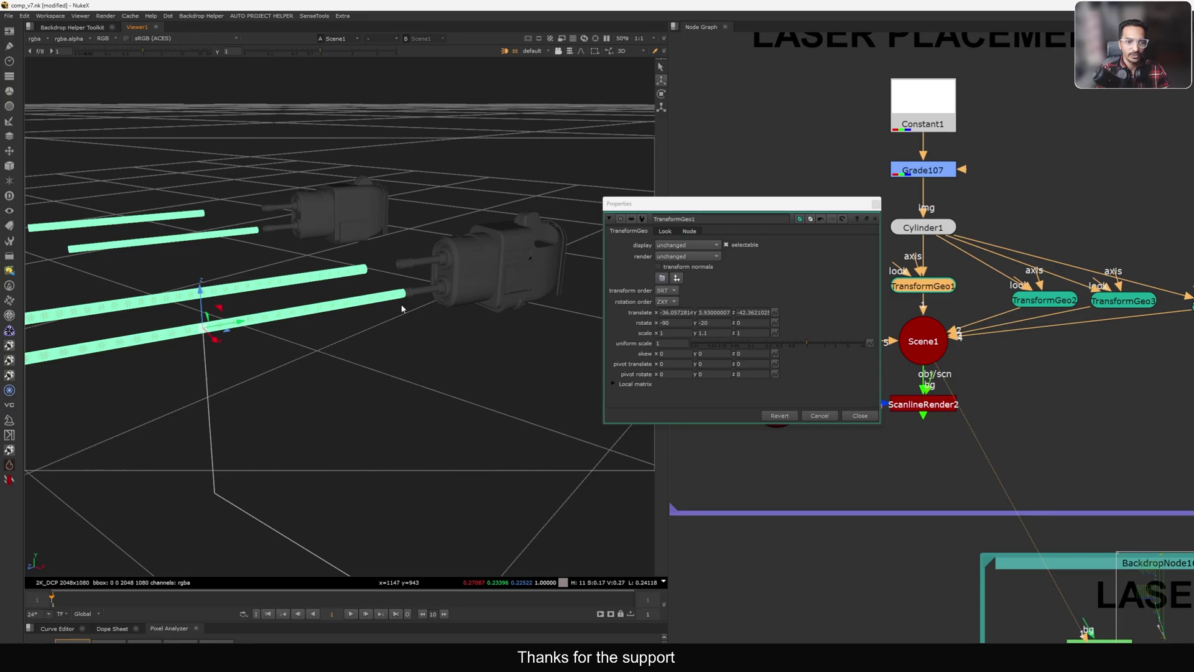
{"action": "scroll", "coordinate": [402, 309], "scroll_direction": "up", "scroll_amount": 10}
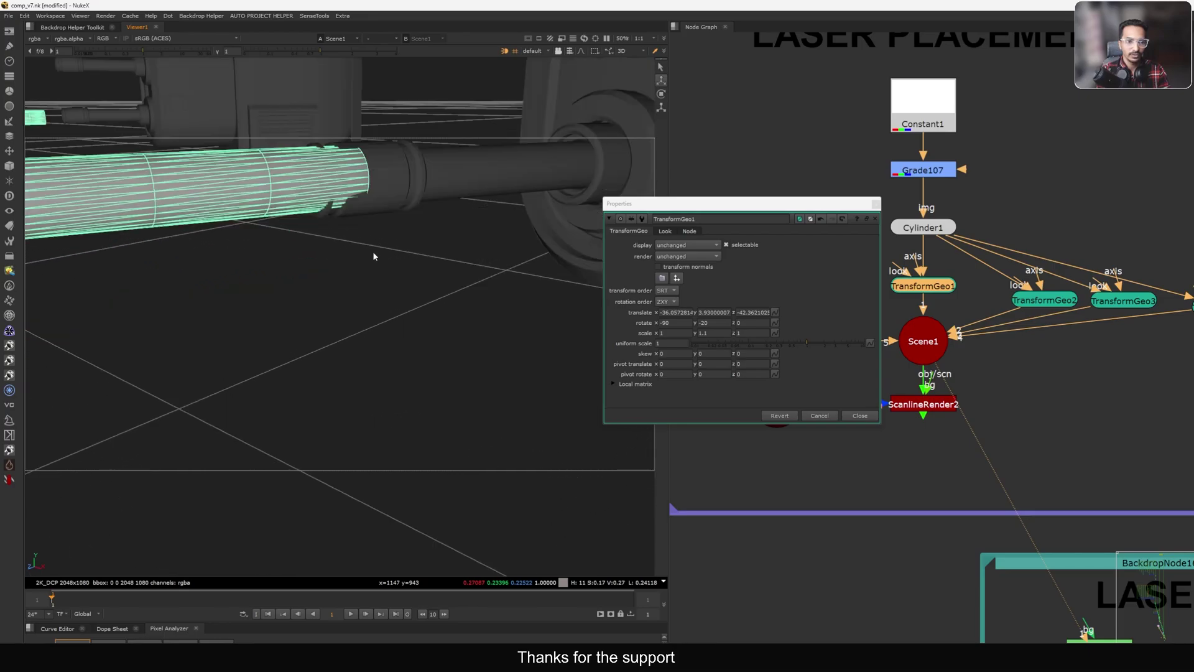
{"action": "scroll", "coordinate": [373, 256], "scroll_direction": "down", "scroll_amount": 10}
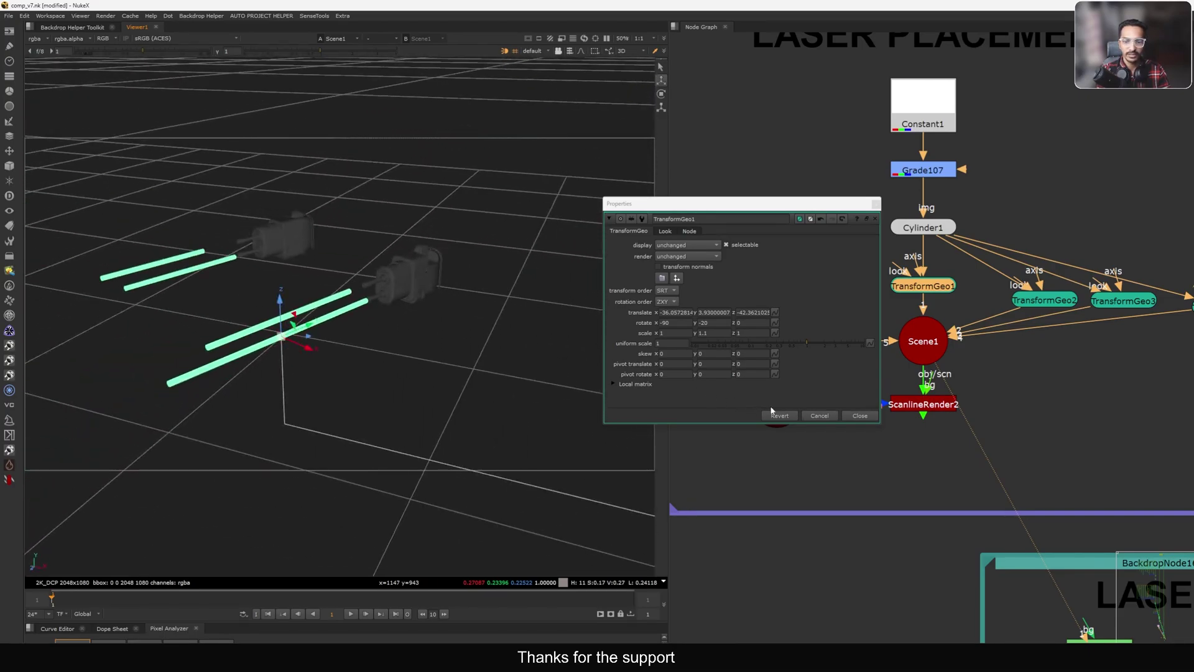
{"action": "left_click", "coordinate": [818, 415]}
View the 2D render of the laser beams from ScanlineRender2 through the shot camera.
{"action": "left_click", "coordinate": [910, 405]}
{"action": "key", "text": "1"}
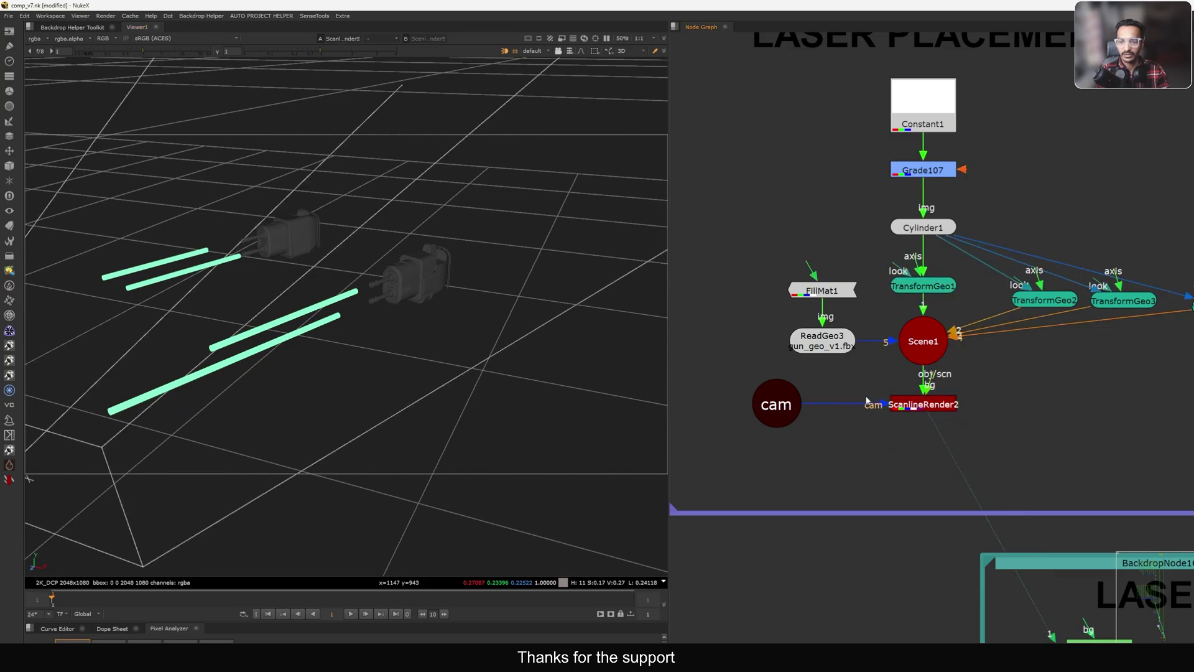
{"action": "key", "text": "Tab"}
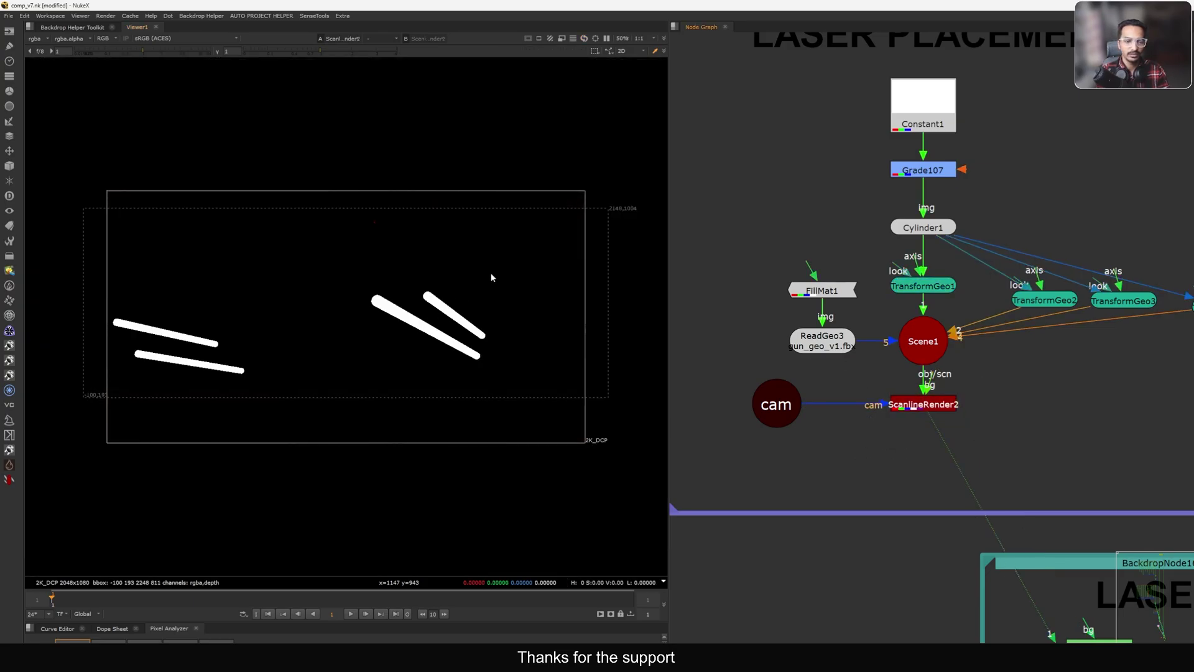
Merge the ScanlineRender2 laser beams over the main robot comp and view the combined image.
{"action": "scroll", "coordinate": [891, 317], "scroll_direction": "down", "scroll_amount": 5}
{"action": "scroll", "coordinate": [901, 326], "scroll_direction": "up", "scroll_amount": 2}
{"action": "left_click_drag", "start_coordinate": [914, 319], "coordinate": [838, 358]}
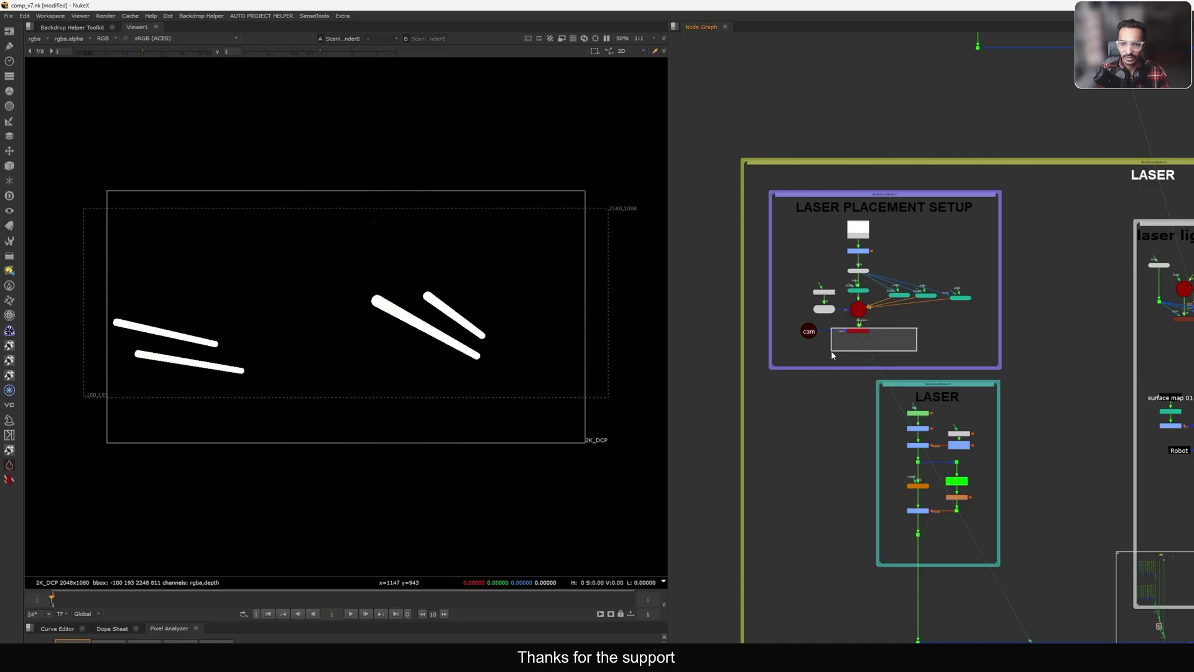
{"action": "middle_click_drag", "start_coordinate": [923, 239], "coordinate": [735, 410]}
{"action": "left_click_drag", "start_coordinate": [1085, 142], "coordinate": [1097, 125]}
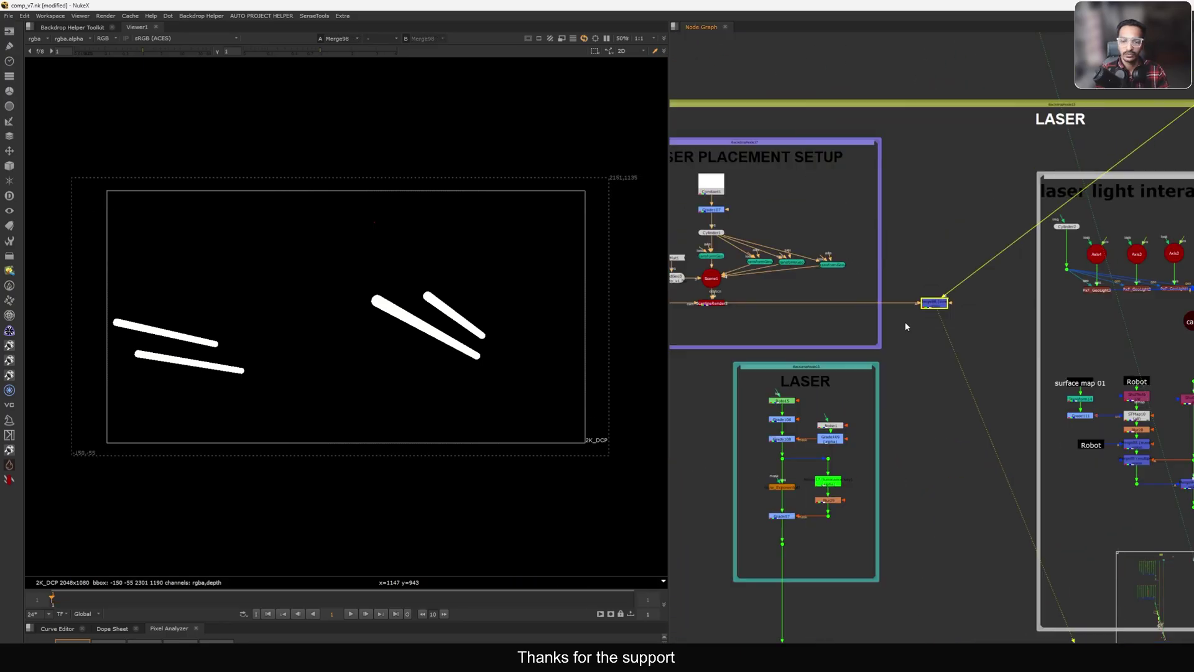
{"action": "scroll", "coordinate": [473, 344], "scroll_direction": "up", "scroll_amount": 1}
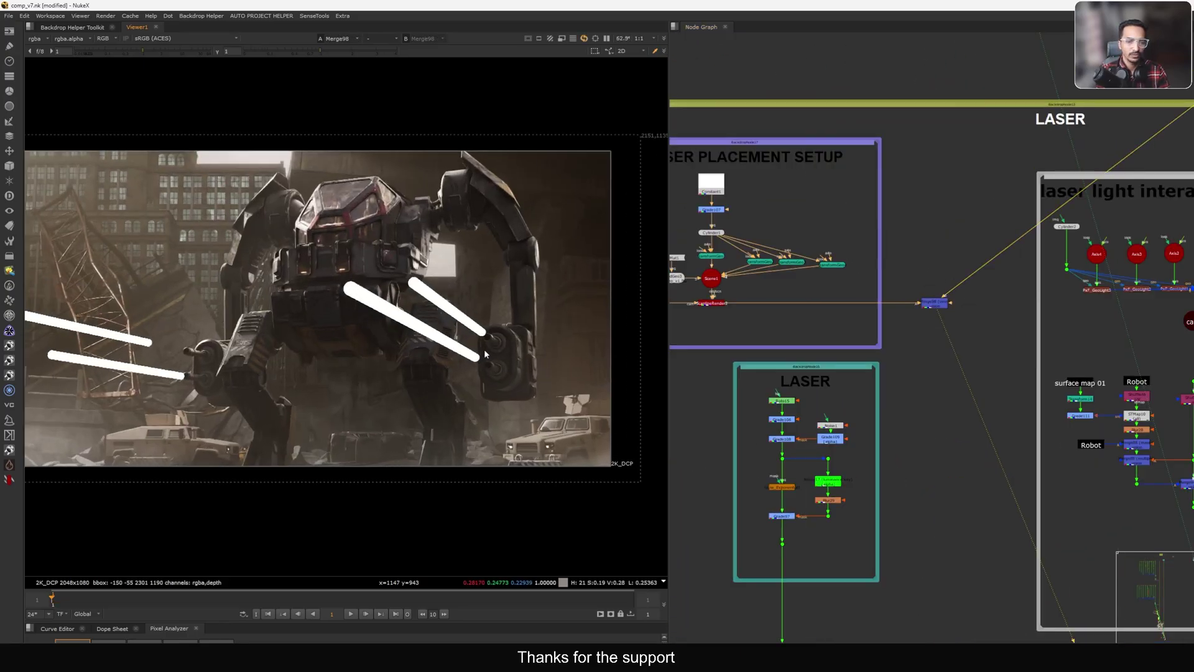
Reduce the radius of Cylinder1 until the laser beams become thin lines and check them over the full robot shot.
{"action": "middle_click_drag", "start_coordinate": [312, 370], "coordinate": [468, 341]}
{"action": "scroll", "coordinate": [336, 345], "scroll_direction": "up", "scroll_amount": 2}
{"action": "middle_click_drag", "start_coordinate": [803, 282], "coordinate": [936, 299]}
{"action": "scroll", "coordinate": [847, 243], "scroll_direction": "up", "scroll_amount": 5}
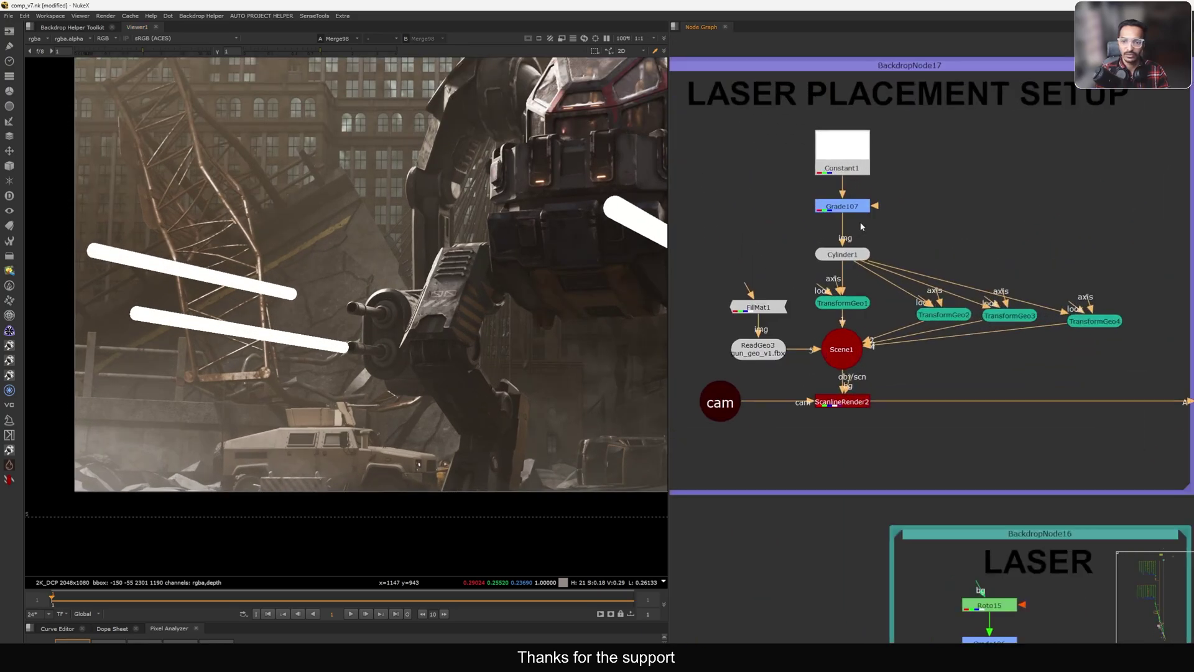
{"action": "left_click", "coordinate": [856, 263]}
{"action": "double_click", "coordinate": [838, 262]}
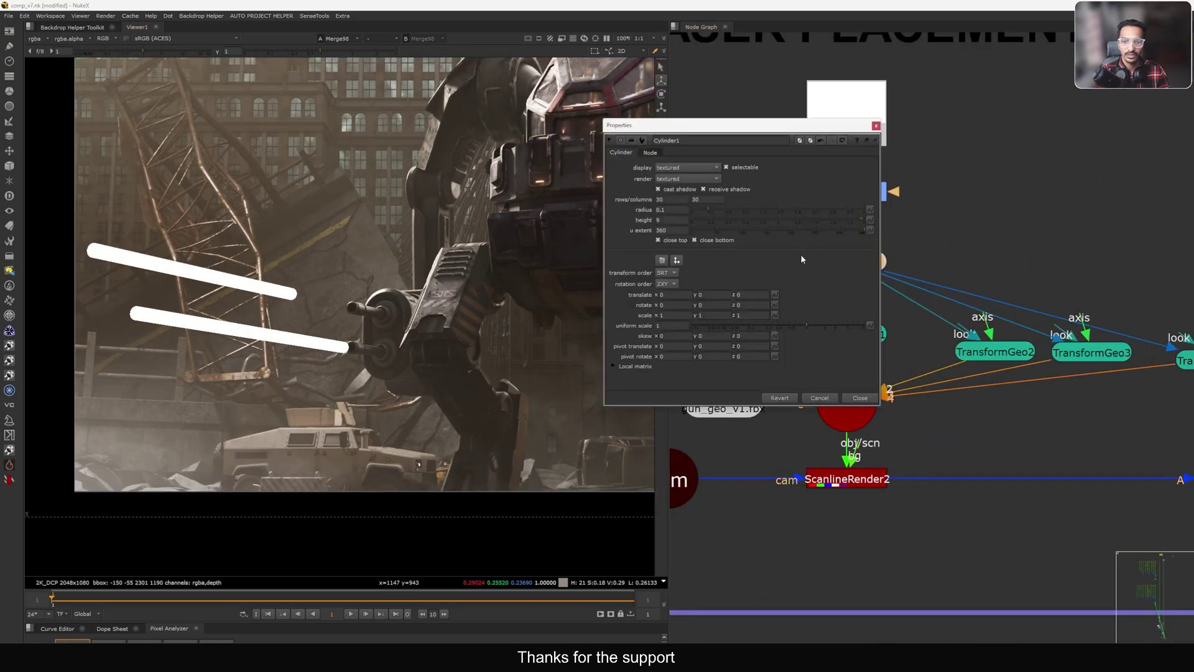
{"action": "key", "text": "Down"}
{"action": "key", "text": "Down"}
{"action": "key", "text": "Down"}
{"action": "key", "text": "Down"}
{"action": "key", "text": "Down"}
{"action": "key", "text": "Down"}
{"action": "key", "text": "Down"}
{"action": "key", "text": "Down"}
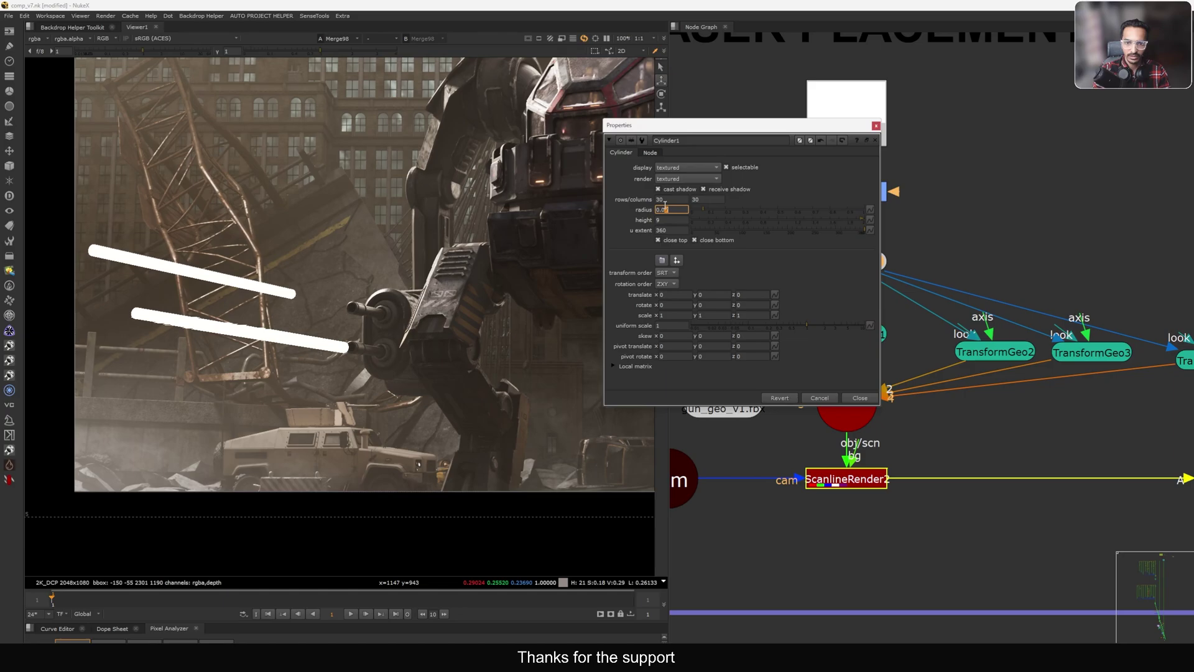
{"action": "left_click", "coordinate": [820, 398]}
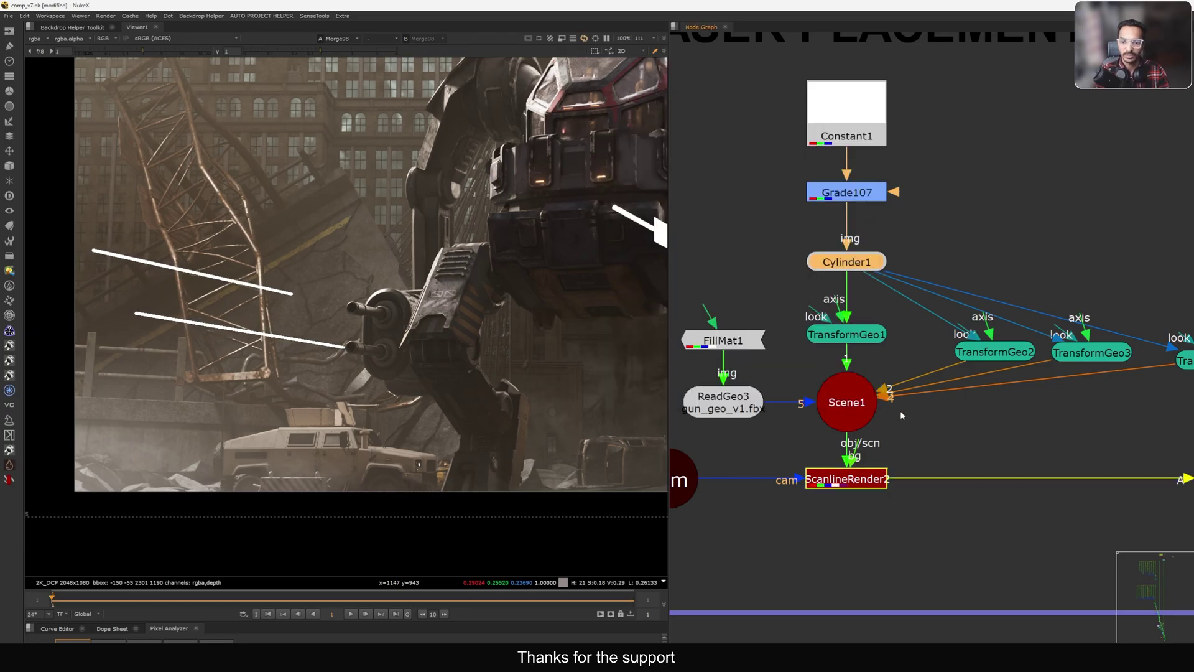
{"action": "key", "text": "f"}
{"action": "scroll", "coordinate": [969, 330], "scroll_direction": "down", "scroll_amount": 10}
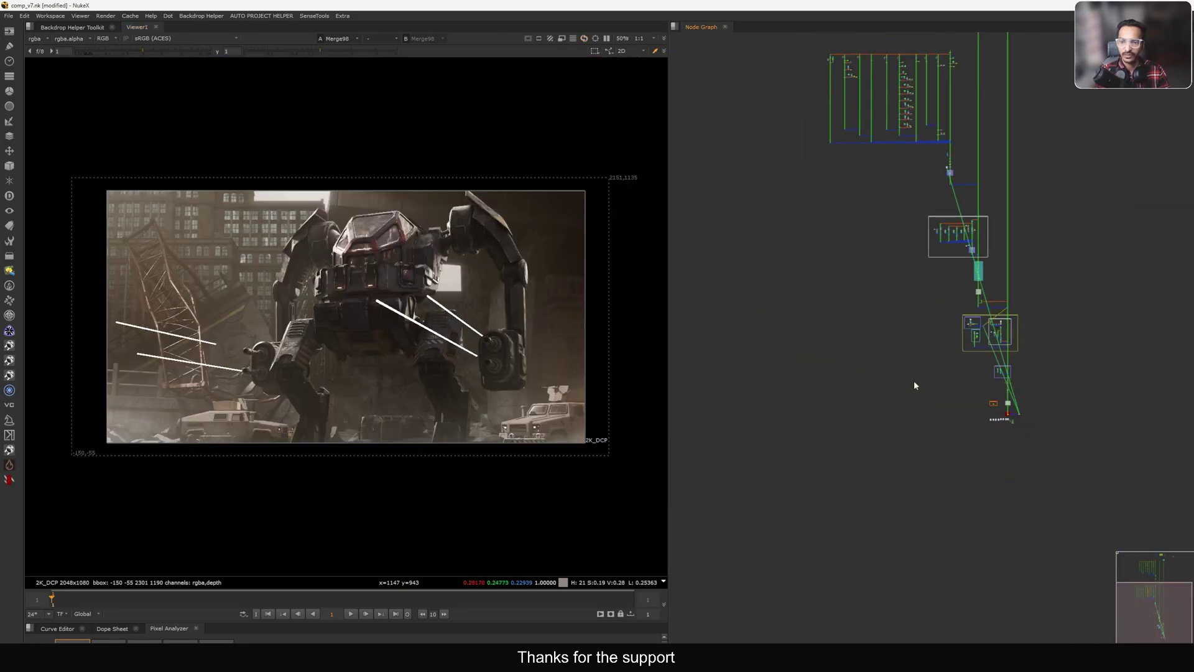
Examine the thickness, glow and muzzle placement of the red laser beams in the walker reference image.
{"action": "scroll", "coordinate": [994, 365], "scroll_direction": "up", "scroll_amount": 10}
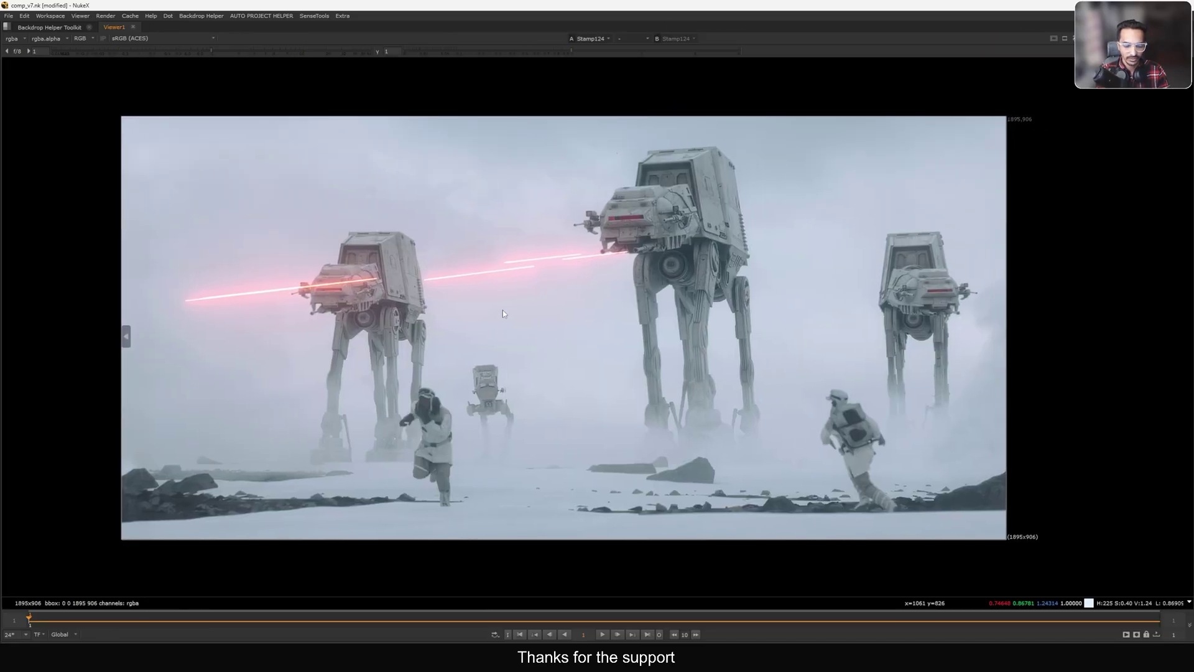
{"action": "scroll", "coordinate": [664, 237], "scroll_direction": "up", "scroll_amount": 3}
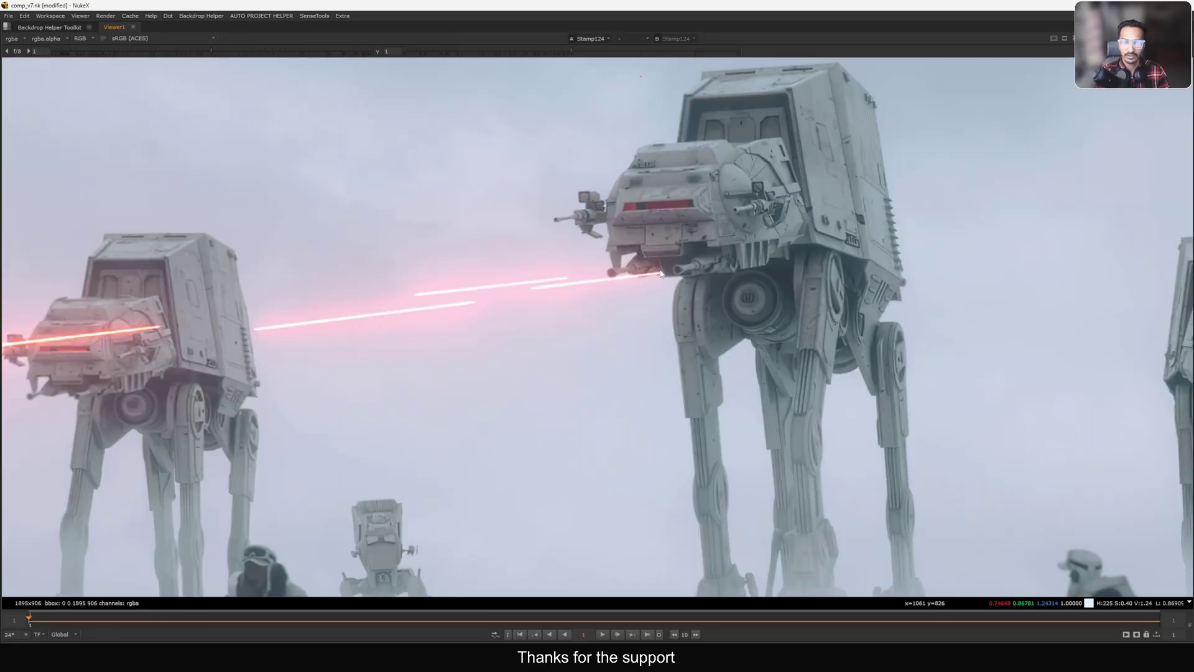
{"action": "scroll", "coordinate": [660, 275], "scroll_direction": "up", "scroll_amount": 2}
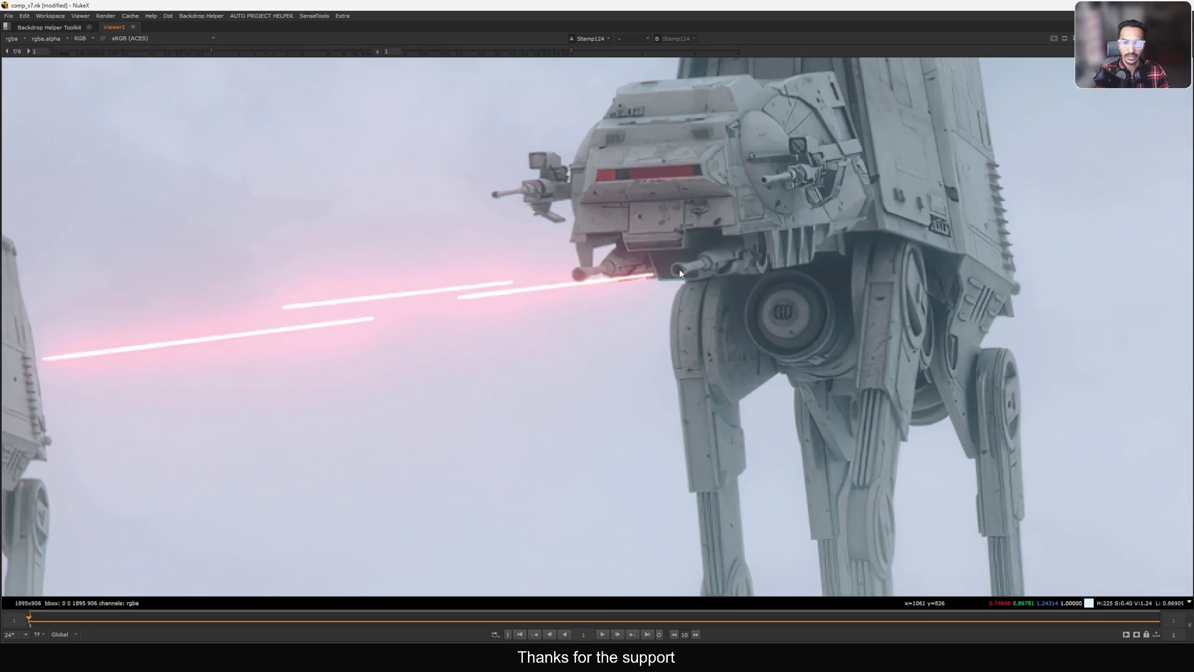
{"action": "scroll", "coordinate": [473, 342], "scroll_direction": "down", "scroll_amount": 5}
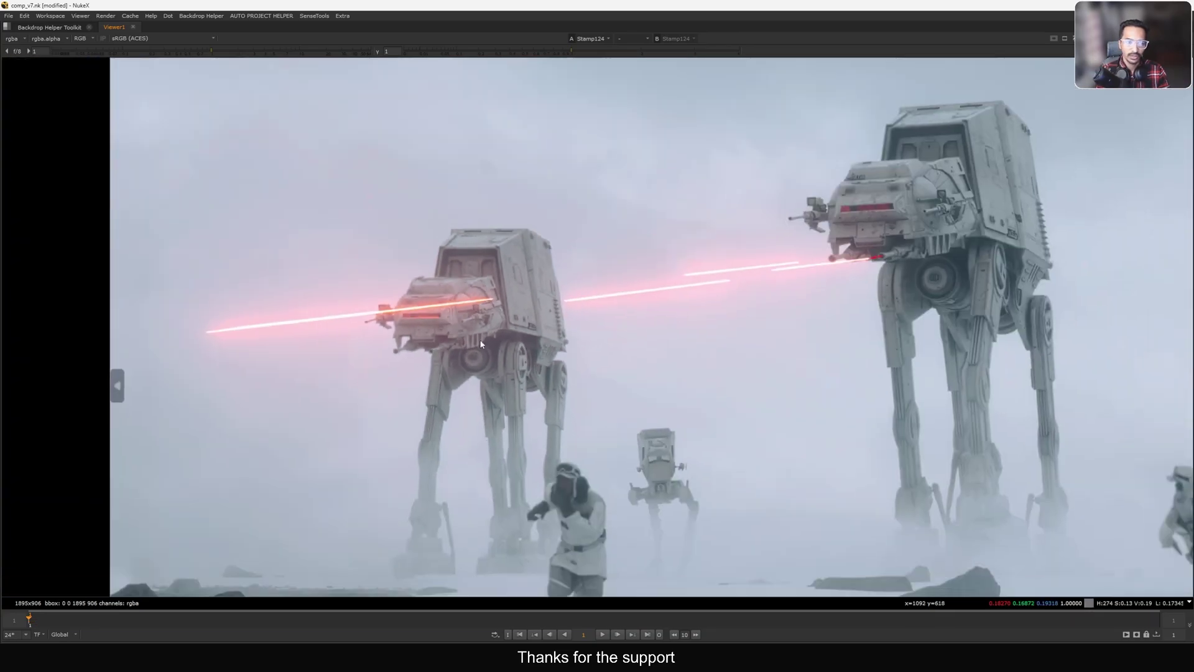
{"action": "middle_click_drag", "start_coordinate": [802, 297], "coordinate": [707, 315]}
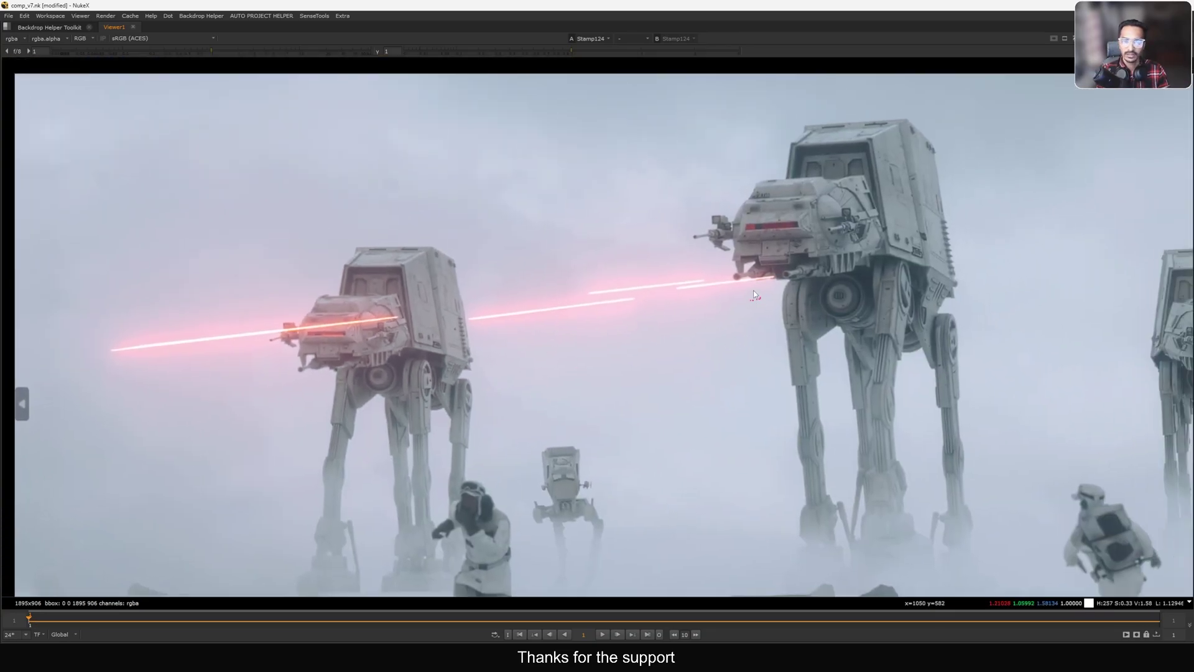
{"action": "scroll", "coordinate": [774, 274], "scroll_direction": "up", "scroll_amount": 3}
{"action": "scroll", "coordinate": [644, 326], "scroll_direction": "down", "scroll_amount": 3}
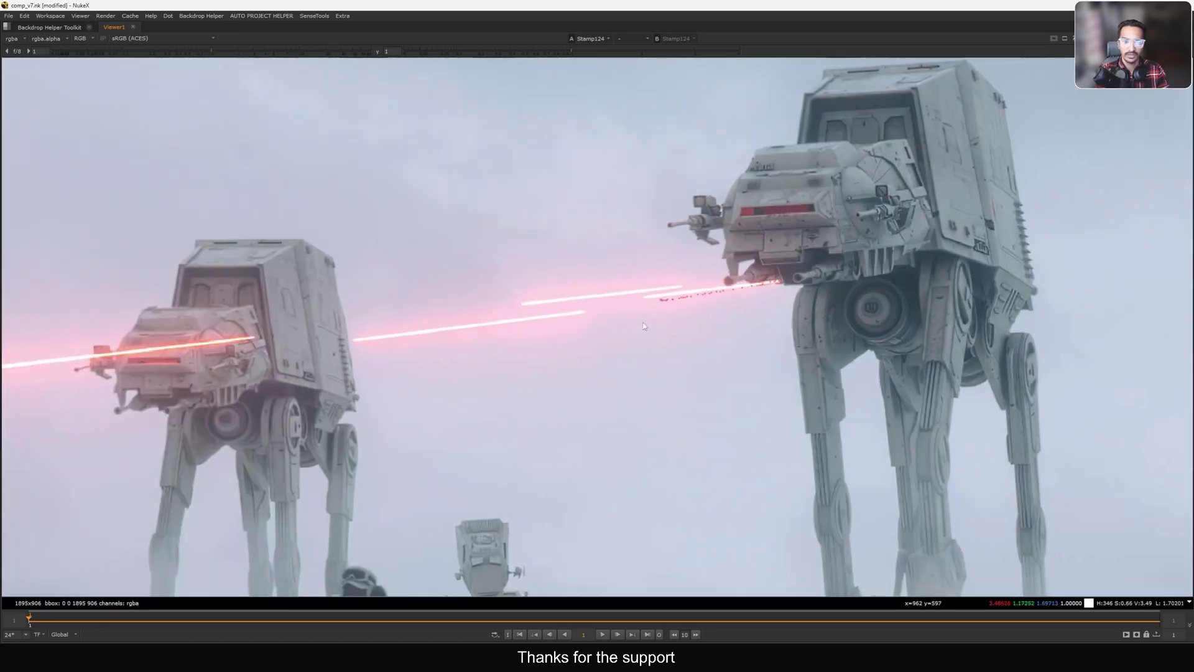
{"action": "scroll", "coordinate": [473, 348], "scroll_direction": "down", "scroll_amount": 3}
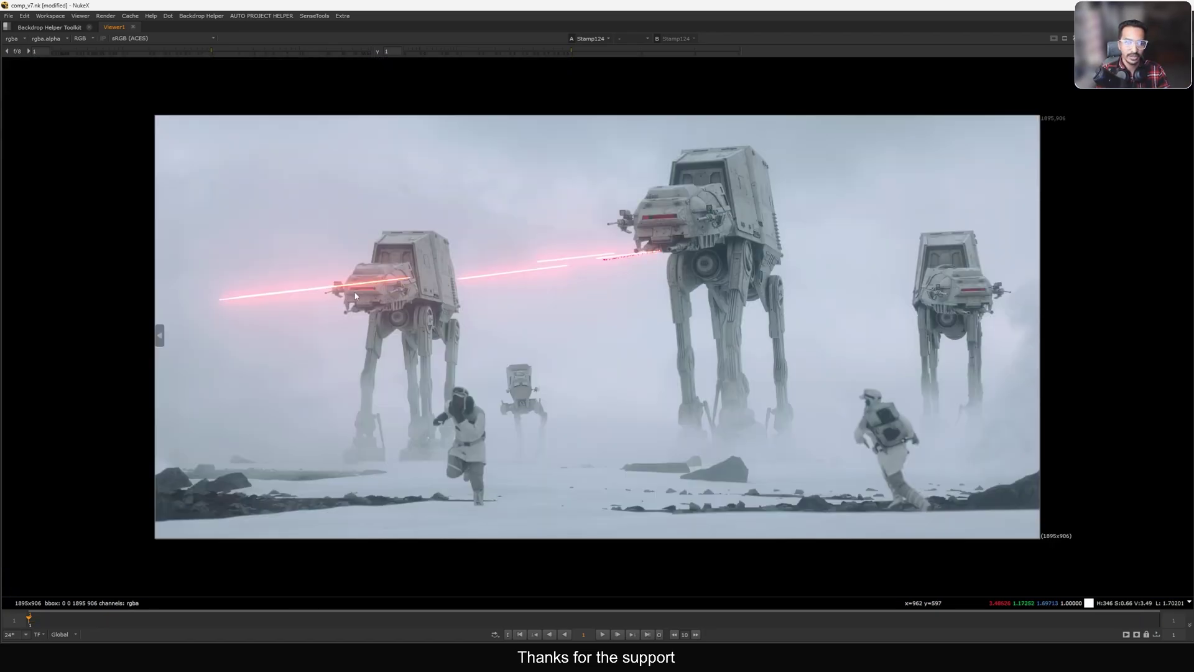
{"action": "scroll", "coordinate": [355, 296], "scroll_direction": "up", "scroll_amount": 5}
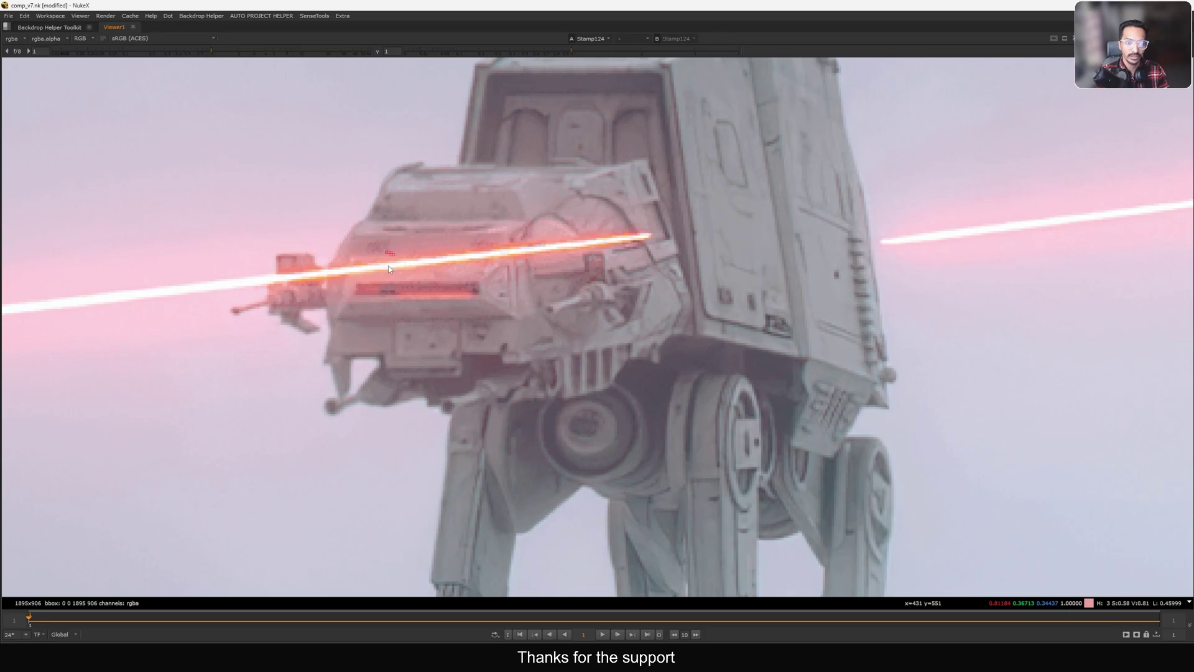
{"action": "scroll", "coordinate": [420, 311], "scroll_direction": "down", "scroll_amount": 5}
{"action": "key", "text": "space"}
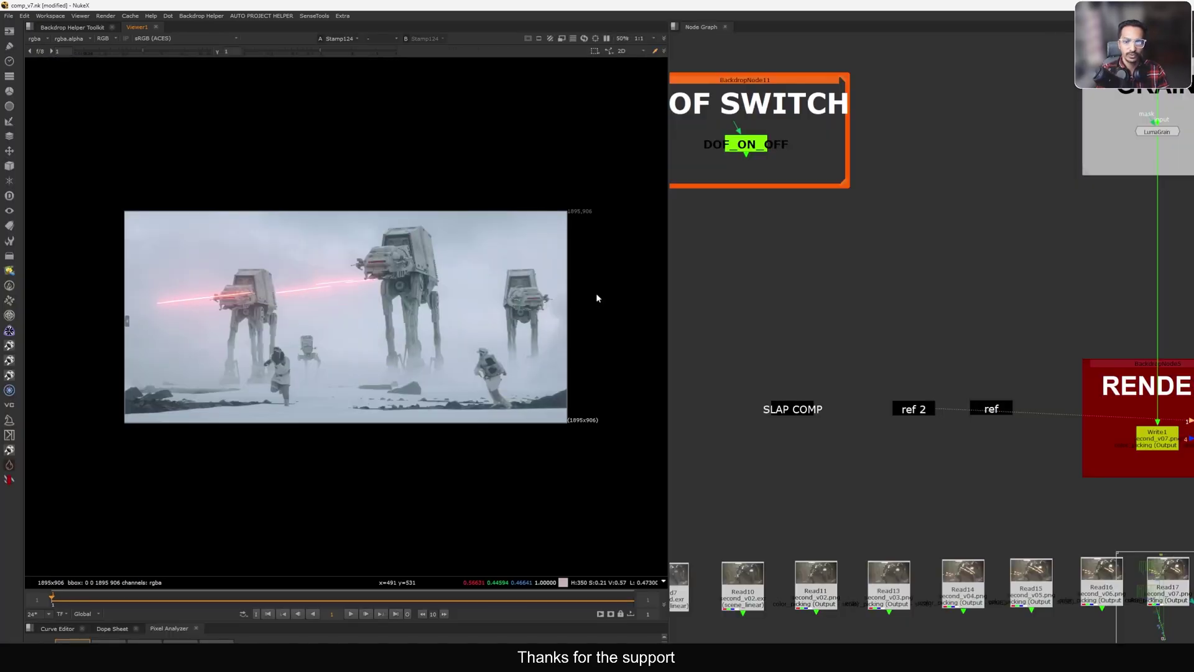
View the finished render in Read17 and examine the core and orange glow of a laser beam up close.
{"action": "scroll", "coordinate": [921, 339], "scroll_direction": "down", "scroll_amount": 4}
{"action": "scroll", "coordinate": [971, 433], "scroll_direction": "up", "scroll_amount": 3}
{"action": "left_click", "coordinate": [1009, 431]}
{"action": "key", "text": "1"}
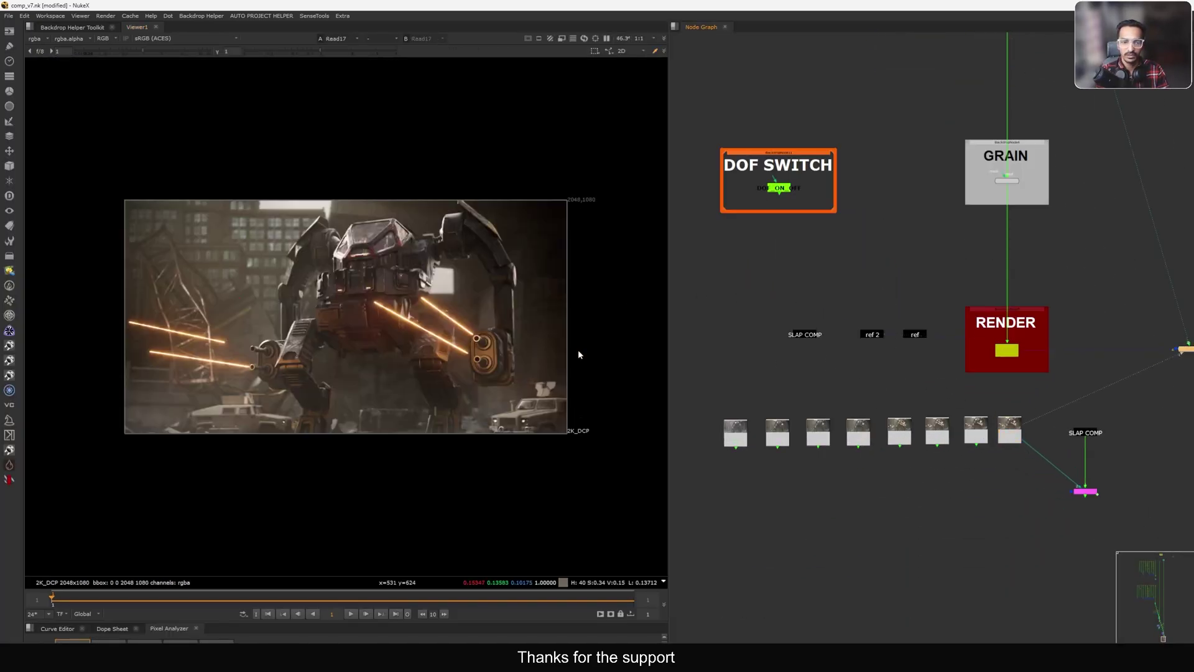
{"action": "scroll", "coordinate": [434, 323], "scroll_direction": "up", "scroll_amount": 4}
{"action": "scroll", "coordinate": [434, 322], "scroll_direction": "up", "scroll_amount": 6}
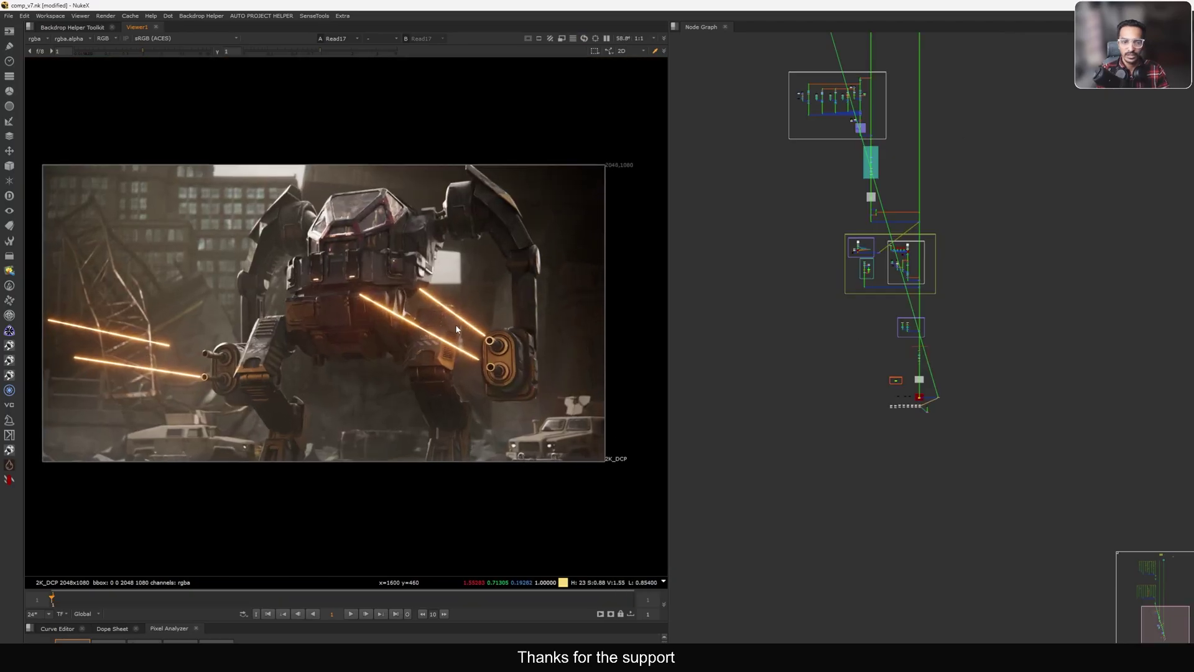
{"action": "scroll", "coordinate": [482, 321], "scroll_direction": "up", "scroll_amount": 14}
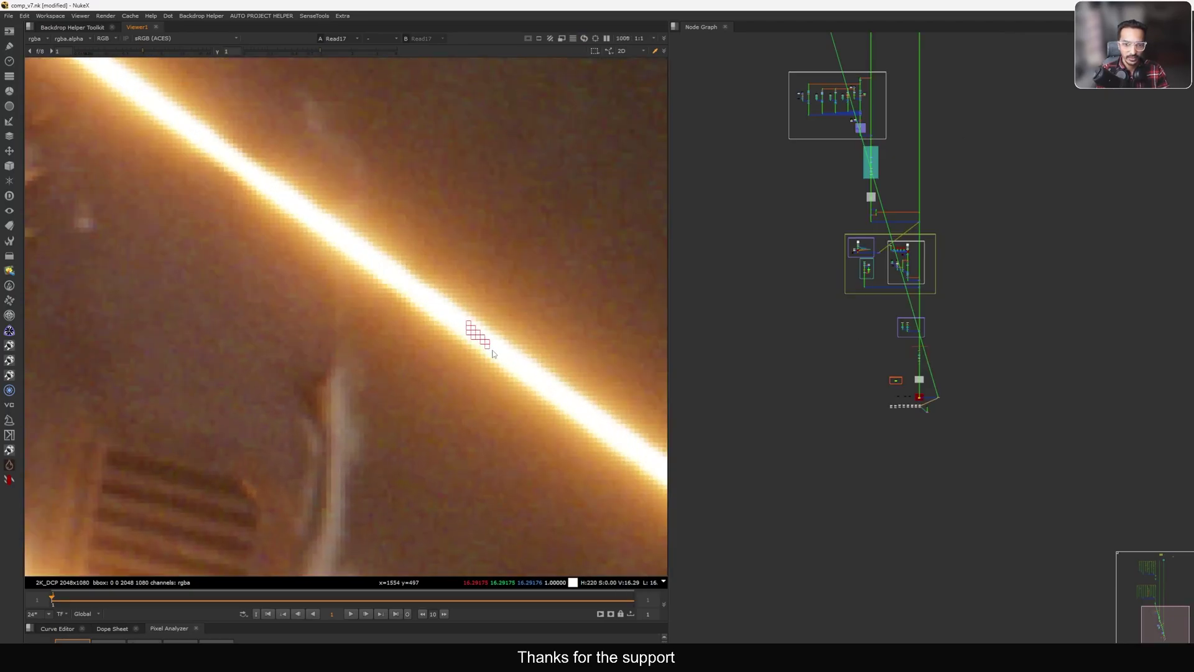
View the ref 2 walker image again and examine the laser beams near the larger walker's guns.
{"action": "scroll", "coordinate": [895, 392], "scroll_direction": "up", "scroll_amount": 5}
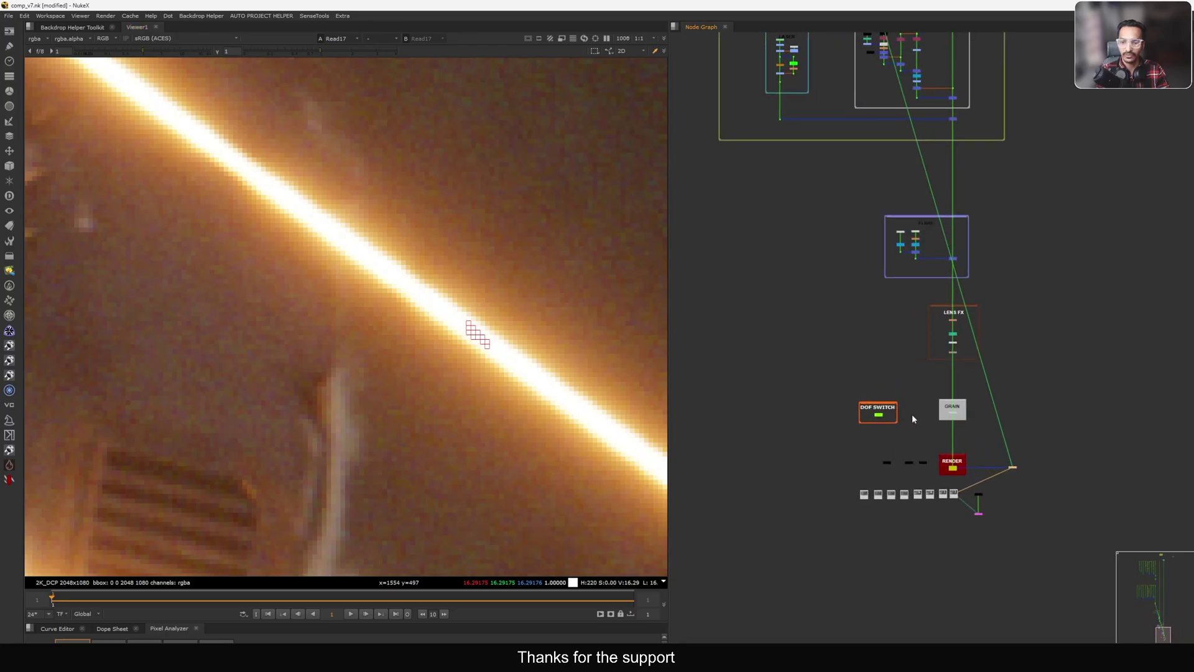
{"action": "scroll", "coordinate": [910, 459], "scroll_direction": "up", "scroll_amount": 5}
{"action": "left_click", "coordinate": [902, 469]}
{"action": "key", "text": "1"}
{"action": "key", "text": "f"}
{"action": "scroll", "coordinate": [377, 279], "scroll_direction": "up", "scroll_amount": 6}
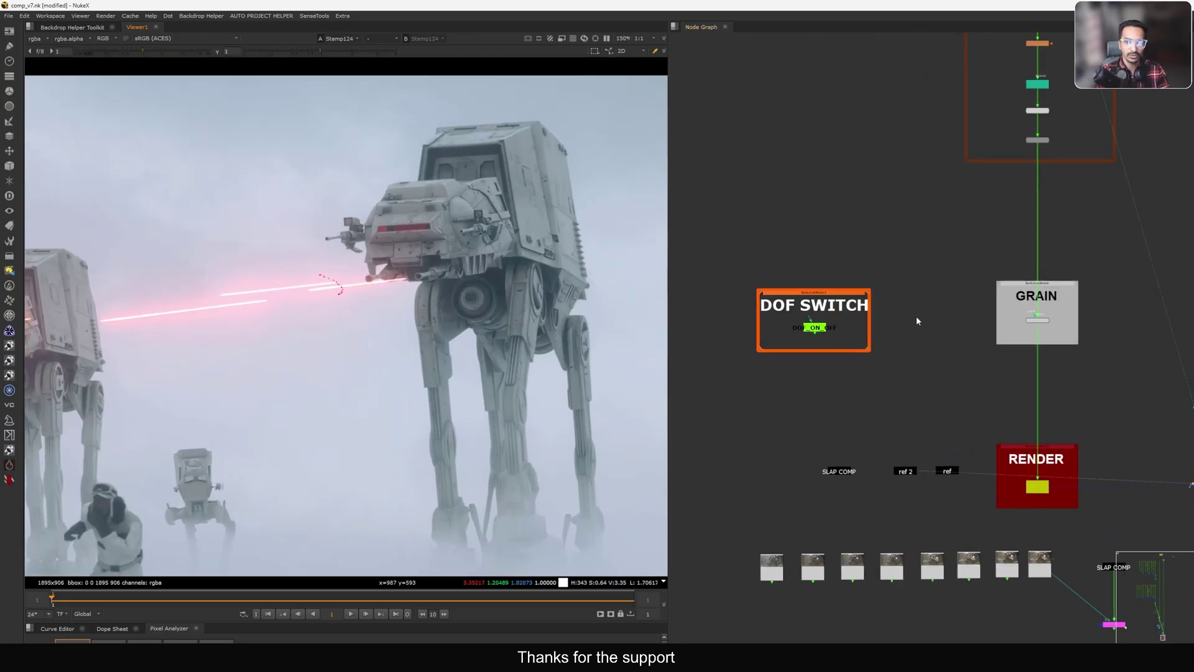
Delete the merge that lays the 3D beams over the robot comp and view the ScanlineRender2 output alone.
{"action": "scroll", "coordinate": [916, 321], "scroll_direction": "down", "scroll_amount": 5}
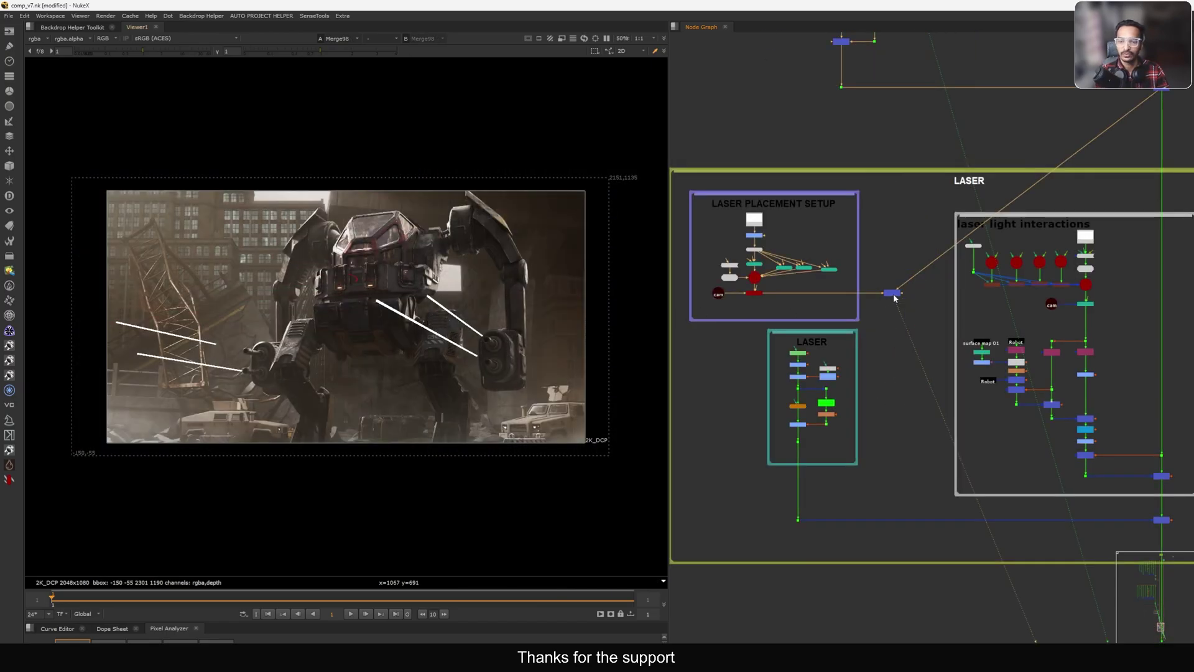
{"action": "key", "text": "Delete"}
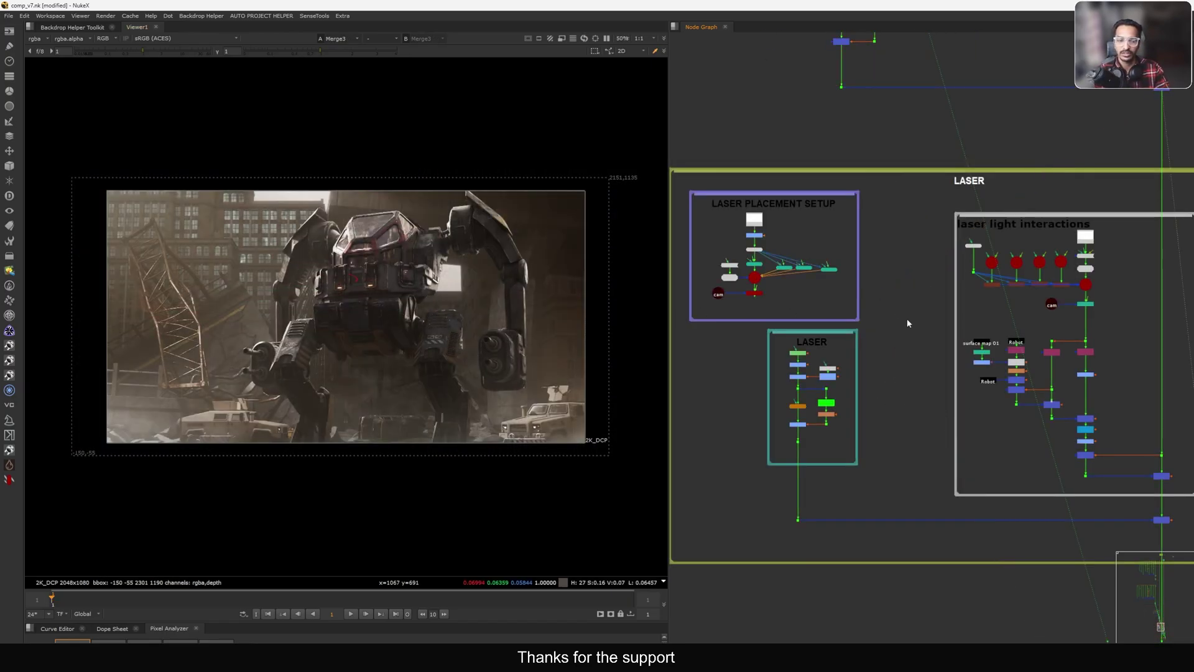
{"action": "scroll", "coordinate": [908, 323], "scroll_direction": "up", "scroll_amount": 3}
{"action": "left_click_drag", "start_coordinate": [817, 302], "coordinate": [816, 301]}
{"action": "key", "text": "1"}
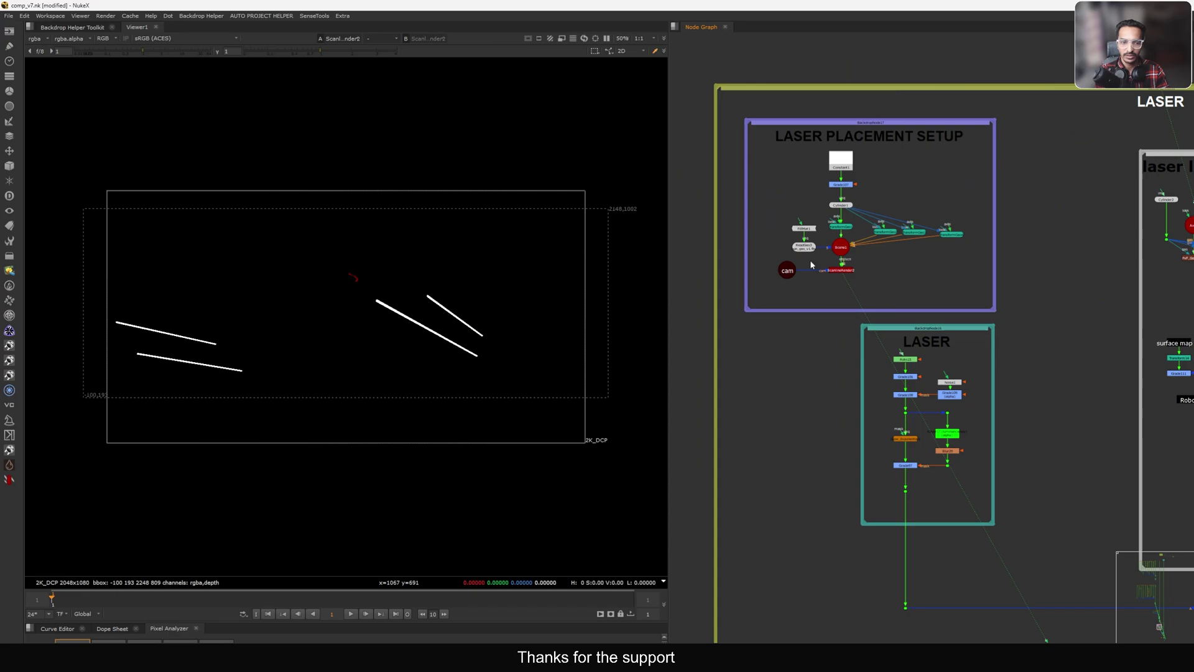
{"action": "scroll", "coordinate": [422, 311], "scroll_direction": "up", "scroll_amount": 3}
{"action": "left_click_drag", "start_coordinate": [402, 250], "coordinate": [610, 386]}
{"action": "key", "text": "f"}
{"action": "middle_click_drag", "start_coordinate": [845, 178], "coordinate": [869, 201]}
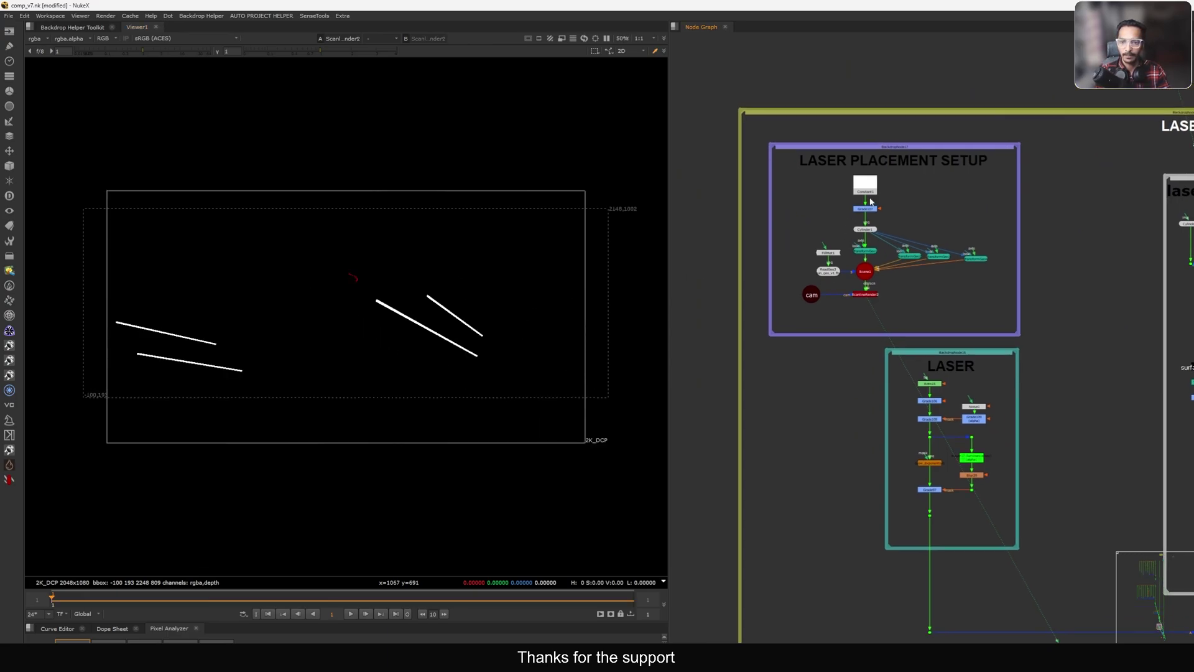
{"action": "left_click_drag", "start_coordinate": [877, 231], "coordinate": [1067, 318]}
{"action": "left_click", "coordinate": [925, 300]}
{"action": "middle_click_drag", "start_coordinate": [906, 321], "coordinate": [887, 301]}
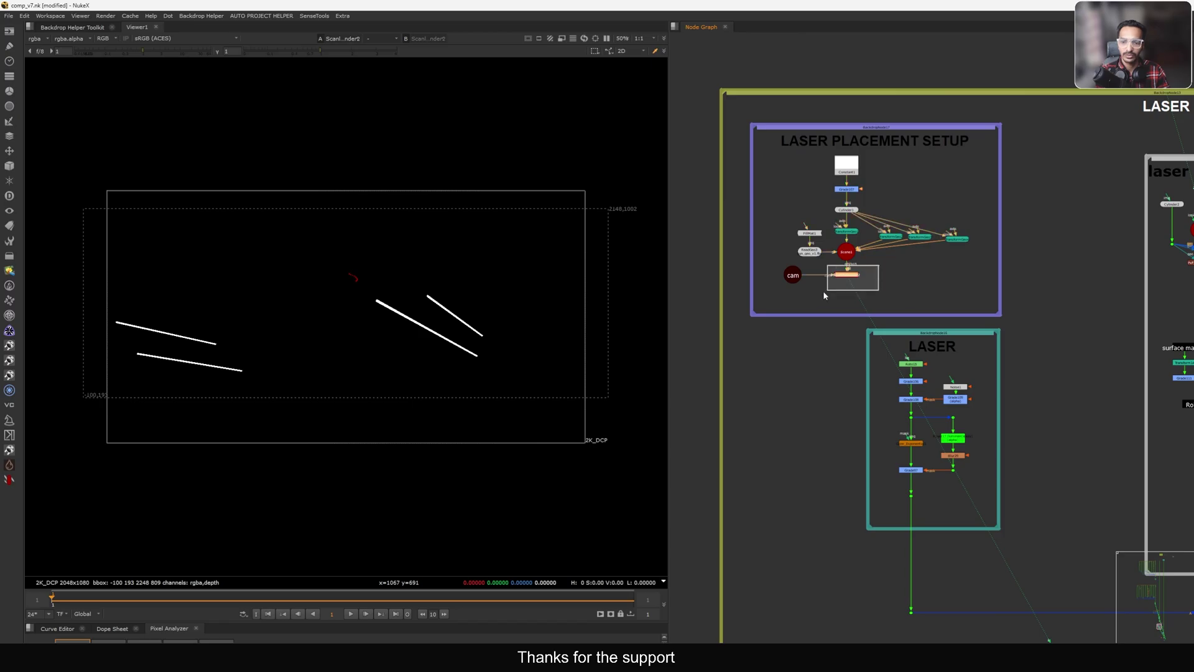
{"action": "left_click_drag", "start_coordinate": [823, 292], "coordinate": [876, 305]}
View the 2D laser lines from Roto15 in the LASER group and inspect the node's open splines.
{"action": "middle_click_drag", "start_coordinate": [884, 357], "coordinate": [853, 321]}
{"action": "scroll", "coordinate": [863, 324], "scroll_direction": "up", "scroll_amount": 3}
{"action": "key", "text": "1"}
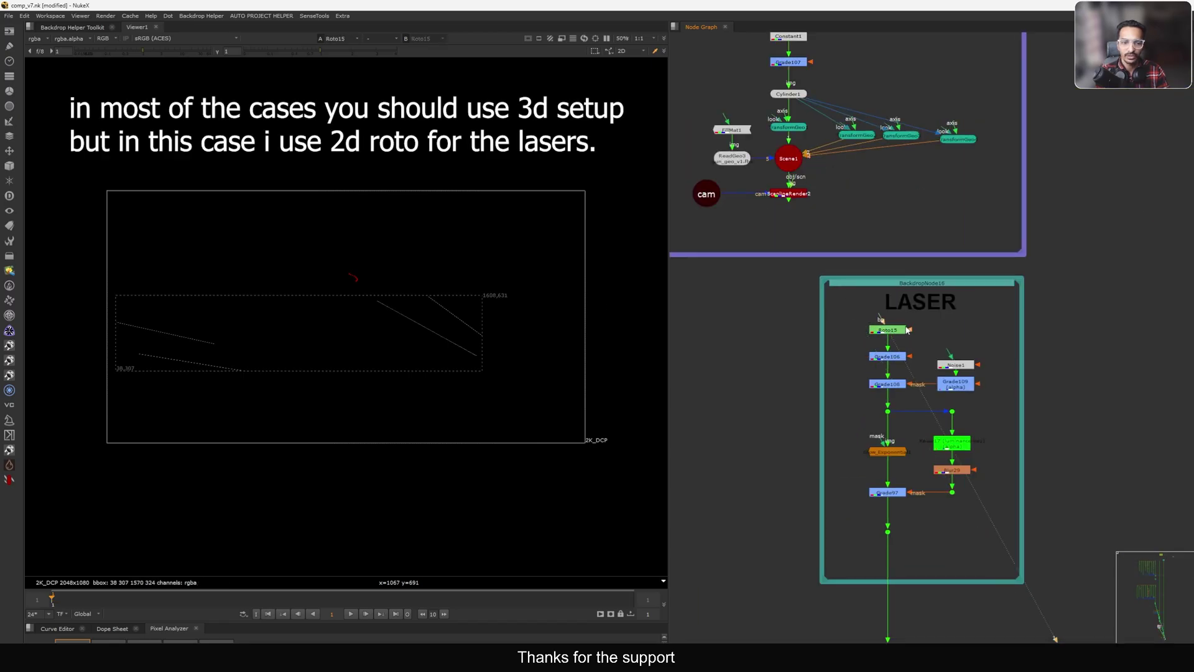
{"action": "double_click", "coordinate": [889, 331]}
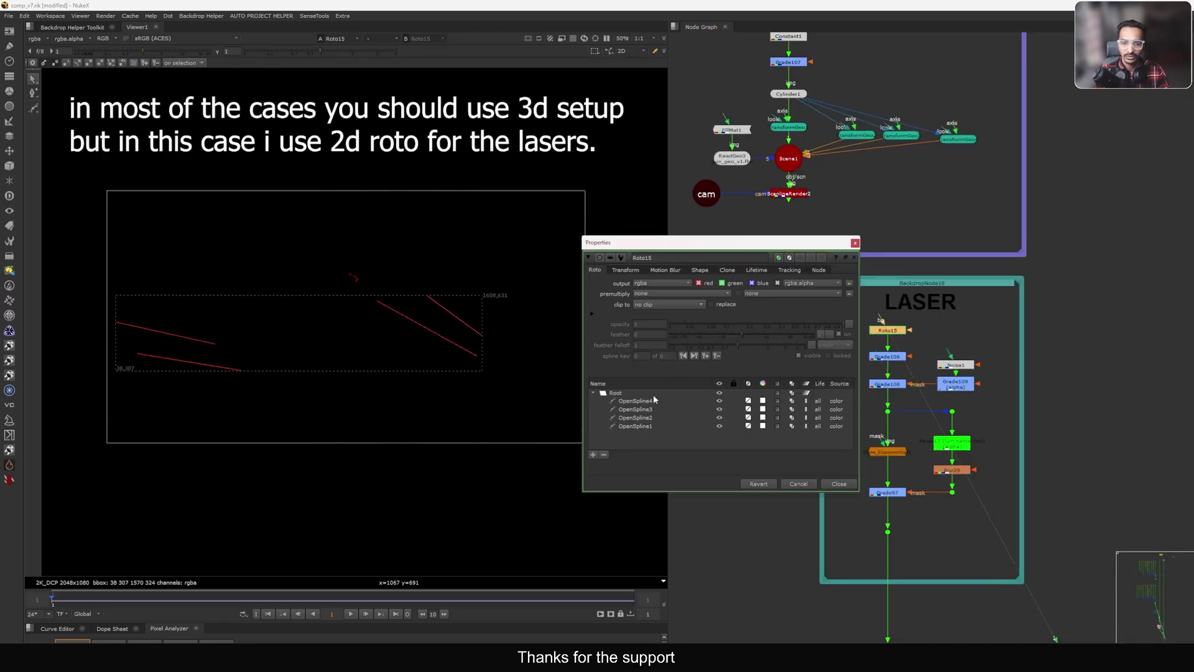
{"action": "left_click", "coordinate": [856, 243]}
{"action": "scroll", "coordinate": [458, 305], "scroll_direction": "up", "scroll_amount": 5}
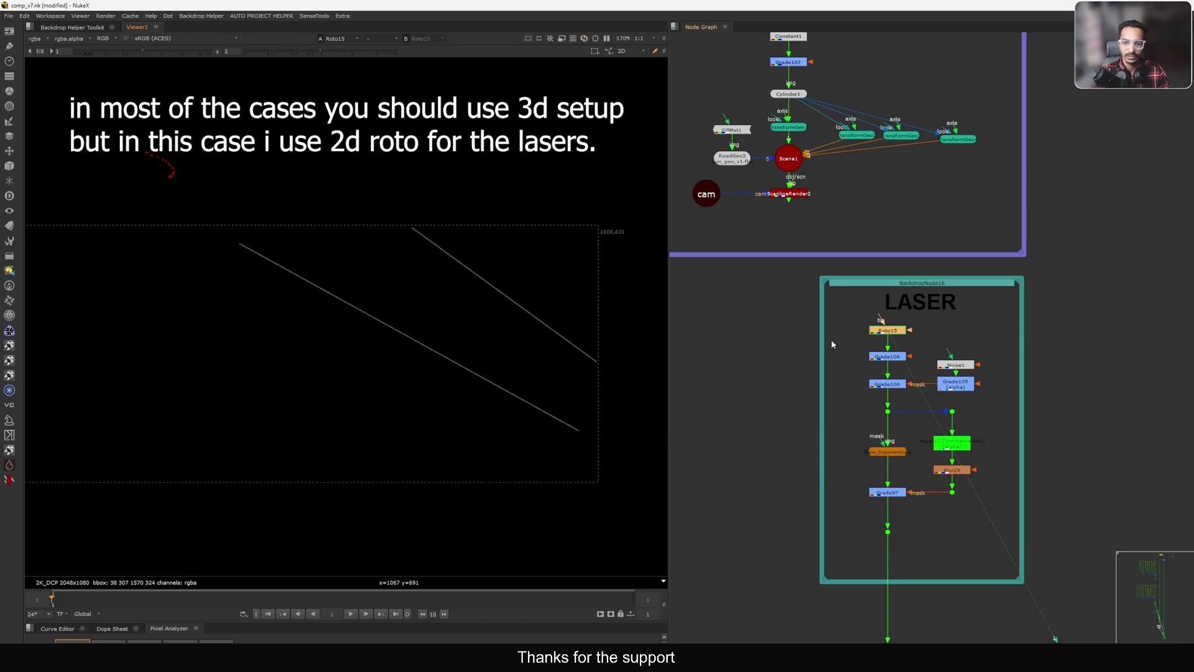
Add a new Roto node and view the ScanlineRender2 beams as the guide for tracing.
{"action": "key", "text": "o"}
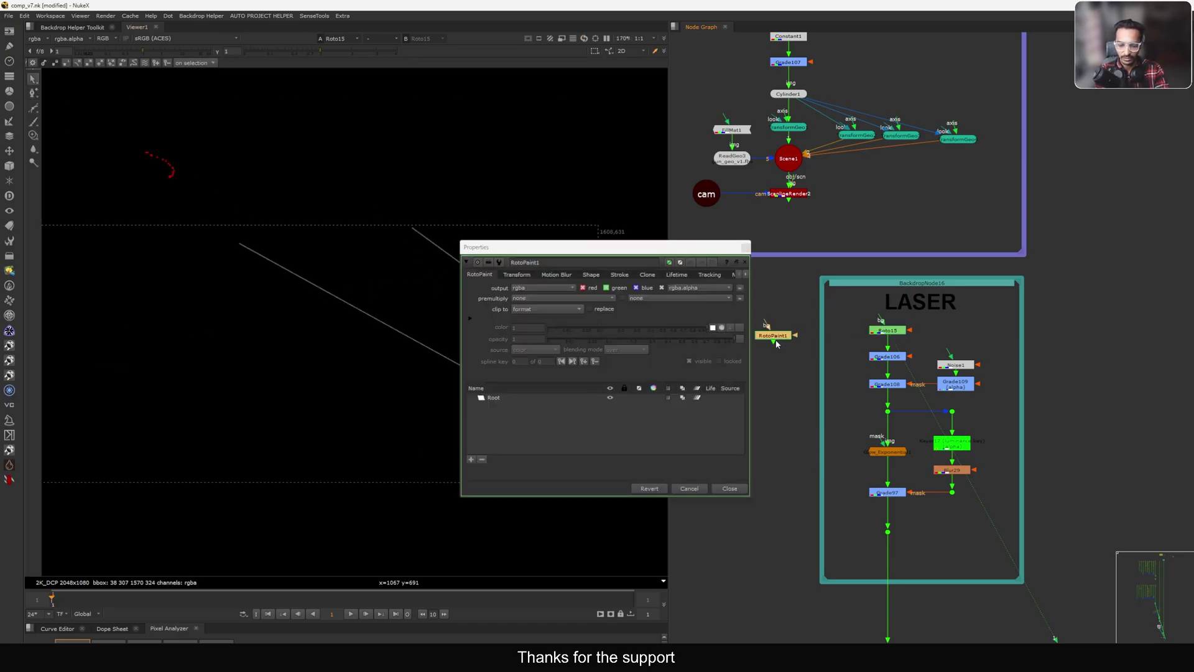
{"action": "left_click", "coordinate": [781, 191]}
{"action": "key", "text": "1"}
{"action": "left_click_drag", "start_coordinate": [778, 342], "coordinate": [931, 220]}
{"action": "left_click_drag", "start_coordinate": [568, 253], "coordinate": [873, 189]}
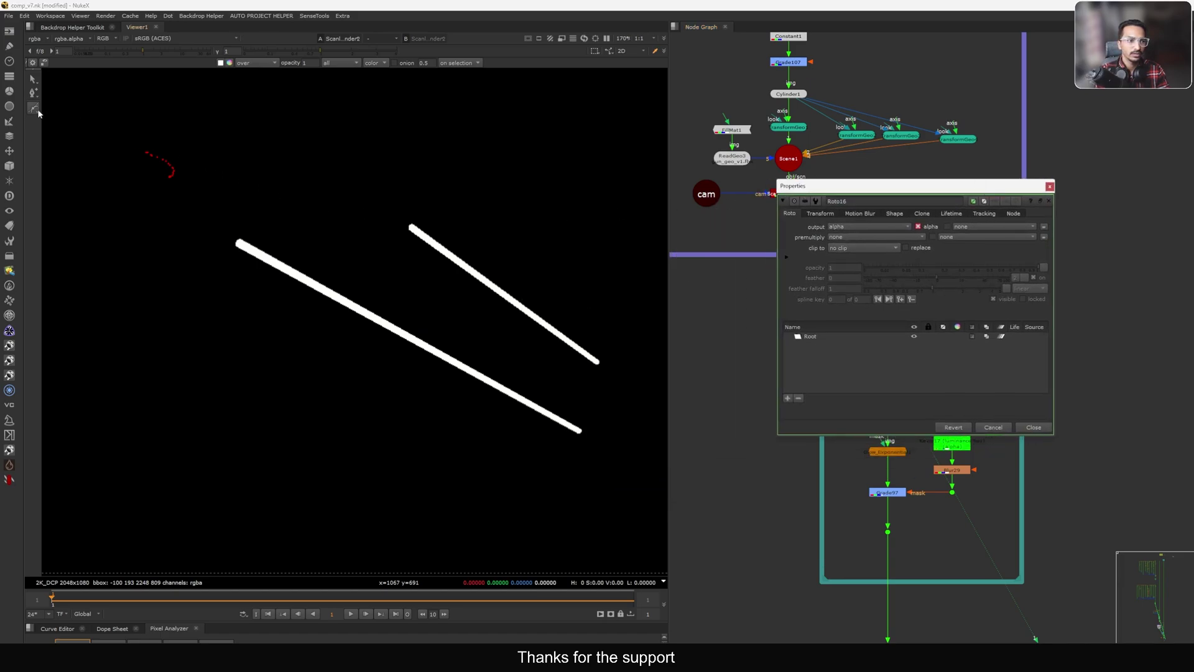
Draw an open spline in Roto16 along the shorter beam, from its upper end to its lower end.
{"action": "left_click_drag", "start_coordinate": [38, 113], "coordinate": [70, 167]}
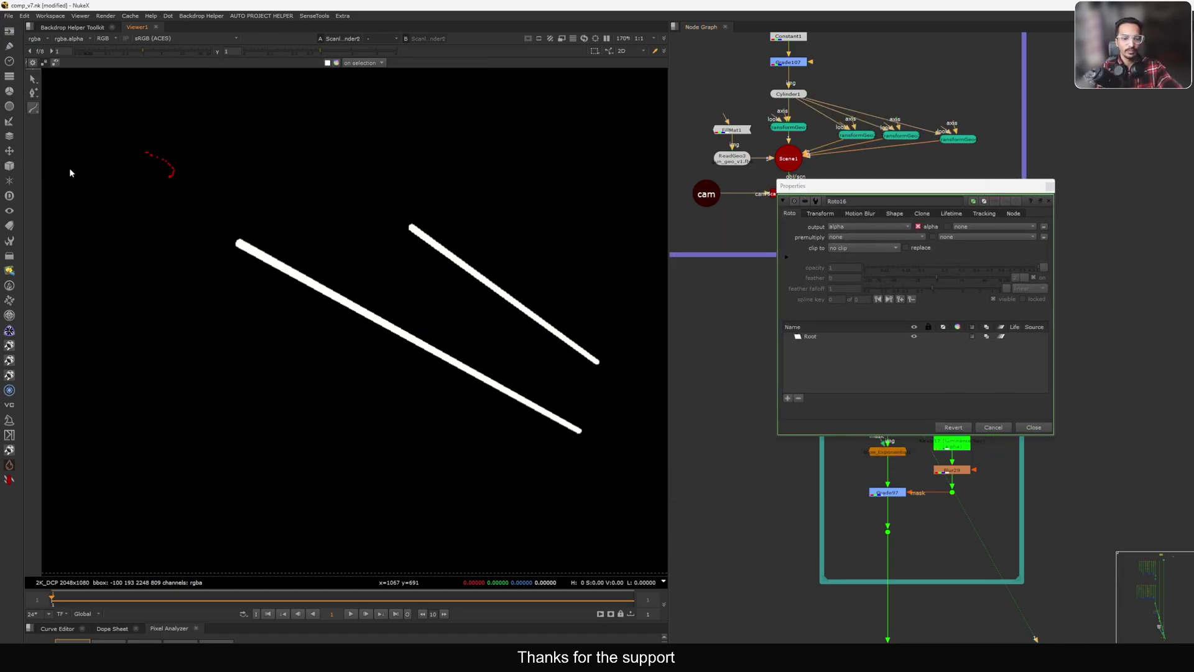
{"action": "middle_click_drag", "start_coordinate": [425, 218], "coordinate": [399, 222]}
{"action": "scroll", "coordinate": [399, 222], "scroll_direction": "up", "scroll_amount": 2}
{"action": "left_click_drag", "start_coordinate": [381, 235], "coordinate": [398, 288]}
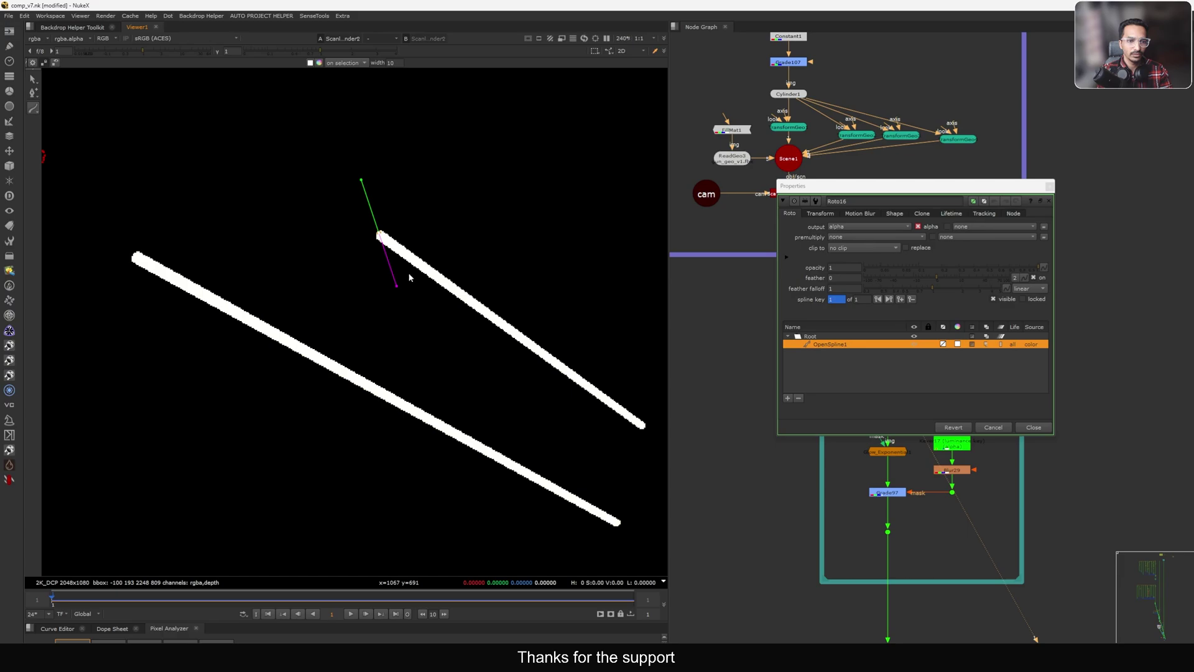
{"action": "middle_click_drag", "start_coordinate": [410, 272], "coordinate": [303, 223]}
{"action": "left_click", "coordinate": [538, 379]}
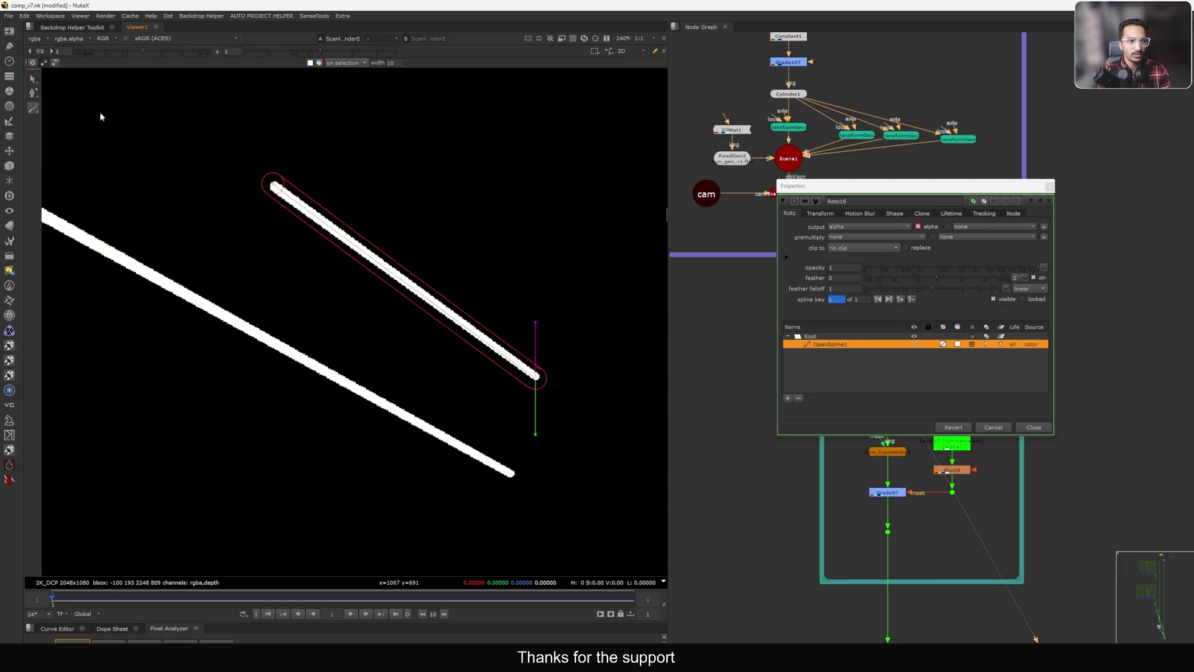
Select both end points of the open spline in Roto16 and set its overall width to 2.
{"action": "left_click", "coordinate": [33, 79]}
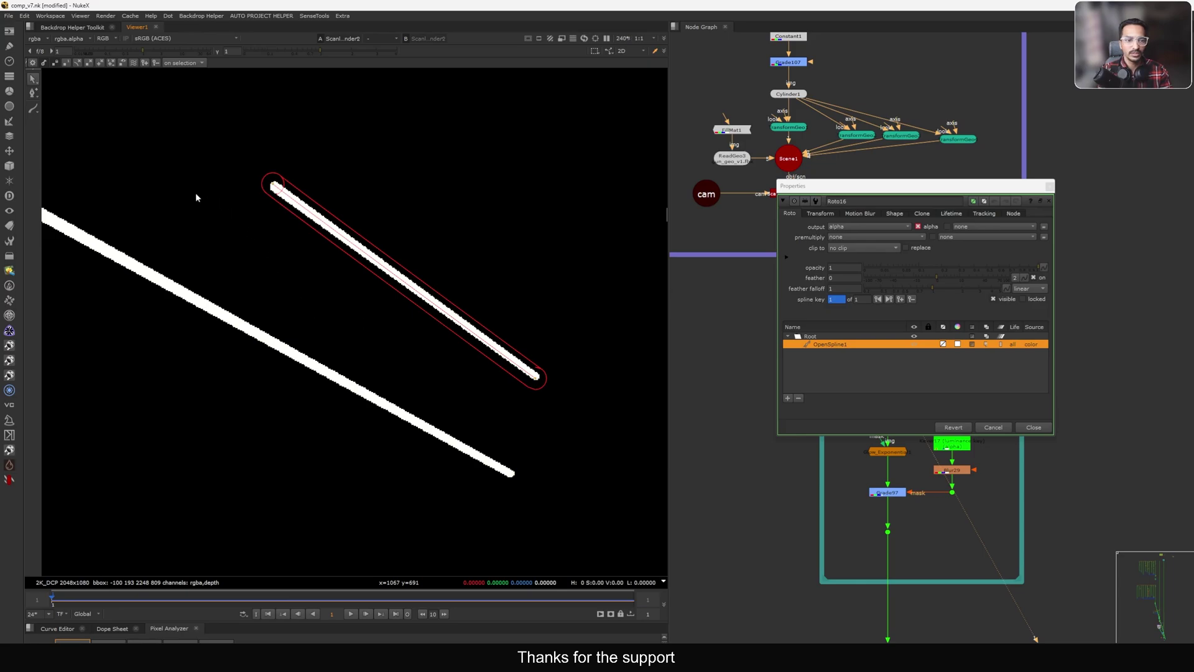
{"action": "left_click_drag", "start_coordinate": [164, 140], "coordinate": [613, 426]}
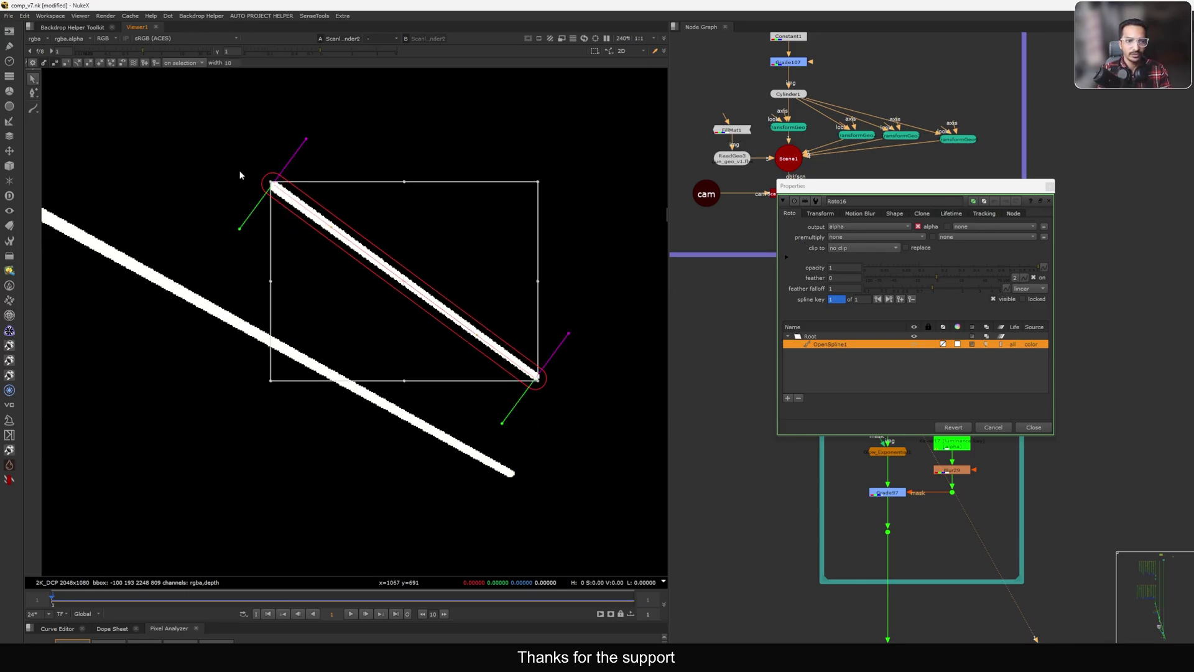
{"action": "left_click", "coordinate": [895, 213]}
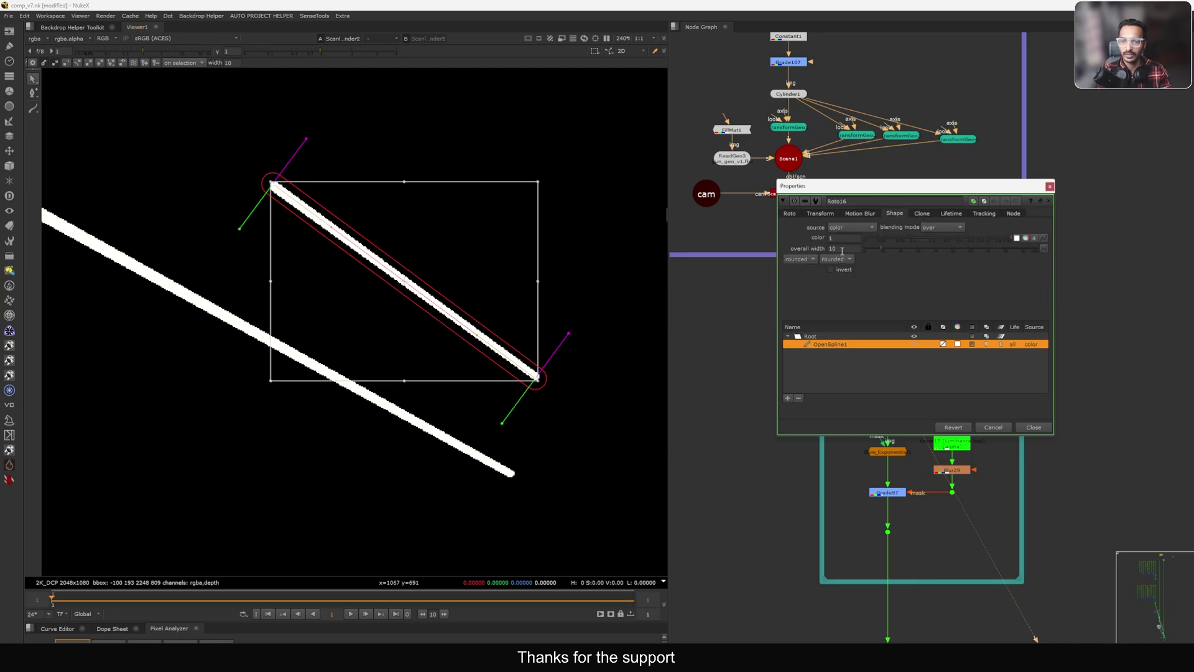
{"action": "type", "text": "2"}
{"action": "key", "text": "Return"}
{"action": "left_click", "coordinate": [1050, 187]}
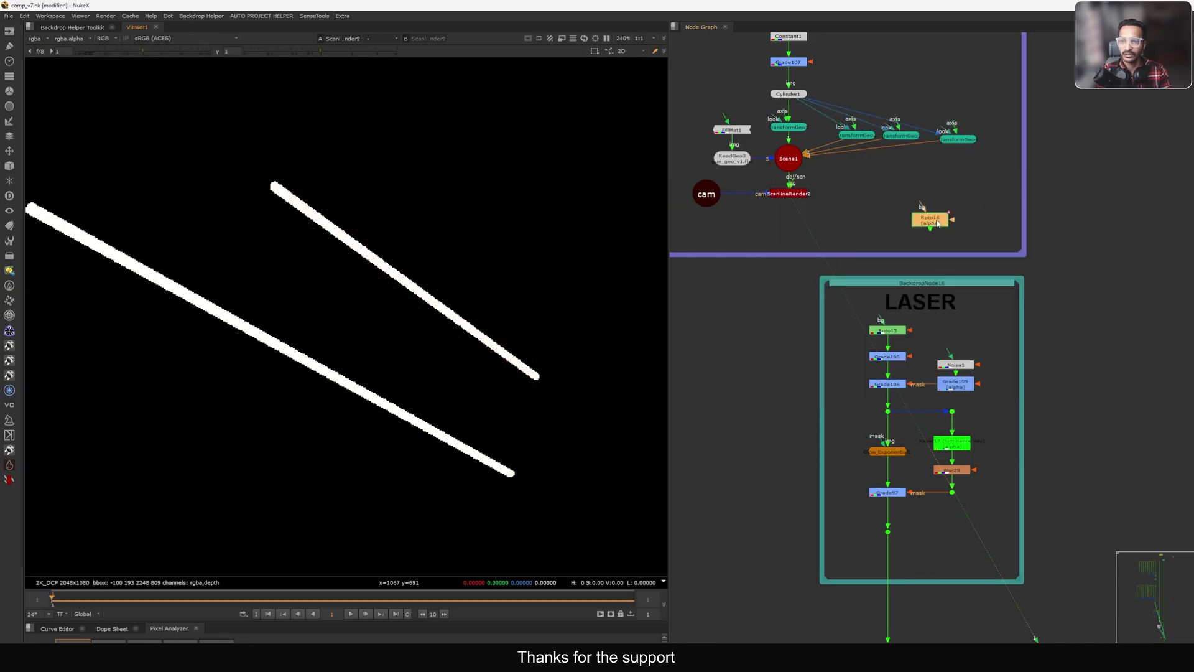
View Roto16 and set its output channels to rgba.
{"action": "left_click", "coordinate": [933, 216]}
{"action": "key", "text": "1"}
{"action": "double_click", "coordinate": [933, 215]}
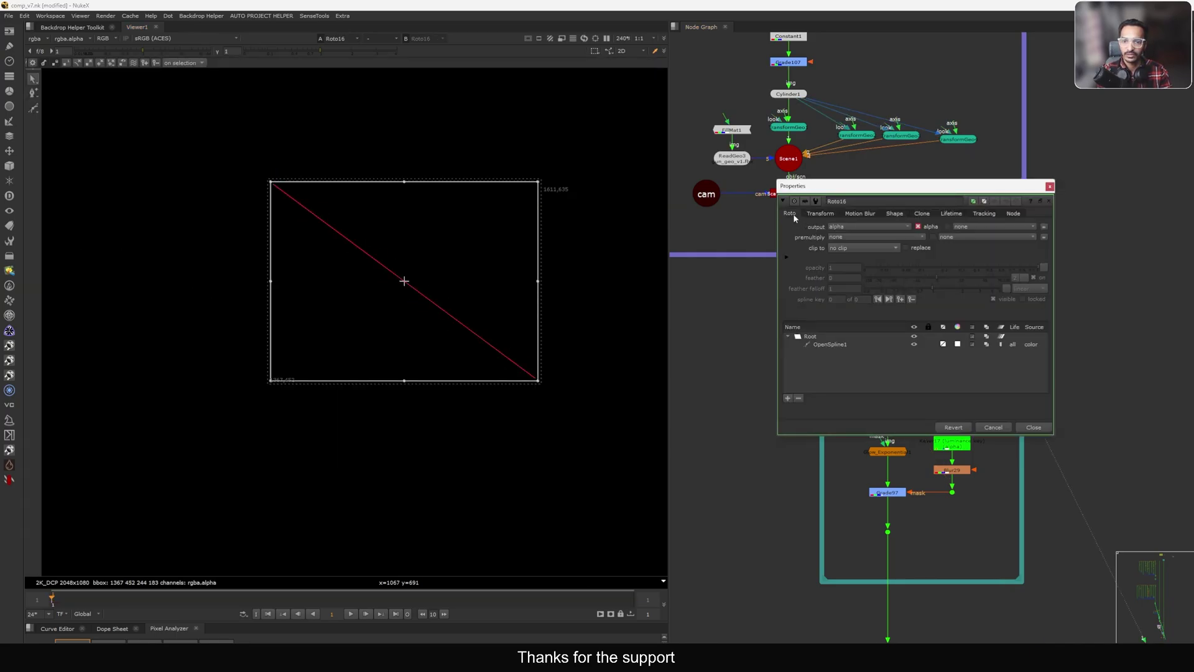
{"action": "left_click", "coordinate": [857, 227]}
{"action": "left_click", "coordinate": [889, 234]}
{"action": "left_click", "coordinate": [1049, 186]}
{"action": "scroll", "coordinate": [436, 270], "scroll_direction": "down", "scroll_amount": 5}
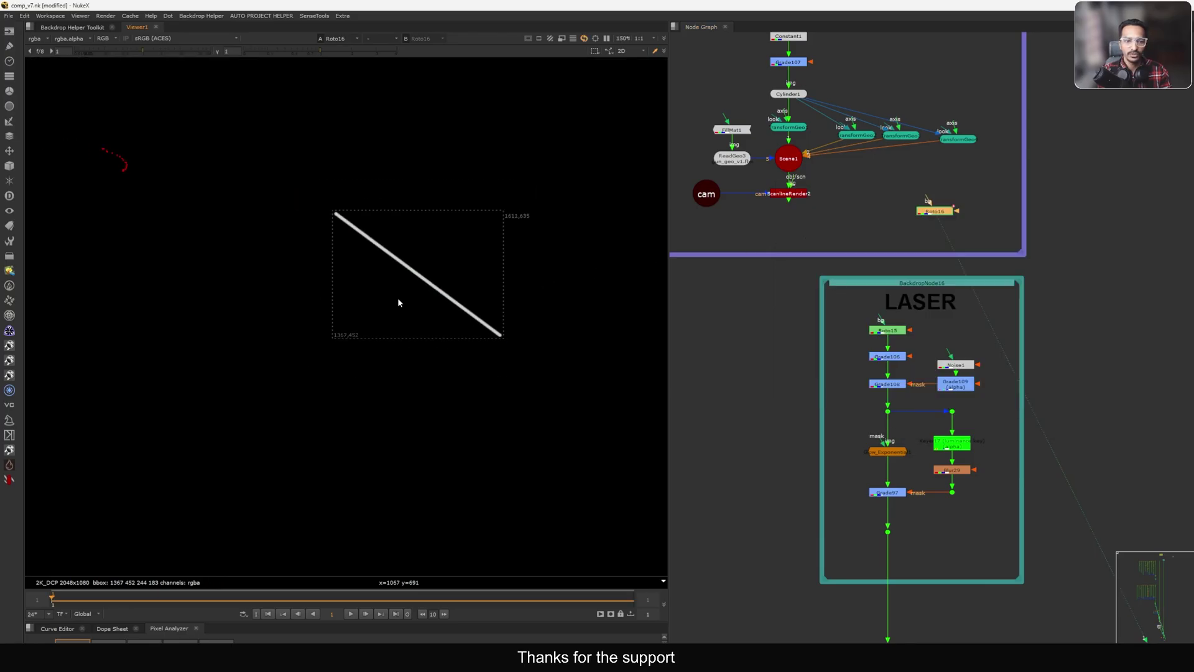
Widen the upper end of Roto16's spline so the beam tapers toward its lower end, and remove the feather.
{"action": "scroll", "coordinate": [954, 211], "scroll_direction": "up", "scroll_amount": 3}
{"action": "double_click", "coordinate": [922, 216]}
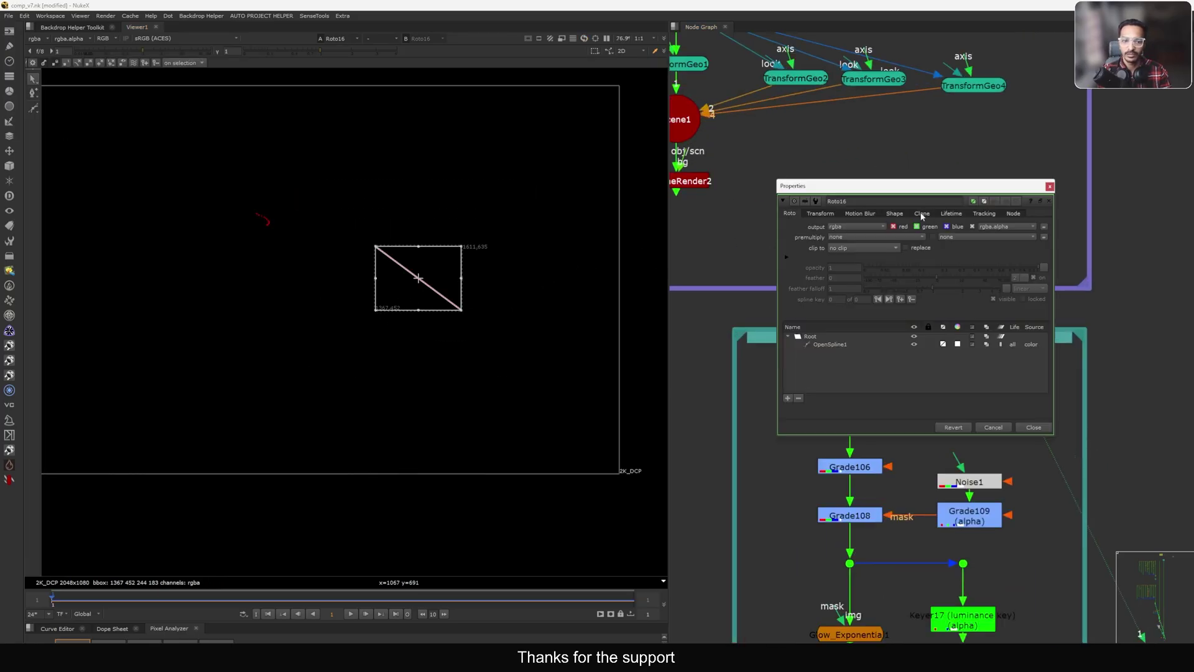
{"action": "scroll", "coordinate": [379, 253], "scroll_direction": "up", "scroll_amount": 3}
{"action": "left_click_drag", "start_coordinate": [442, 211], "coordinate": [291, 300]}
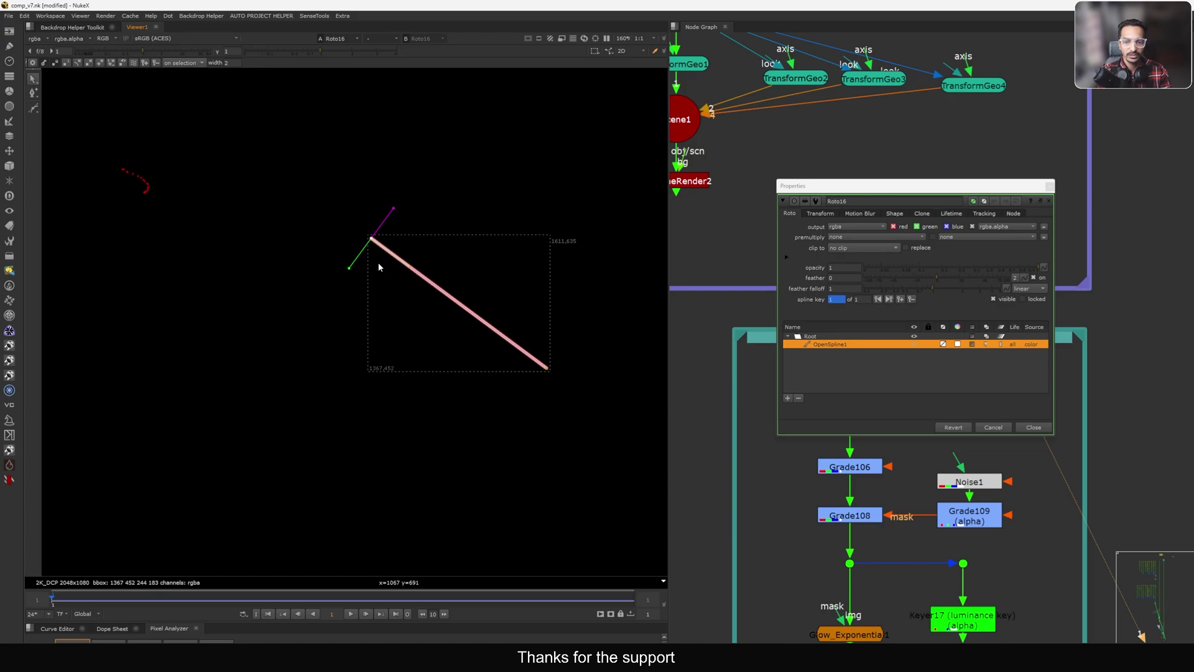
{"action": "scroll", "coordinate": [374, 236], "scroll_direction": "up", "scroll_amount": 3}
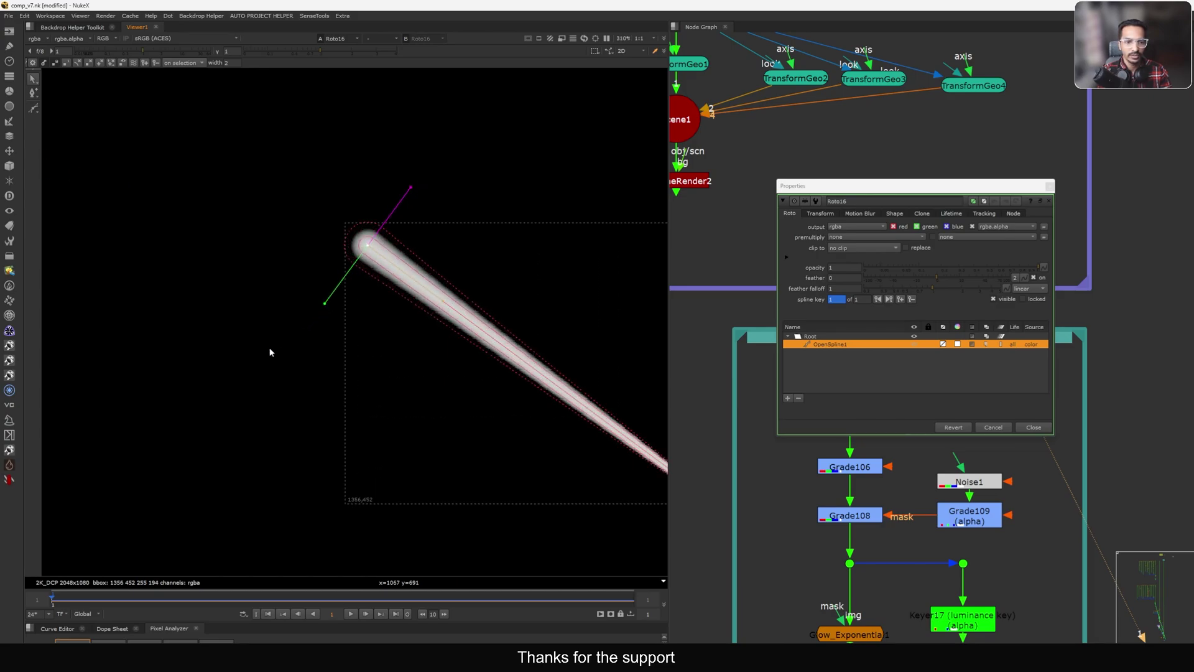
{"action": "scroll", "coordinate": [312, 301], "scroll_direction": "down", "scroll_amount": 3}
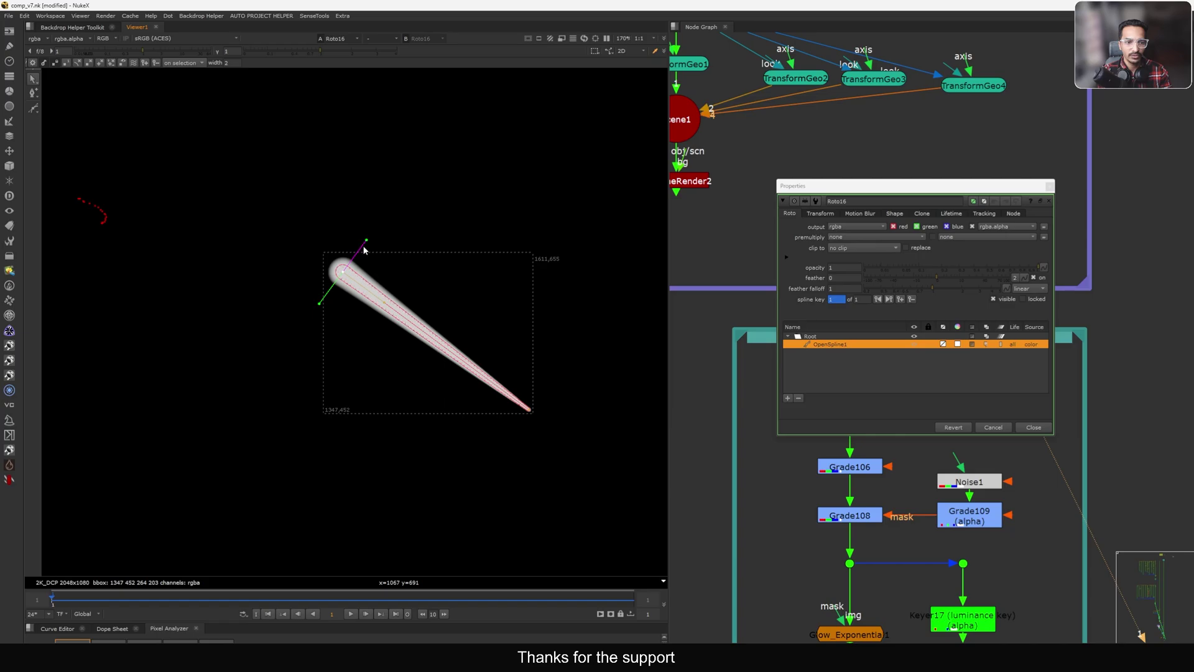
{"action": "key", "text": "shift+e"}
{"action": "left_click", "coordinate": [1034, 427]}
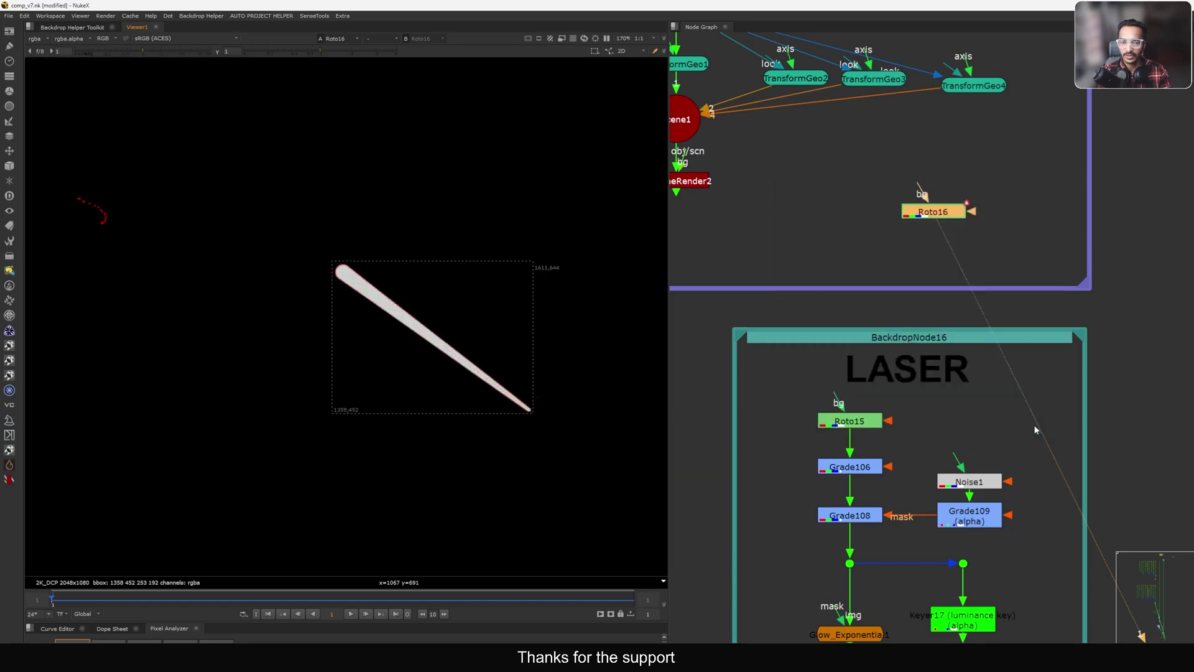
Delete Roto16 and view the laser lines from Roto15 in the LASER group.
{"action": "scroll", "coordinate": [374, 305], "scroll_direction": "down", "scroll_amount": 2}
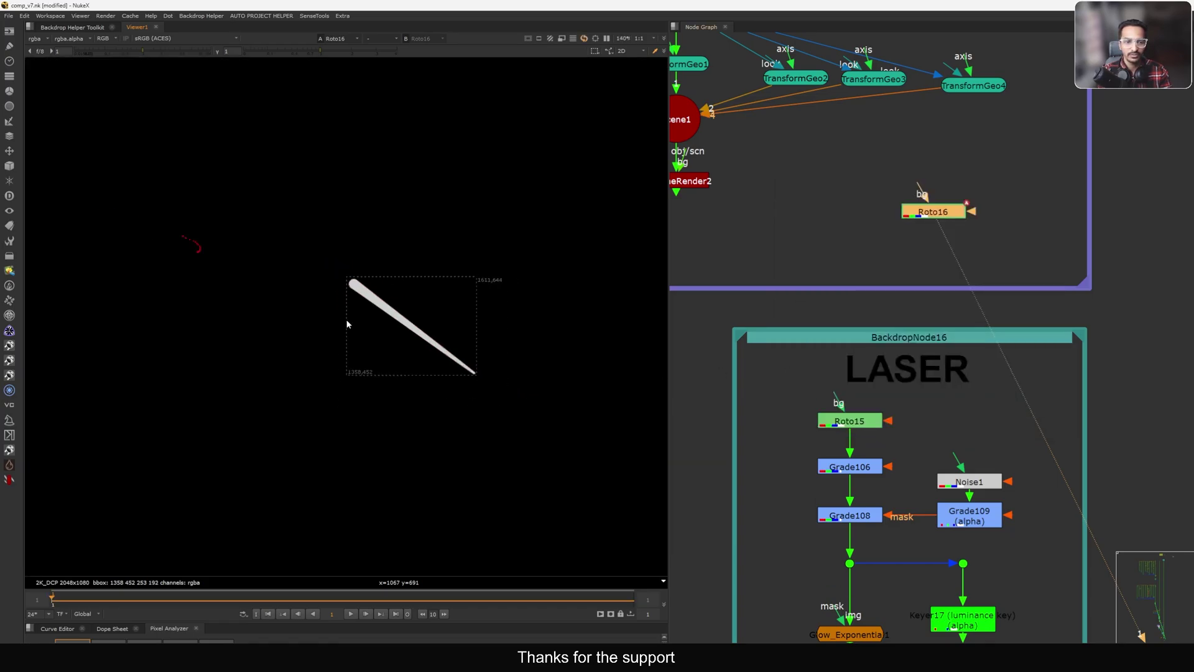
{"action": "left_click", "coordinate": [929, 213]}
{"action": "key", "text": "Delete"}
{"action": "middle_click_drag", "start_coordinate": [887, 292], "coordinate": [920, 176]}
{"action": "left_click", "coordinate": [883, 303]}
{"action": "key", "text": "1"}
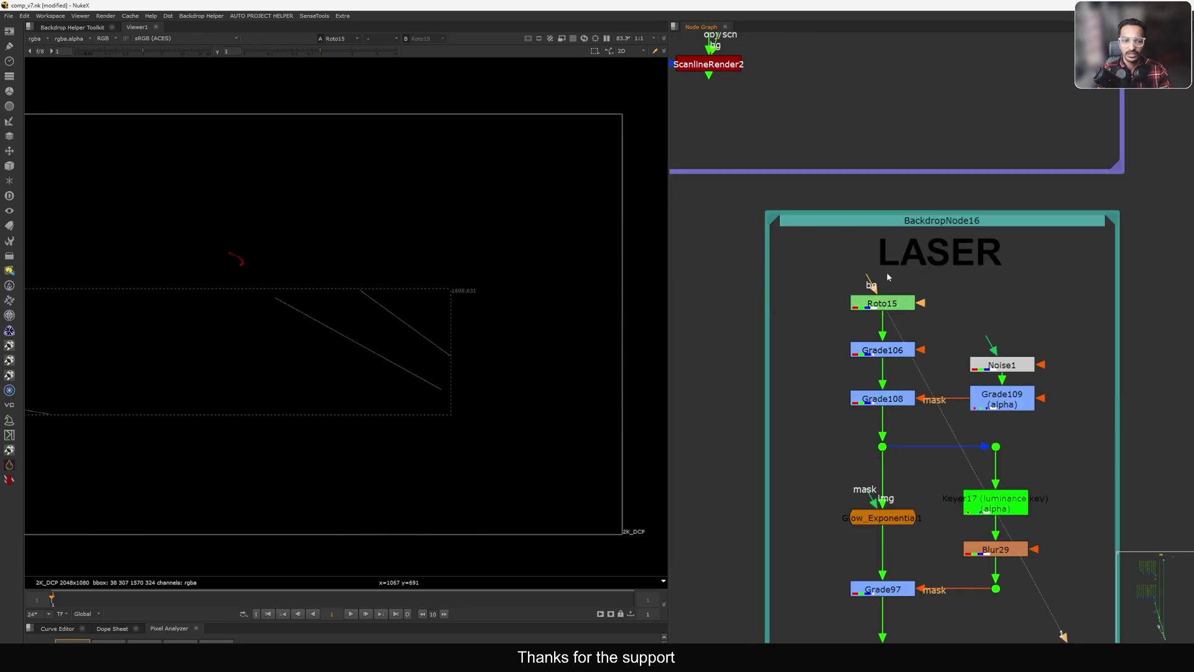
{"action": "scroll", "coordinate": [492, 330], "scroll_direction": "down", "scroll_amount": 3}
{"action": "left_click_drag", "start_coordinate": [573, 258], "coordinate": [141, 381]}
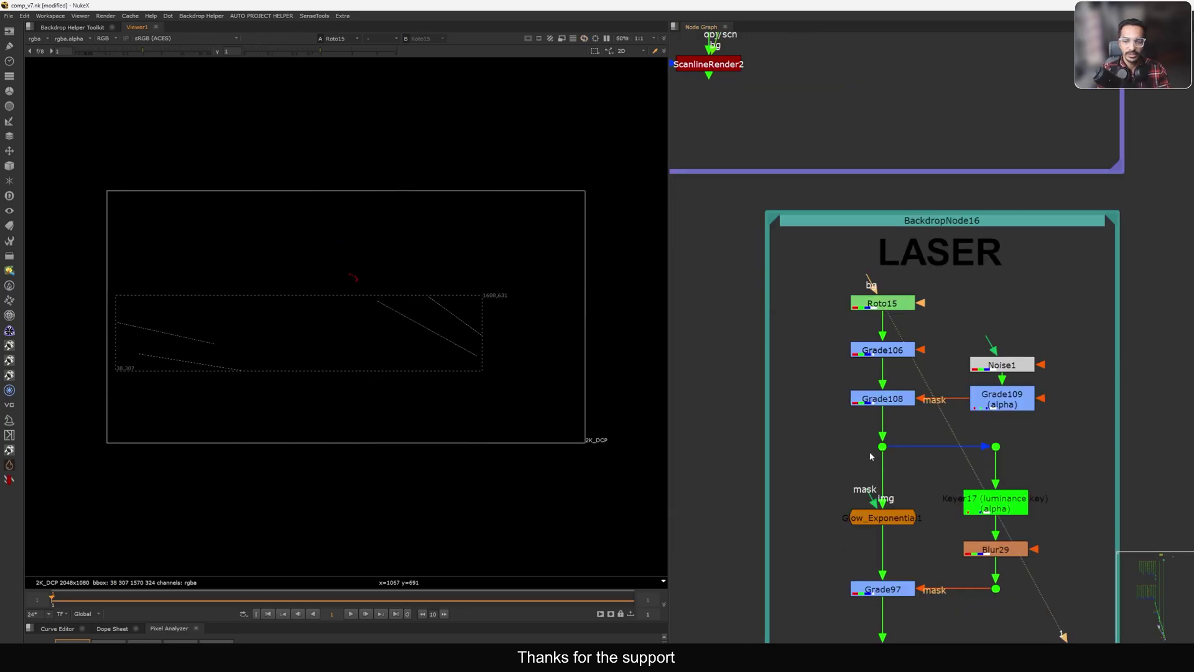
View the Grade106 output and inspect its gain colour and multiply settings.
{"action": "middle_click_drag", "start_coordinate": [870, 452], "coordinate": [857, 313]}
{"action": "left_click", "coordinate": [881, 215]}
{"action": "key", "text": "1"}
{"action": "scroll", "coordinate": [870, 211], "scroll_direction": "up", "scroll_amount": 4}
{"action": "double_click", "coordinate": [879, 205]}
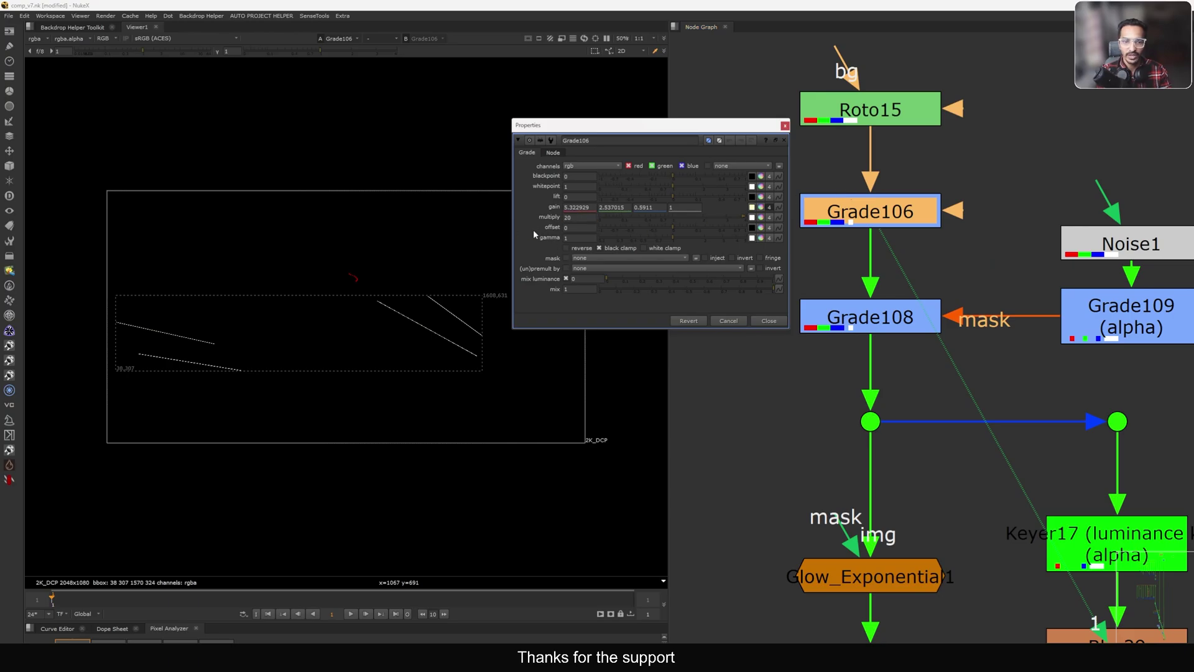
{"action": "left_click", "coordinate": [770, 321]}
{"action": "scroll", "coordinate": [807, 352], "scroll_direction": "down", "scroll_amount": 5}
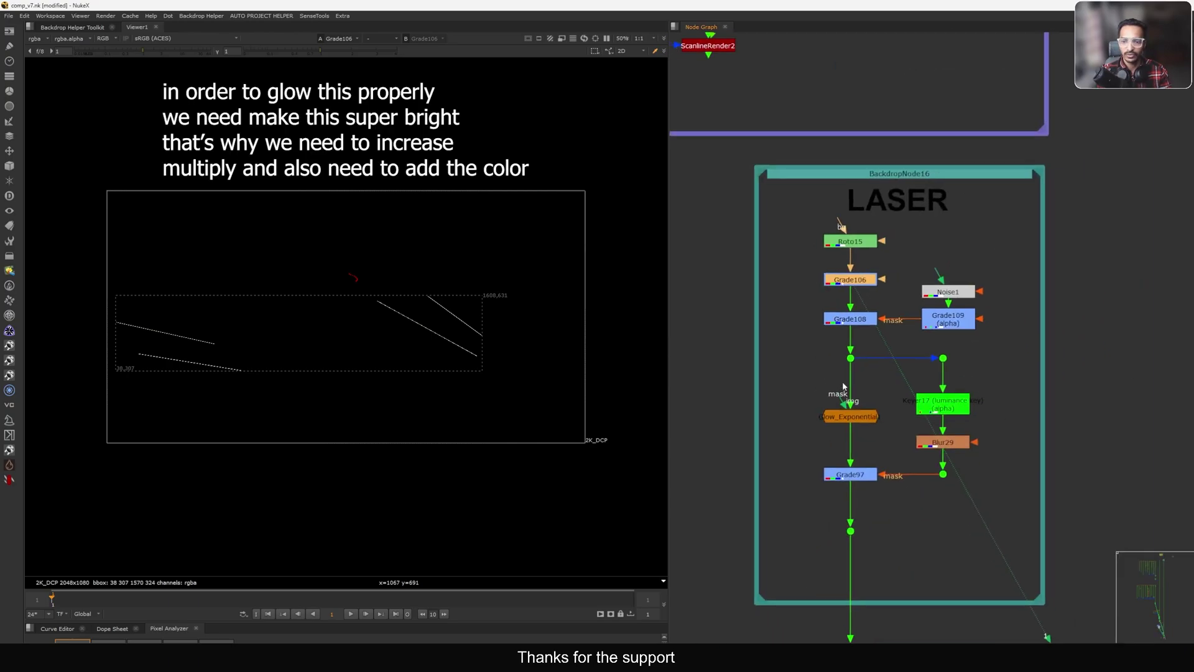
Disable Grade108 and view the output of Glow_Exponential1.
{"action": "middle_click_drag", "start_coordinate": [856, 348], "coordinate": [845, 332]}
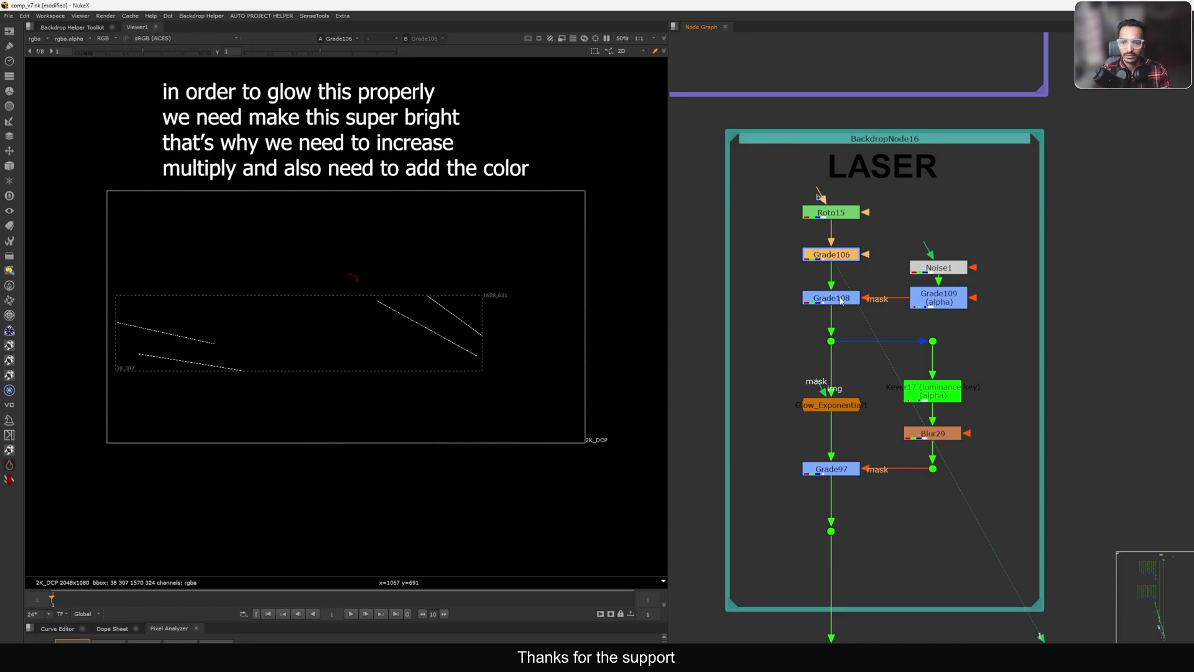
{"action": "left_click", "coordinate": [841, 301]}
{"action": "key", "text": "d"}
{"action": "middle_click_drag", "start_coordinate": [831, 412], "coordinate": [871, 345]}
{"action": "left_click", "coordinate": [844, 343]}
{"action": "key", "text": "1"}
Disable and re-enable Grade106 to compare the glow with and without its brightening and colour.
{"action": "left_click_drag", "start_coordinate": [856, 185], "coordinate": [853, 185]}
{"action": "key", "text": "d"}
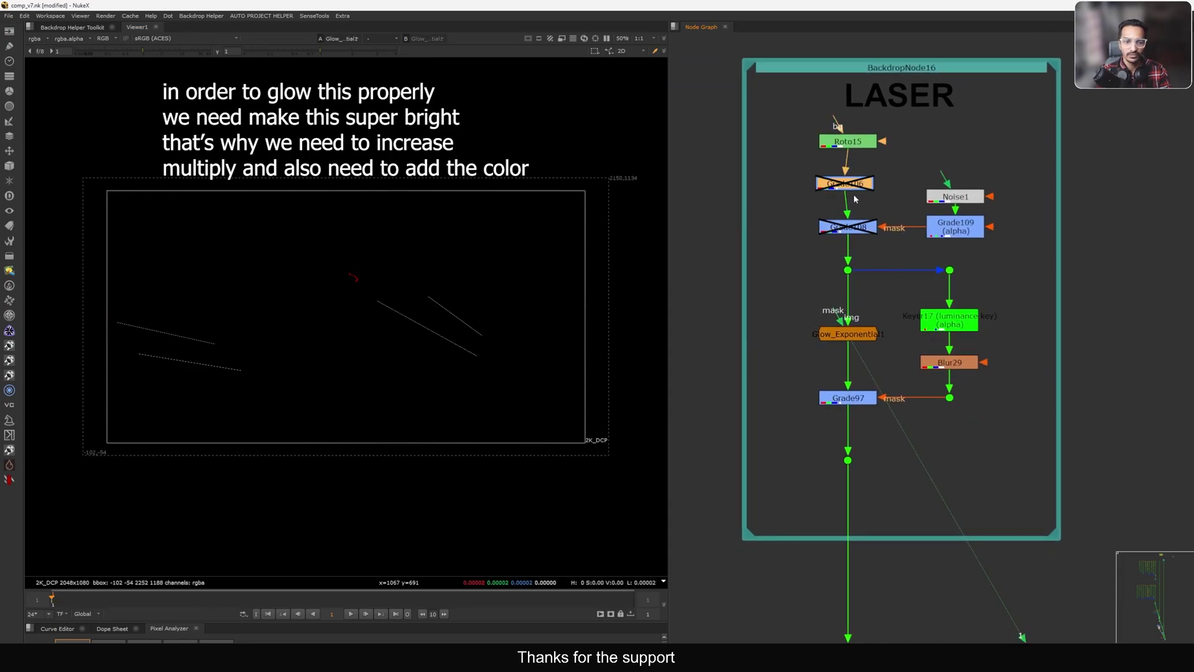
{"action": "left_click", "coordinate": [855, 189]}
{"action": "key", "text": "d"}
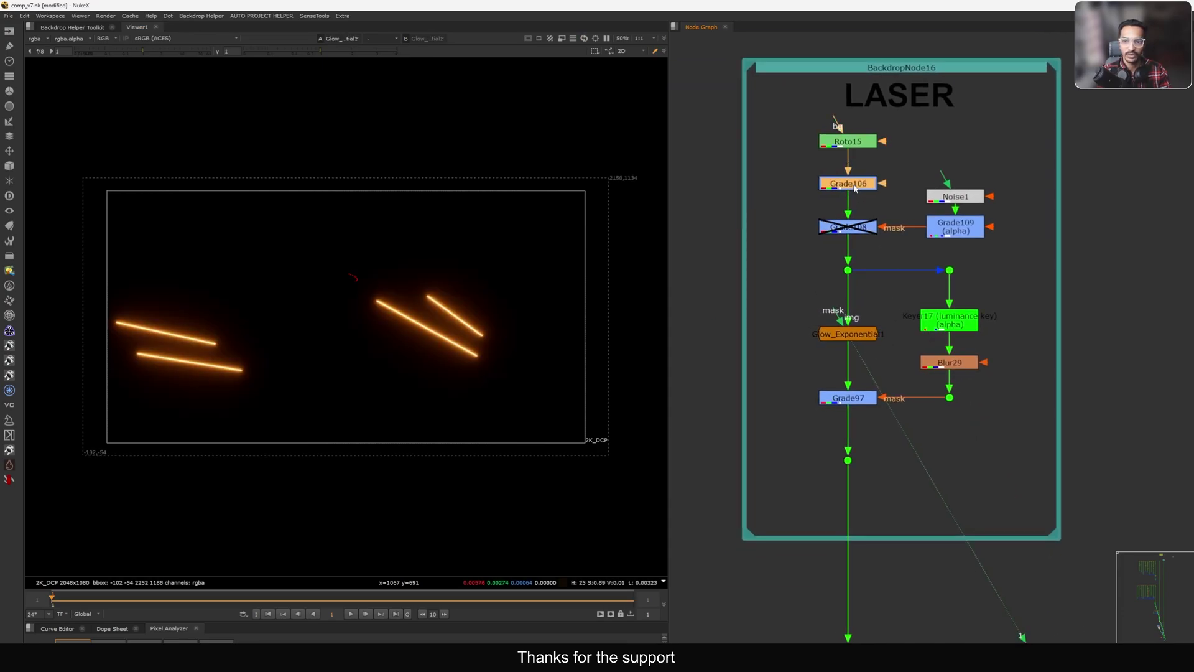
Try a gain colour temperature of -4 on Grade106 using an enlarged colour picker, and discard the change.
{"action": "double_click", "coordinate": [838, 178]}
{"action": "left_click", "coordinate": [752, 217]}
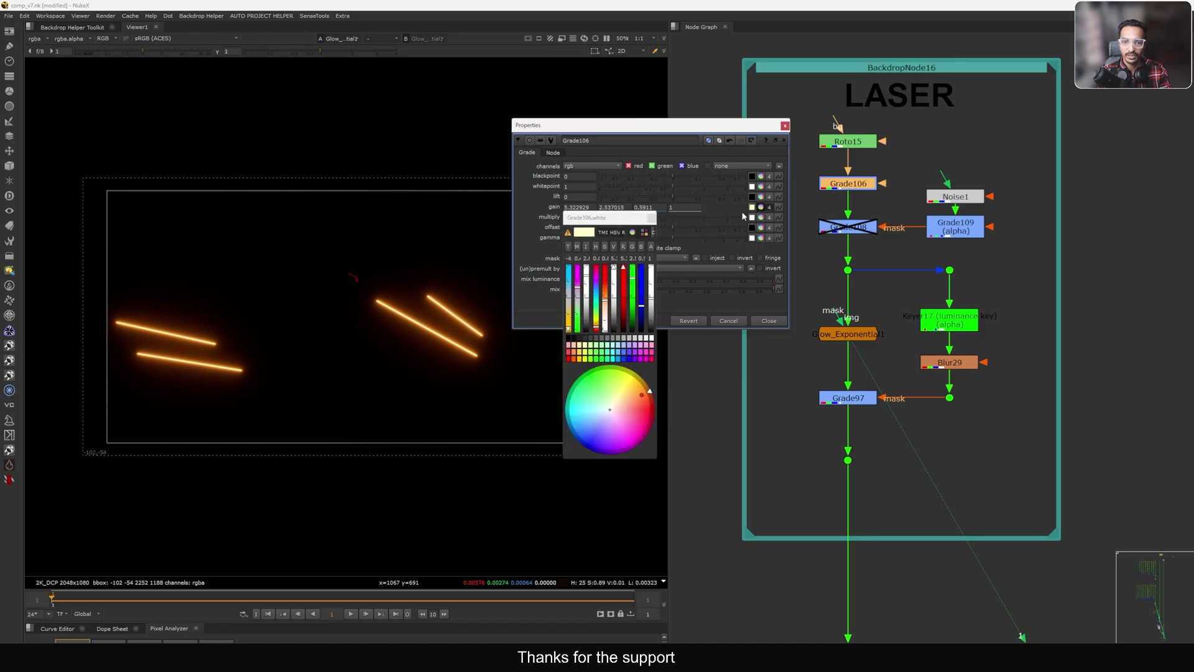
{"action": "left_click", "coordinate": [626, 221]}
{"action": "left_click_drag", "start_coordinate": [657, 461], "coordinate": [1123, 409]}
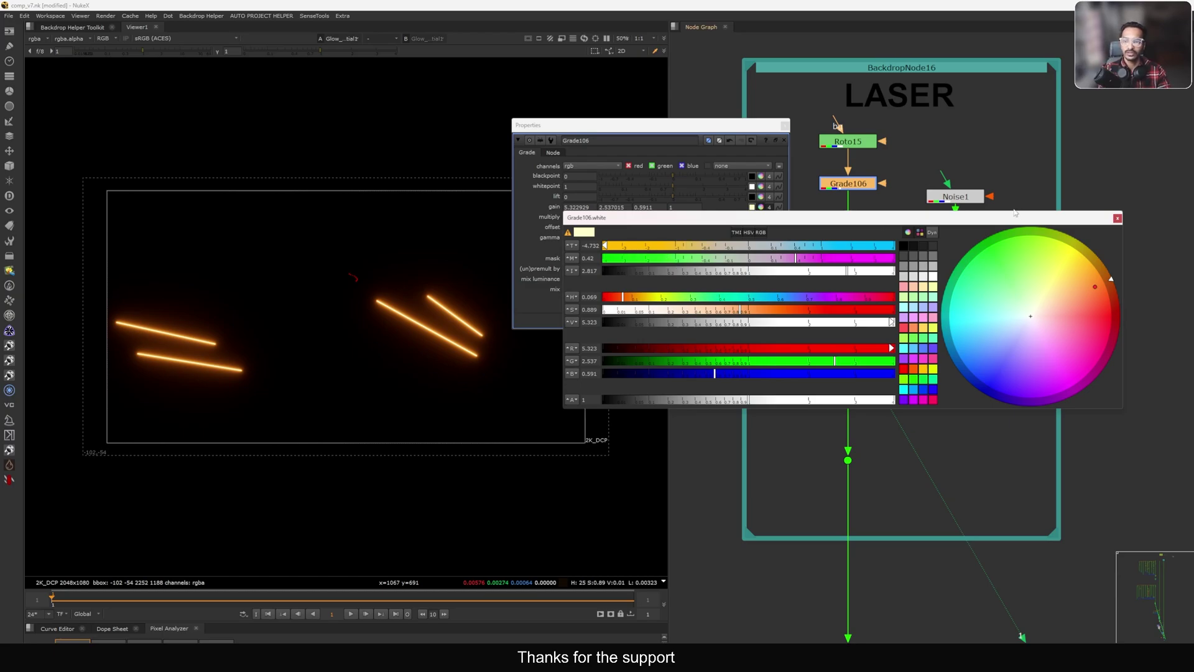
{"action": "left_click_drag", "start_coordinate": [626, 250], "coordinate": [547, 270]}
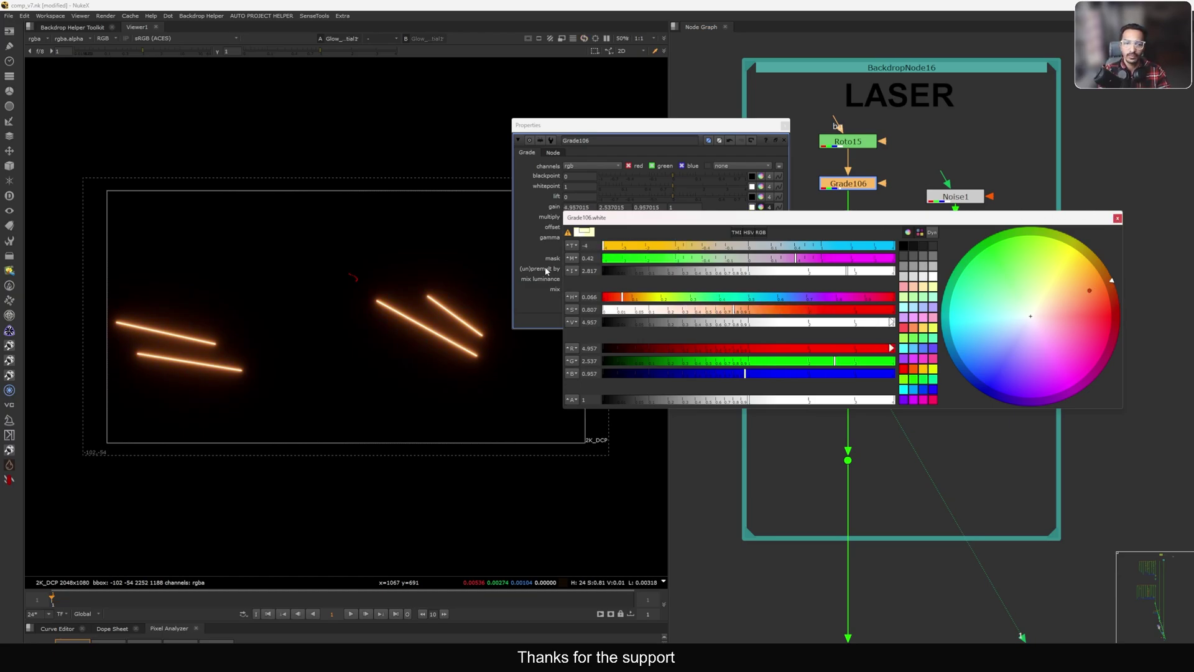
{"action": "left_click", "coordinate": [1117, 219]}
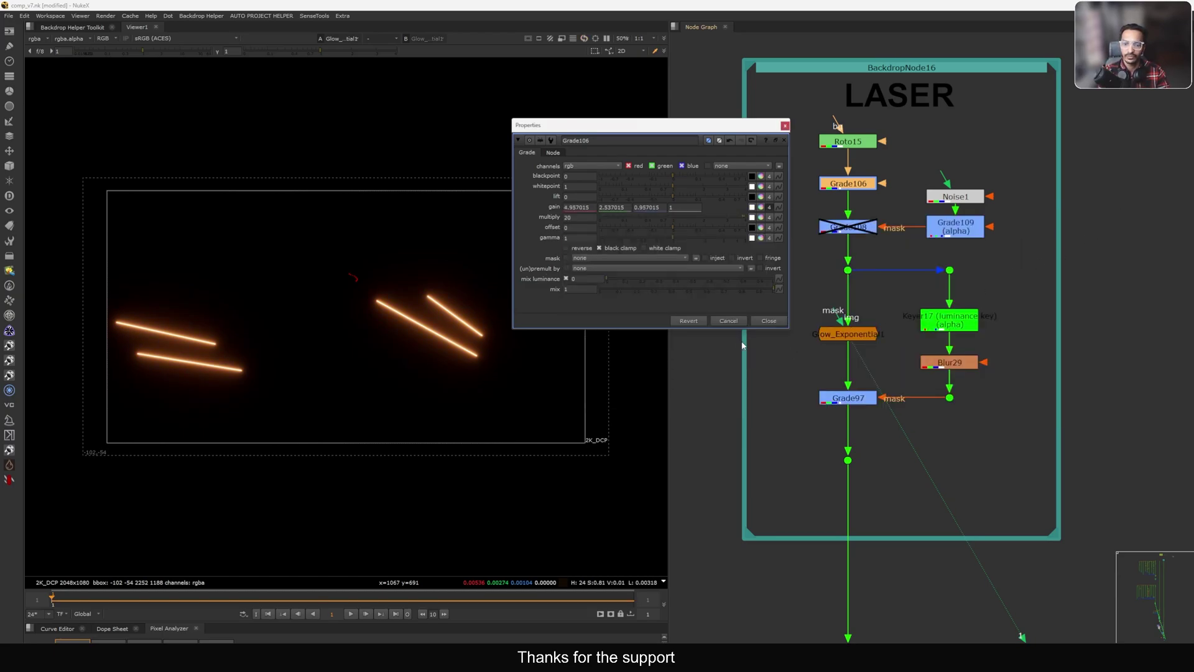
{"action": "left_click", "coordinate": [729, 321]}
Try a size of 10.5 on Glow_Exponential1 and set it back to 10.
{"action": "double_click", "coordinate": [871, 334]}
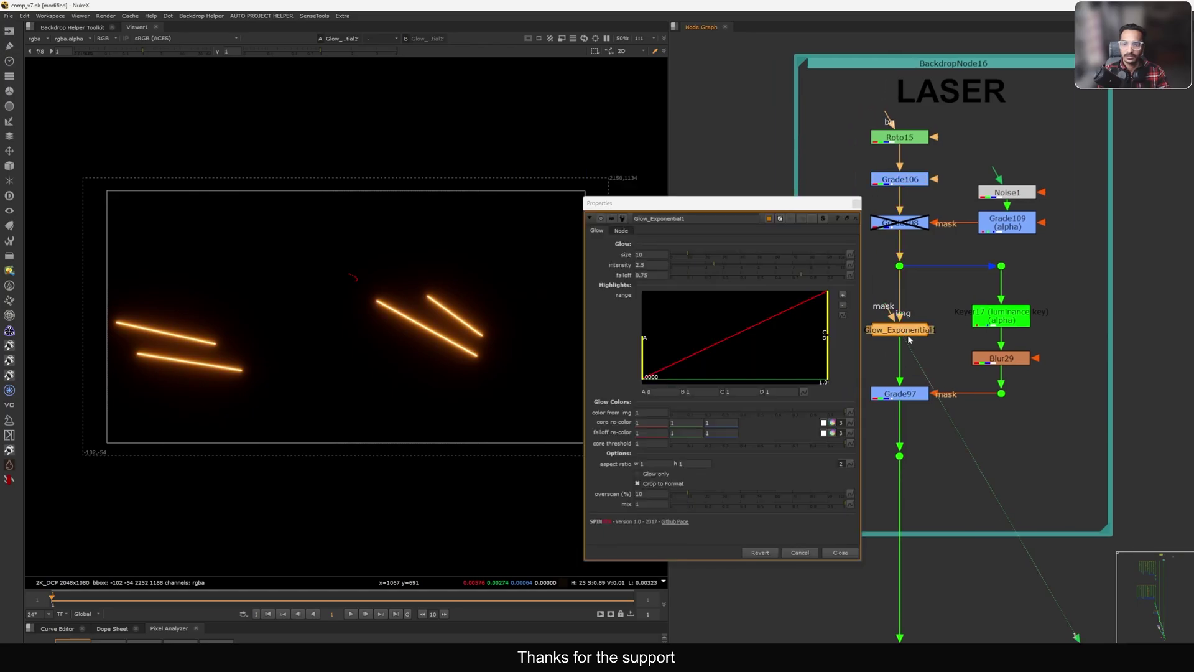
{"action": "scroll", "coordinate": [877, 342], "scroll_direction": "up", "scroll_amount": 5}
{"action": "scroll", "coordinate": [934, 344], "scroll_direction": "down", "scroll_amount": 5}
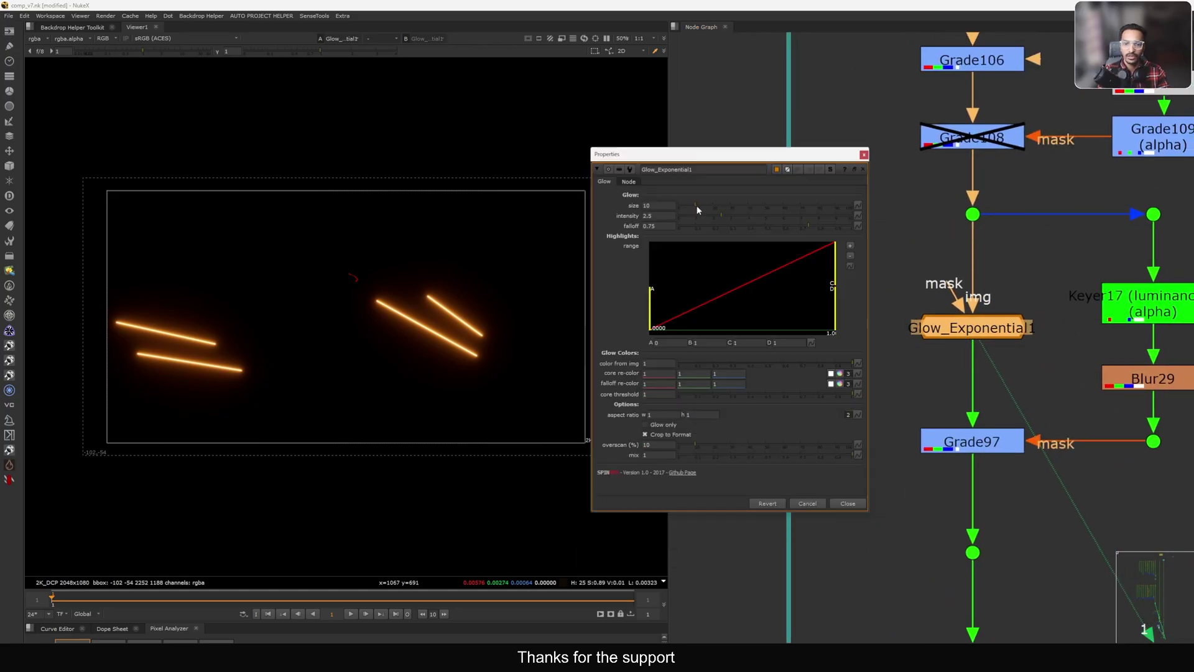
{"action": "left_click", "coordinate": [697, 204]}
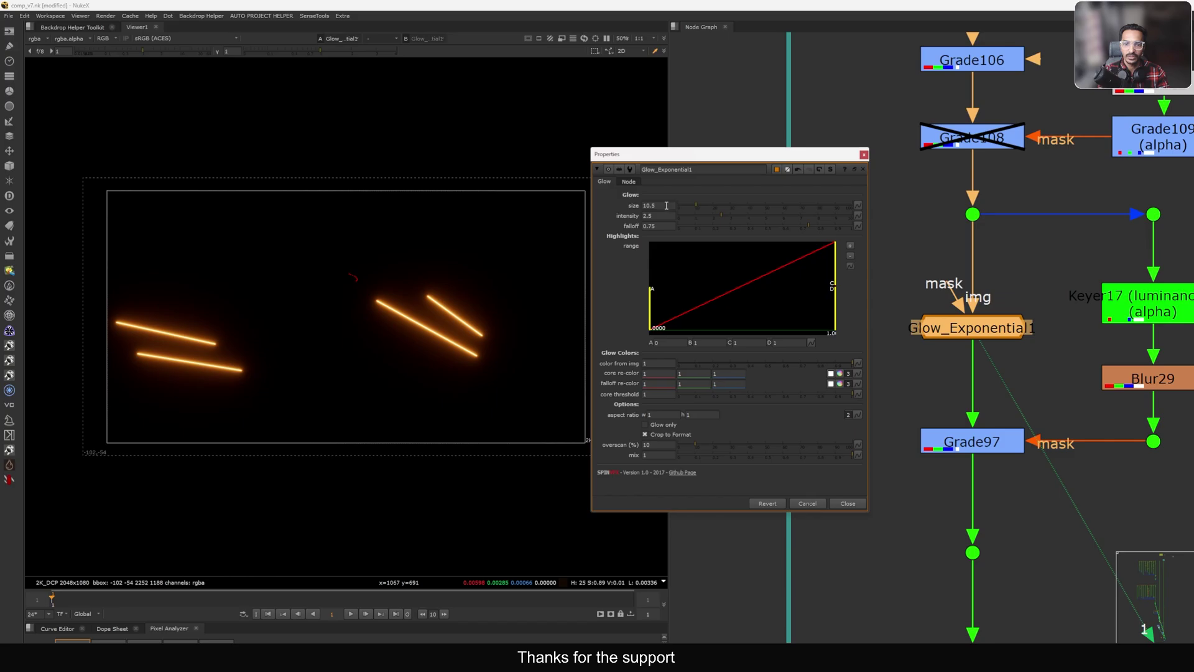
{"action": "left_click_drag", "start_coordinate": [666, 205], "coordinate": [580, 218]}
{"action": "type", "text": "10"}
{"action": "key", "text": "Return"}
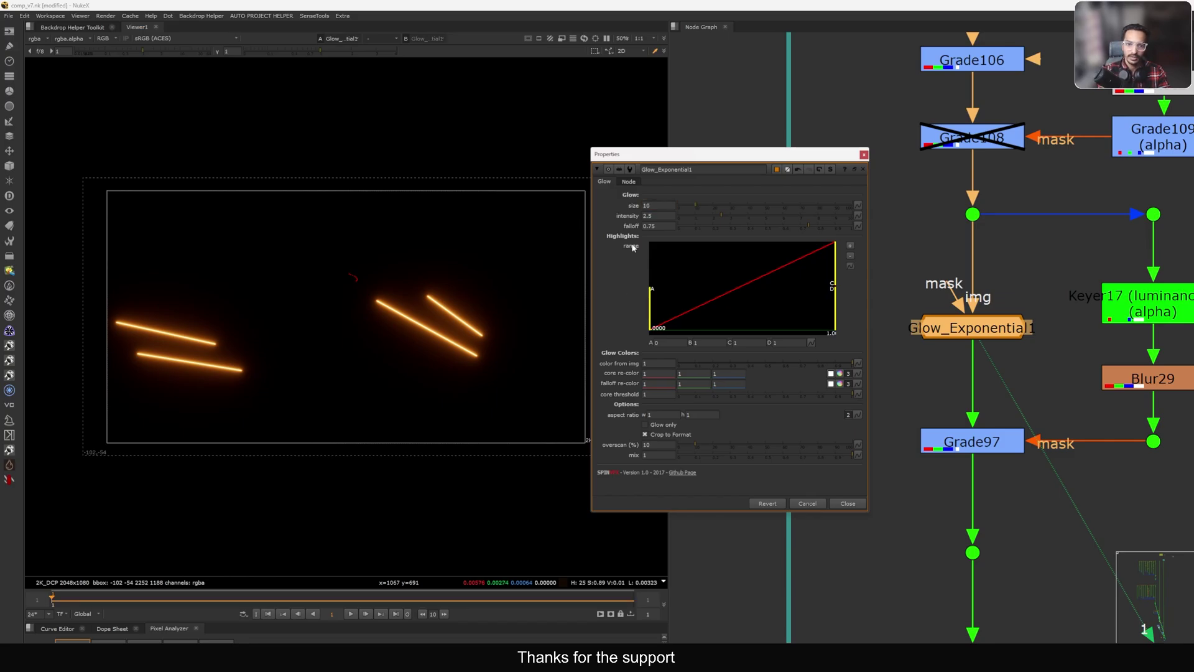
{"action": "left_click", "coordinate": [863, 156]}
Move Noise1 slightly higher above Grade109 and view its noise pattern.
{"action": "middle_click_drag", "start_coordinate": [912, 191], "coordinate": [758, 315]}
{"action": "left_click", "coordinate": [1008, 212]}
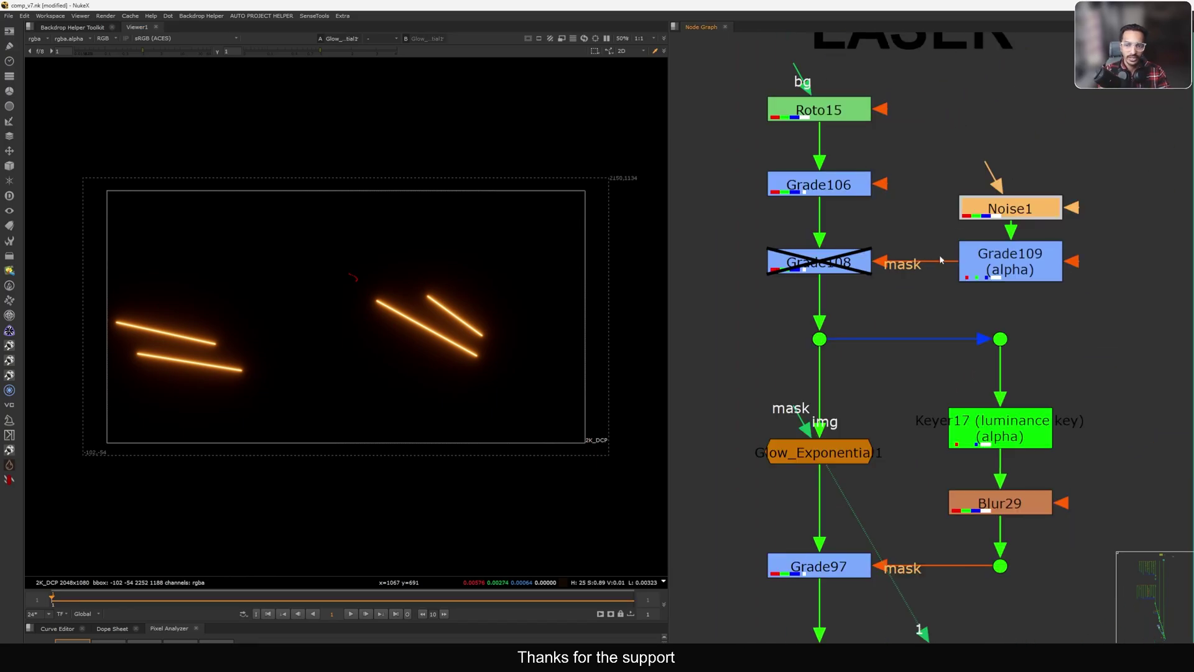
{"action": "left_click_drag", "start_coordinate": [1007, 218], "coordinate": [1010, 190]}
{"action": "left_click", "coordinate": [837, 267]}
{"action": "key", "text": "1"}
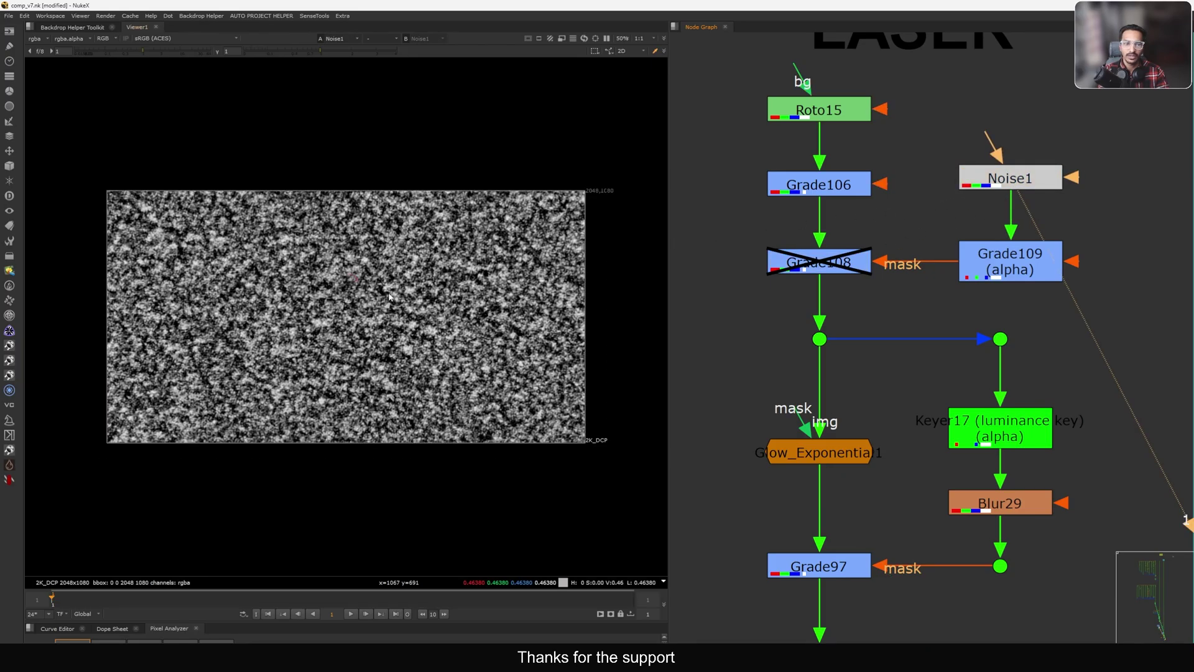
Check the alpha channel of Noise1 and of the graded noise from Grade109.
{"action": "key", "text": "a"}
{"action": "key", "text": "a"}
{"action": "left_click", "coordinate": [1011, 261]}
{"action": "key", "text": "1"}
{"action": "key", "text": "a"}
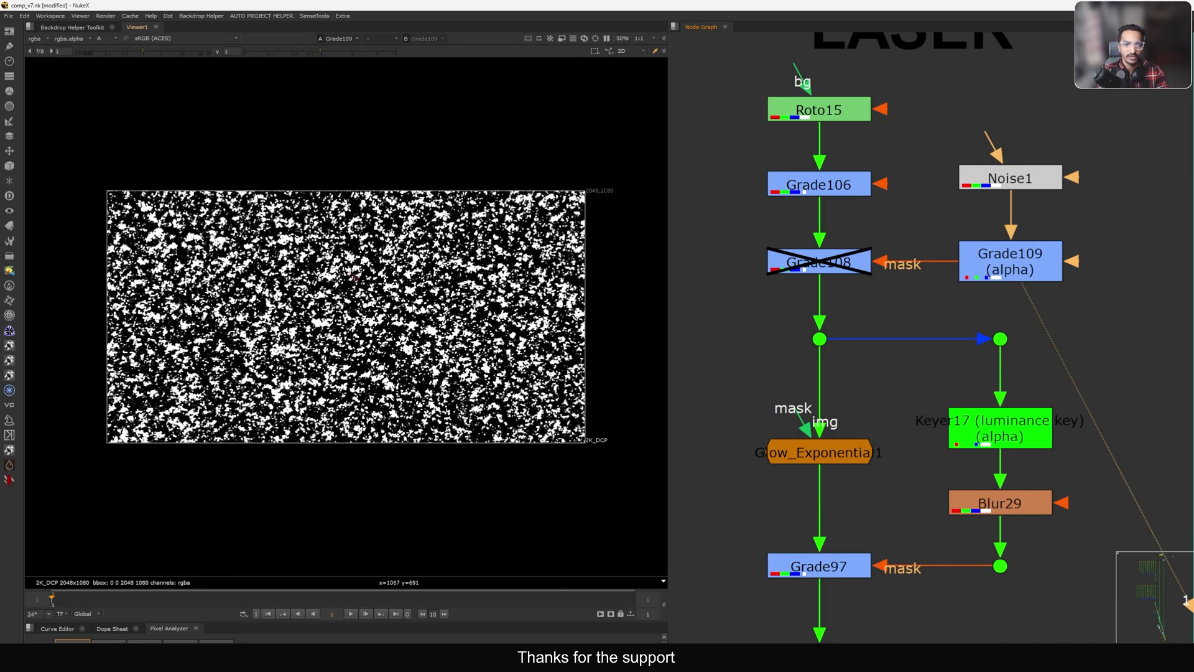
Re-enable Grade108 and view its output.
{"action": "left_click", "coordinate": [835, 266]}
{"action": "key", "text": "d"}
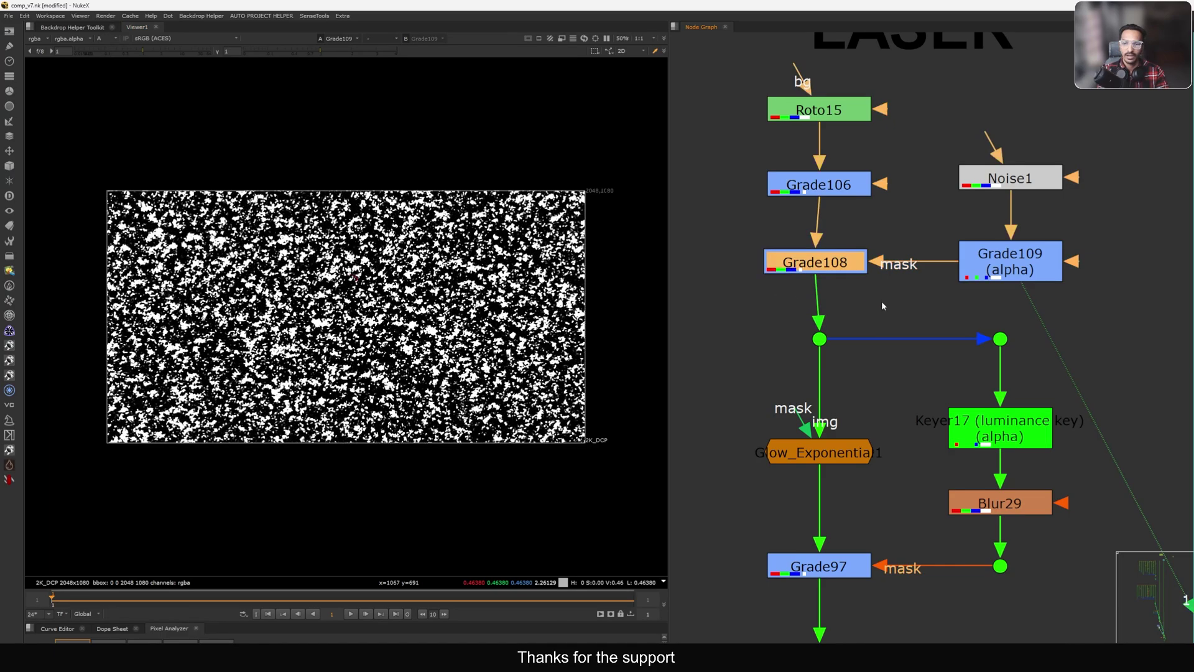
{"action": "key", "text": "1"}
{"action": "middle_click_drag", "start_coordinate": [835, 266], "coordinate": [852, 272]}
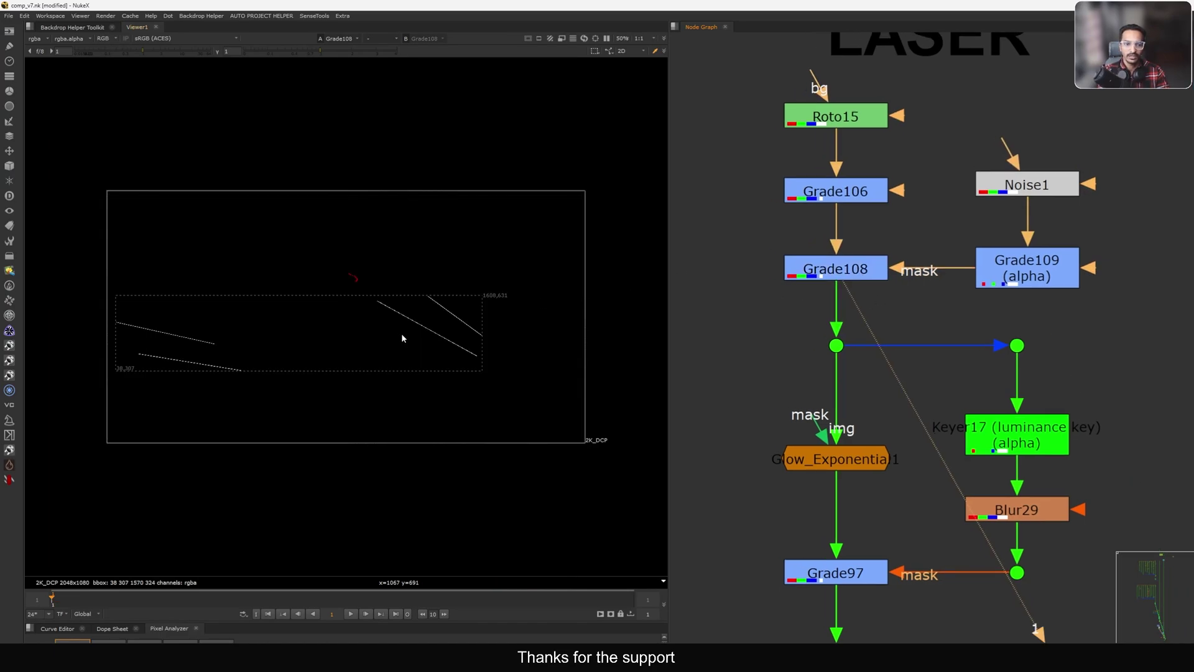
Toggle Grade108 off and on to compare its effect on the laser lines up close.
{"action": "scroll", "coordinate": [426, 326], "scroll_direction": "up", "scroll_amount": 5}
{"action": "scroll", "coordinate": [426, 326], "scroll_direction": "up", "scroll_amount": 4}
{"action": "left_click", "coordinate": [844, 276]}
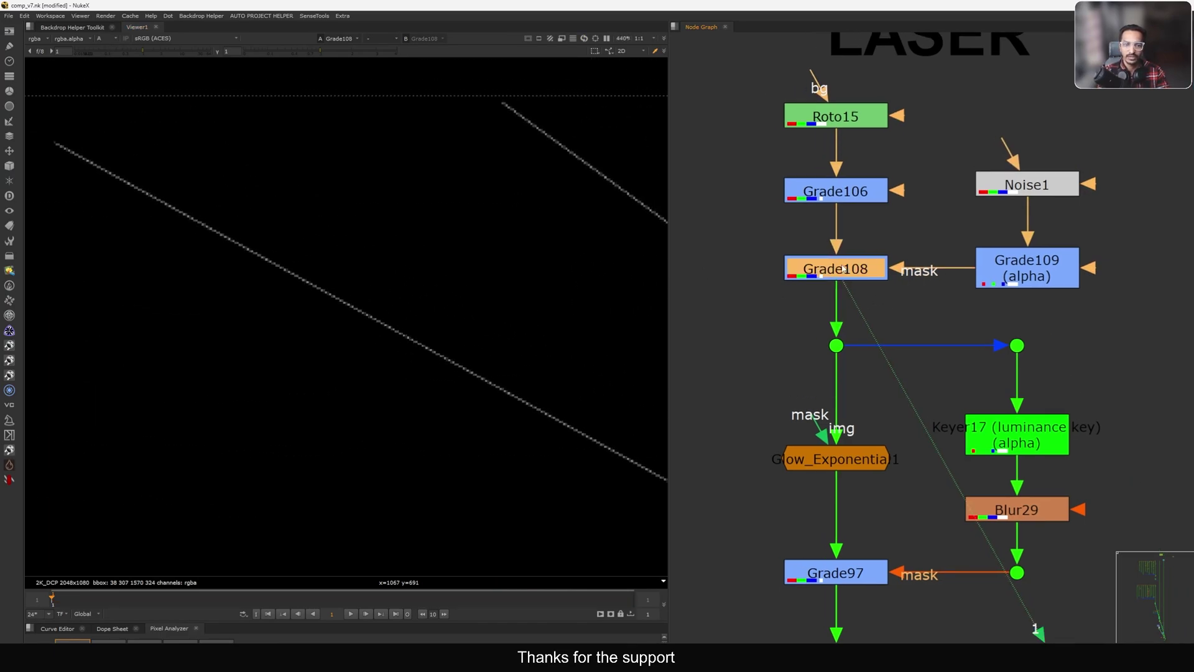
{"action": "key", "text": "d"}
{"action": "key", "text": "d"}
View the Glow_Exponential1 output in colour and toggle Grade108 repeatedly to compare the glowing beams with and without the noise variation.
{"action": "left_click", "coordinate": [826, 463]}
{"action": "key", "text": "1"}
{"action": "left_click_drag", "start_coordinate": [827, 463], "coordinate": [829, 461]}
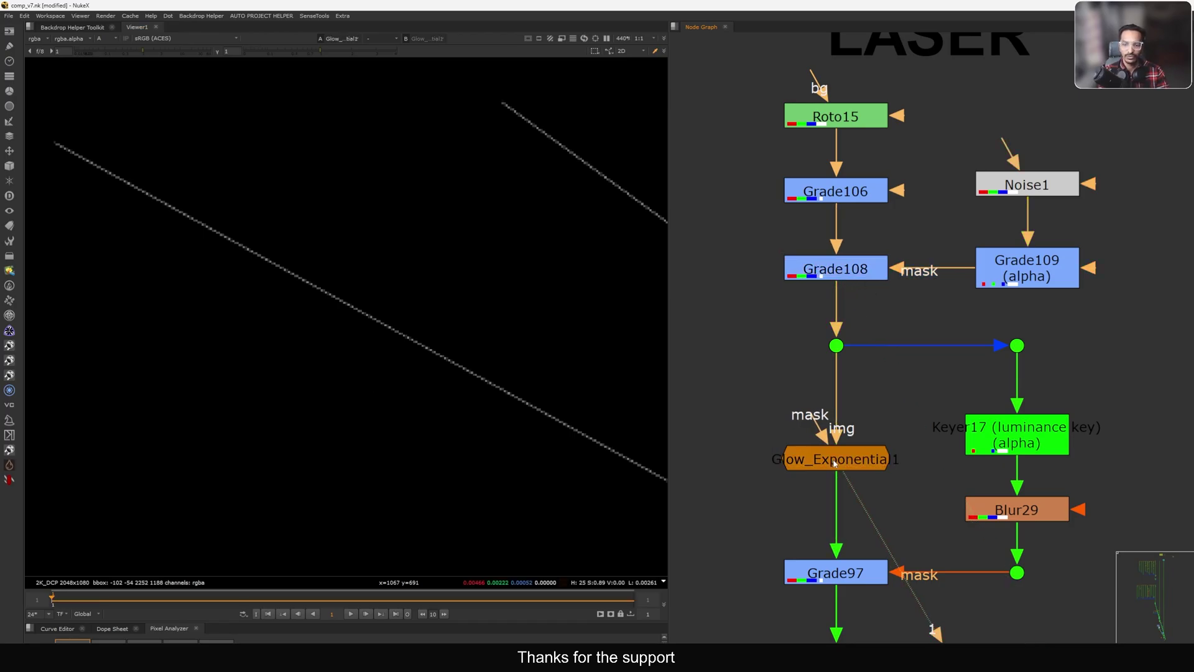
{"action": "key", "text": "a"}
{"action": "left_click", "coordinate": [830, 267]}
{"action": "key", "text": "d"}
{"action": "key", "text": "d"}
{"action": "key", "text": "d"}
{"action": "key", "text": "d"}
{"action": "scroll", "coordinate": [475, 302], "scroll_direction": "down", "scroll_amount": 4}
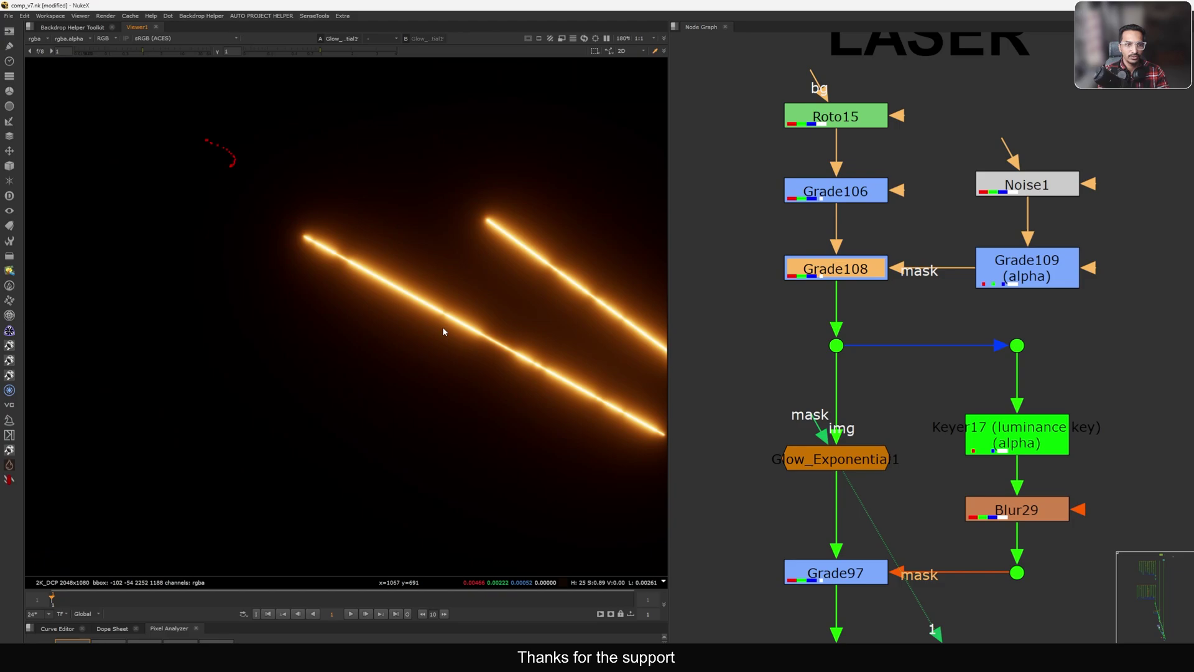
Toggle Grade108 off and on to compare the noise variation along the two laser beams beside the robot's arm.
{"action": "middle_click_drag", "start_coordinate": [328, 329], "coordinate": [397, 335]}
{"action": "middle_click_drag", "start_coordinate": [567, 322], "coordinate": [404, 330]}
{"action": "key", "text": "d"}
{"action": "key", "text": "d"}
{"action": "key", "text": "d"}
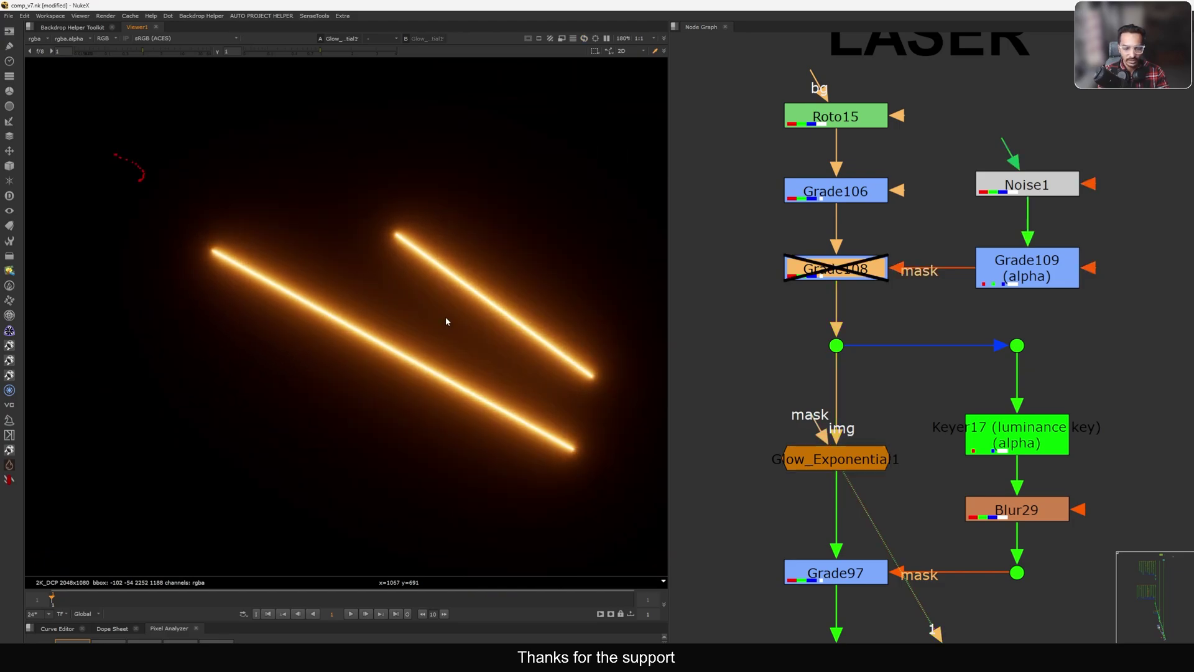
{"action": "left_click_drag", "start_coordinate": [351, 211], "coordinate": [629, 401]}
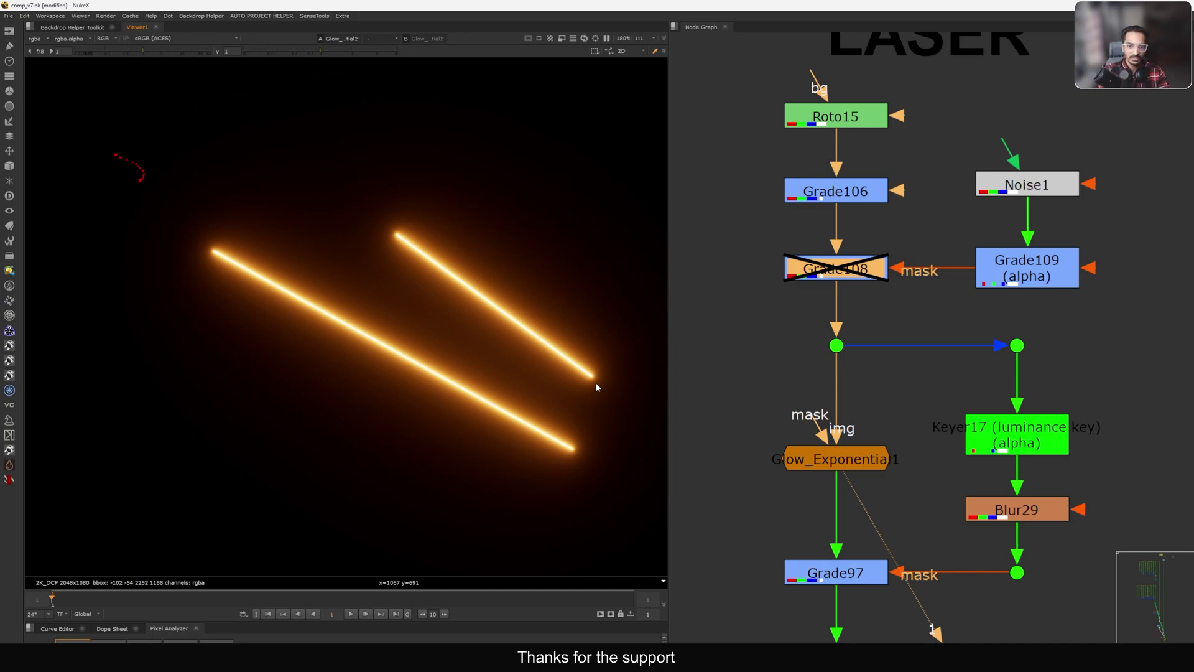
{"action": "key", "text": "ctrl+shift+z"}
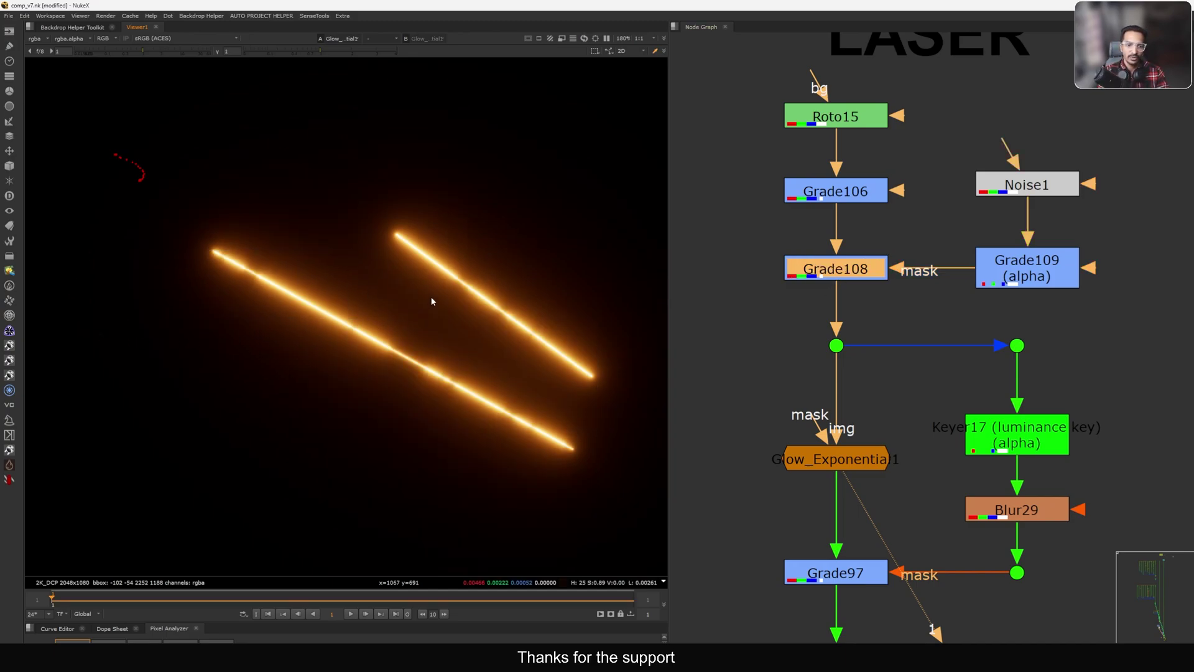
Compare the other pair of glowing laser beams with Grade108 disabled and enabled.
{"action": "scroll", "coordinate": [560, 302], "scroll_direction": "down", "scroll_amount": 6}
{"action": "scroll", "coordinate": [298, 342], "scroll_direction": "up", "scroll_amount": 4}
{"action": "middle_click_drag", "start_coordinate": [311, 345], "coordinate": [345, 355]}
{"action": "scroll", "coordinate": [305, 320], "scroll_direction": "up", "scroll_amount": 4}
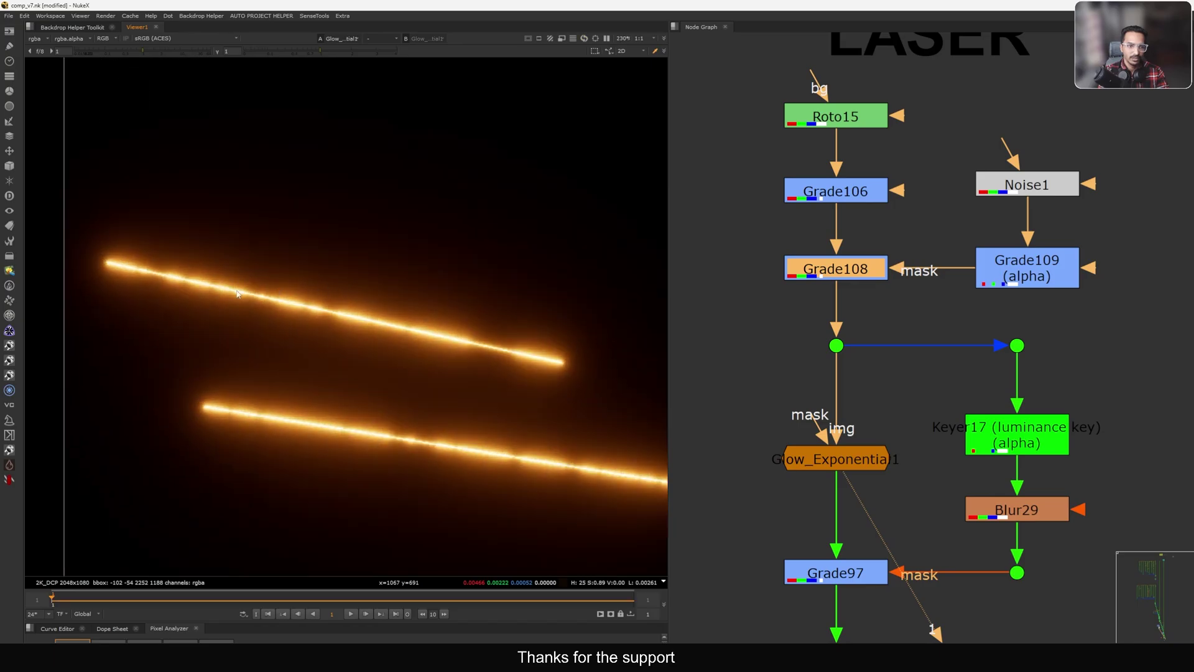
{"action": "key", "text": "d"}
{"action": "key", "text": "d"}
Adjust the gain of Grade108, trying 0 and 0.5, and check the variation along the beams.
{"action": "double_click", "coordinate": [831, 269]}
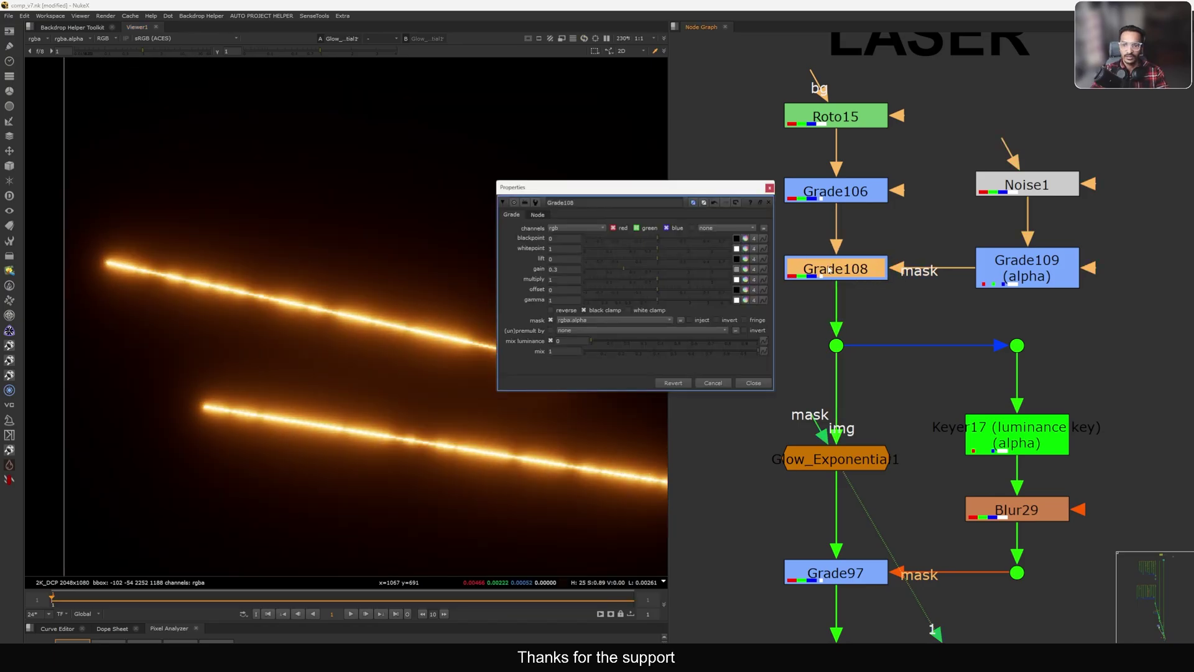
{"action": "left_click_drag", "start_coordinate": [612, 269], "coordinate": [614, 269]}
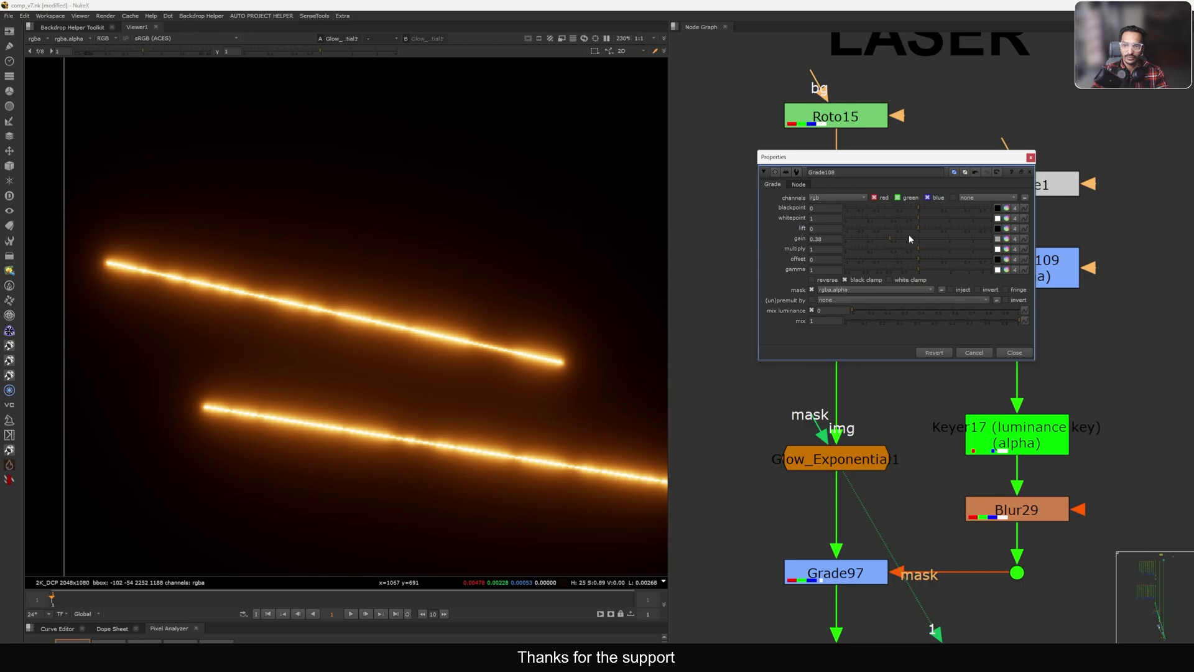
{"action": "left_click_drag", "start_coordinate": [909, 238], "coordinate": [845, 249]}
{"action": "scroll", "coordinate": [499, 323], "scroll_direction": "down", "scroll_amount": 5}
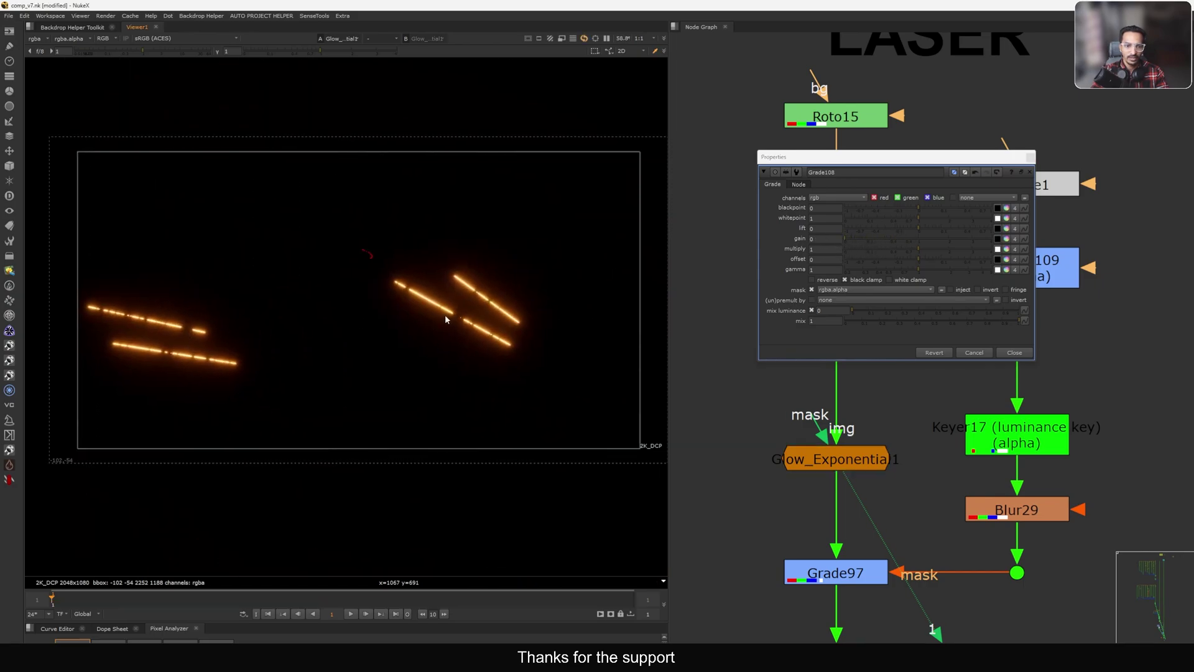
{"action": "scroll", "coordinate": [447, 316], "scroll_direction": "up", "scroll_amount": 5}
{"action": "left_click_drag", "start_coordinate": [861, 243], "coordinate": [897, 240]}
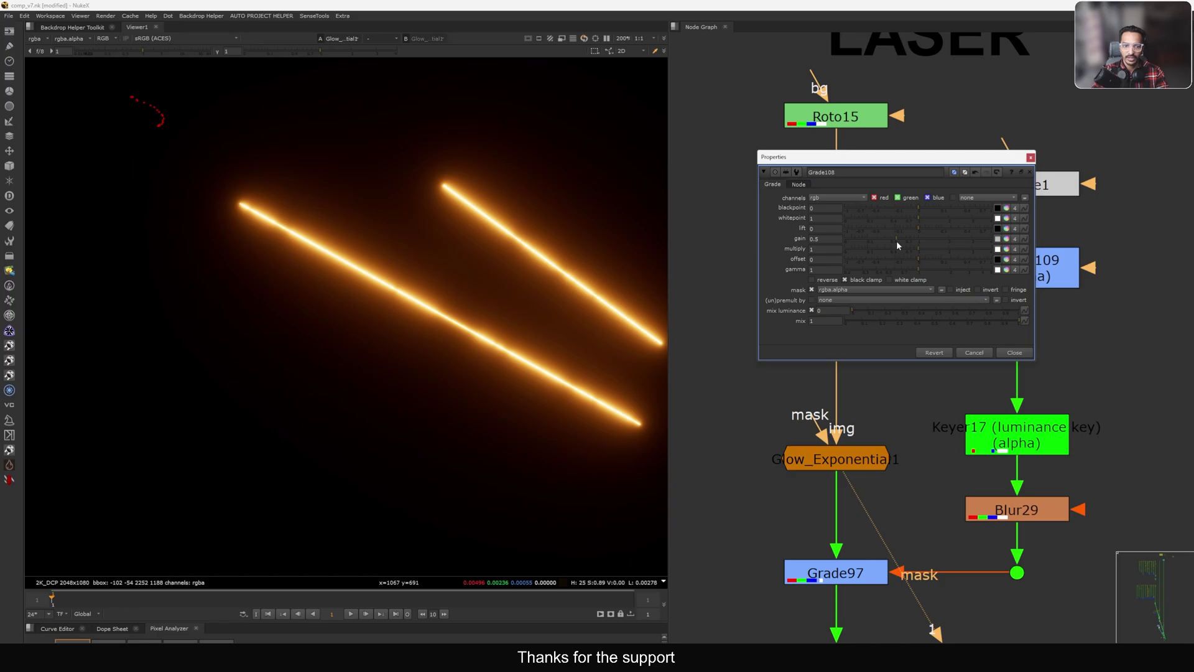
{"action": "scroll", "coordinate": [468, 320], "scroll_direction": "up", "scroll_amount": 3}
{"action": "scroll", "coordinate": [465, 259], "scroll_direction": "down", "scroll_amount": 8}
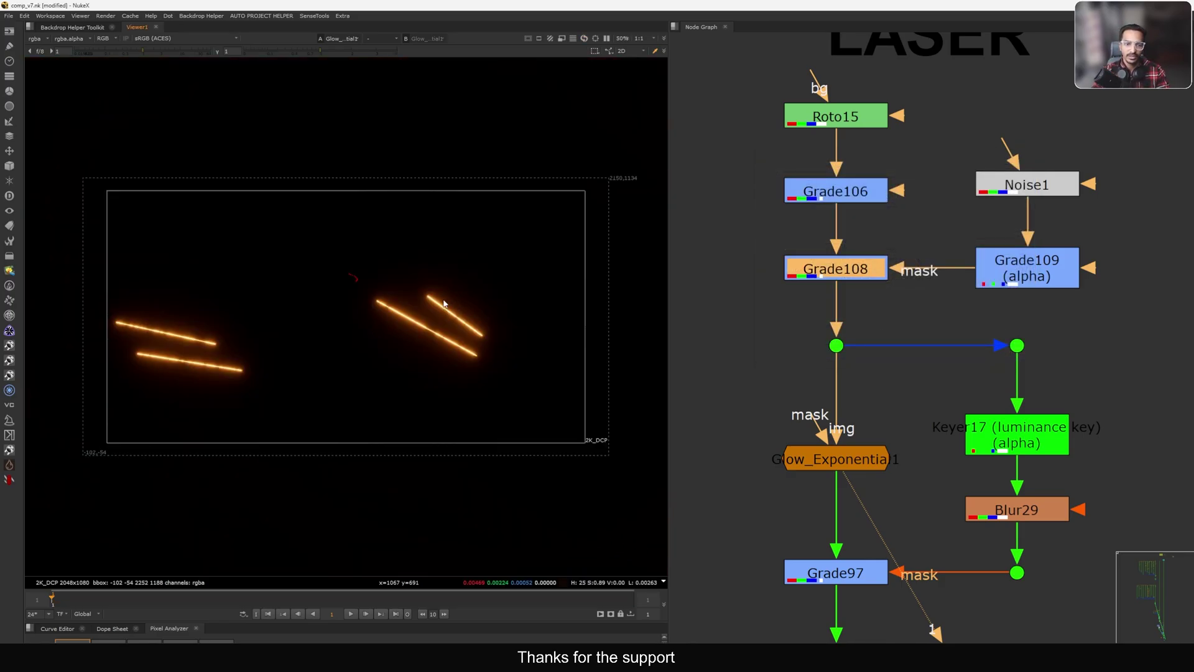
View the outputs of Keyer17, Blur29 and Grade97 one after another.
{"action": "scroll", "coordinate": [796, 390], "scroll_direction": "down", "scroll_amount": 2}
{"action": "left_click", "coordinate": [954, 380]}
{"action": "key", "text": "1"}
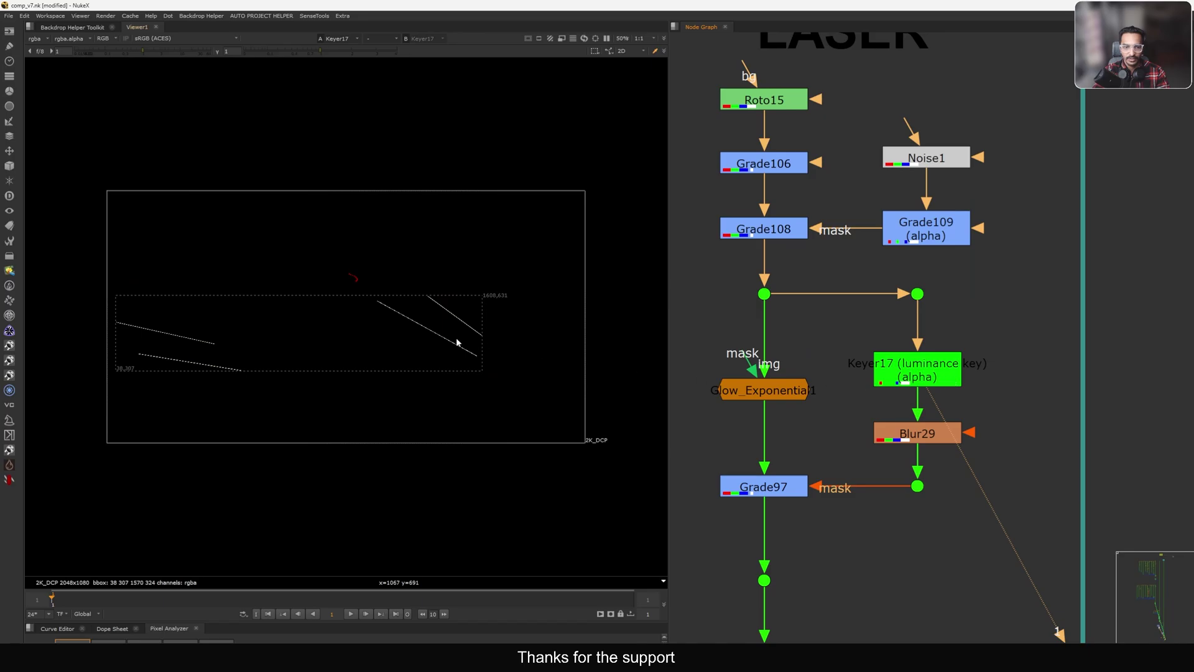
{"action": "left_click", "coordinate": [907, 436]}
{"action": "key", "text": "1"}
{"action": "middle_click_drag", "start_coordinate": [788, 487], "coordinate": [817, 464]}
{"action": "left_click", "coordinate": [809, 464]}
{"action": "key", "text": "1"}
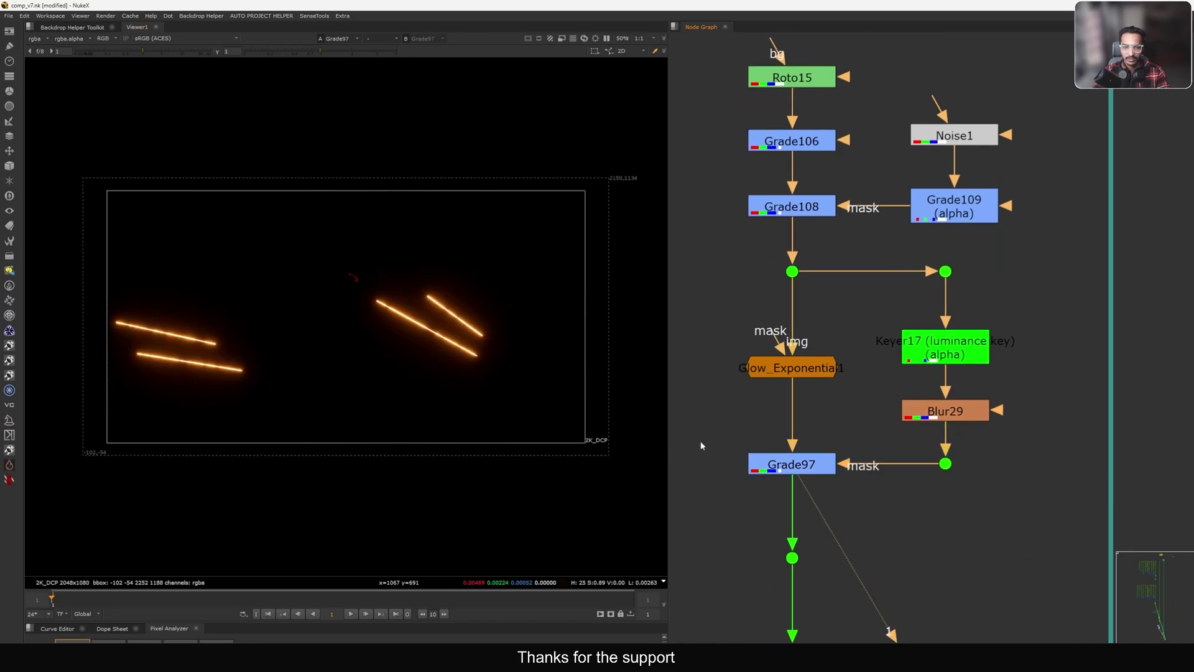
Toggle Grade97 to compare the beam core up close, and open the grade's properties.
{"action": "scroll", "coordinate": [406, 325], "scroll_direction": "up", "scroll_amount": 8}
{"action": "left_click", "coordinate": [771, 463]}
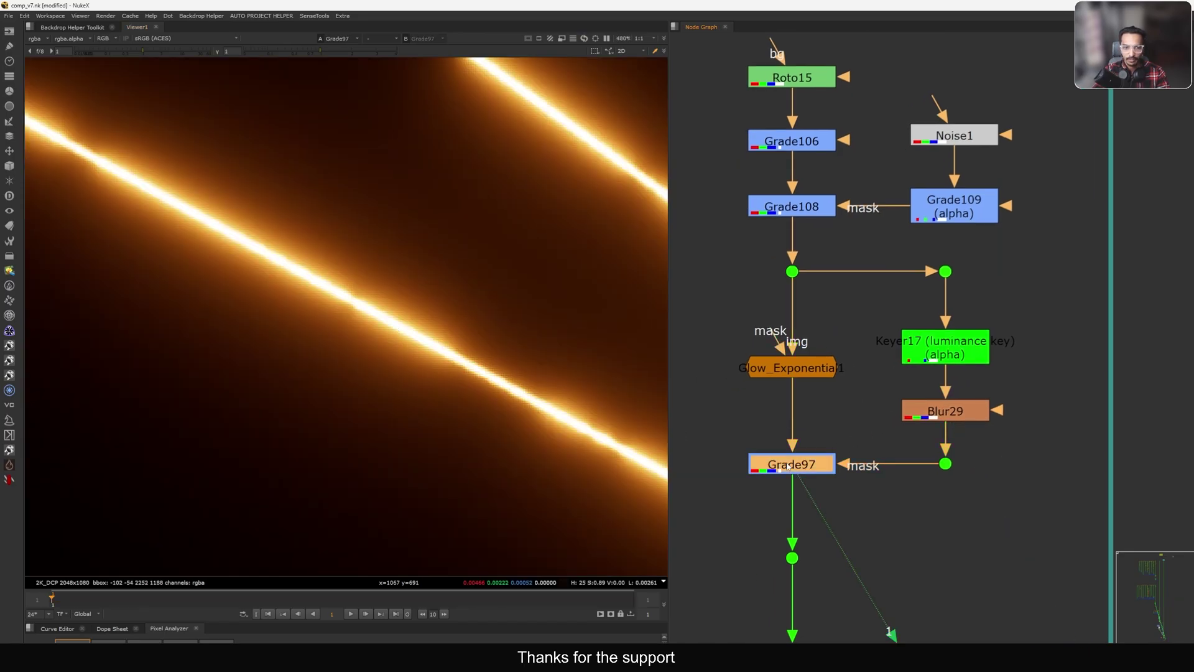
{"action": "key", "text": "d"}
{"action": "scroll", "coordinate": [349, 297], "scroll_direction": "up", "scroll_amount": 4}
{"action": "key", "text": "d"}
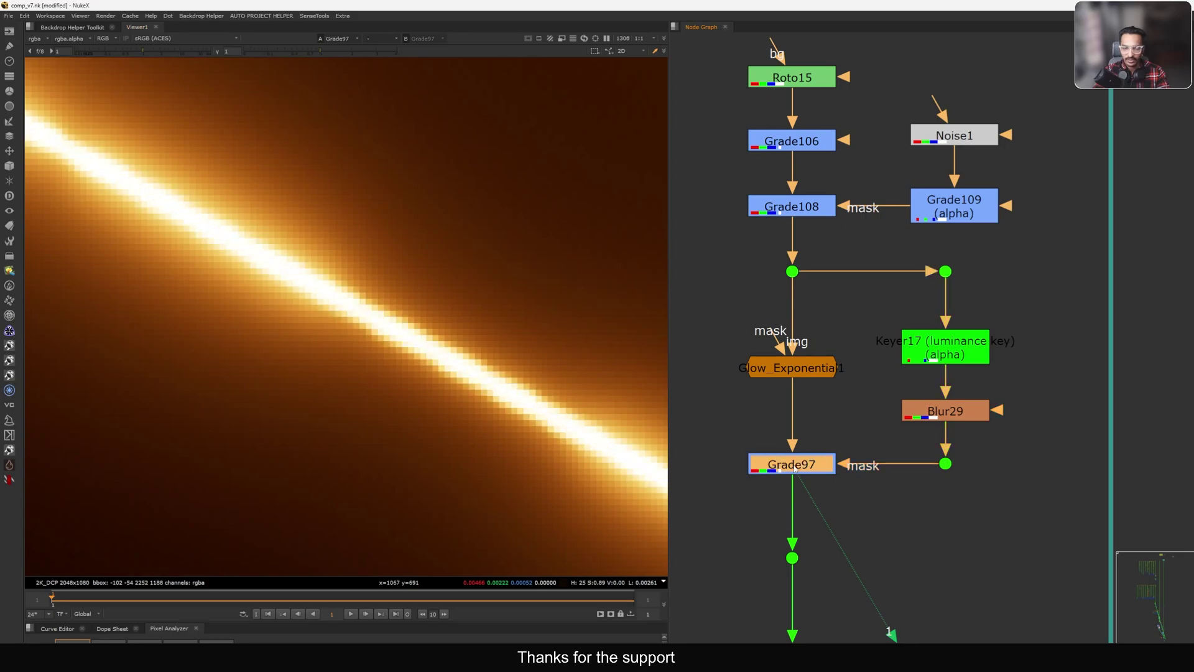
{"action": "double_click", "coordinate": [794, 469]}
{"action": "left_click_drag", "start_coordinate": [553, 392], "coordinate": [684, 333]}
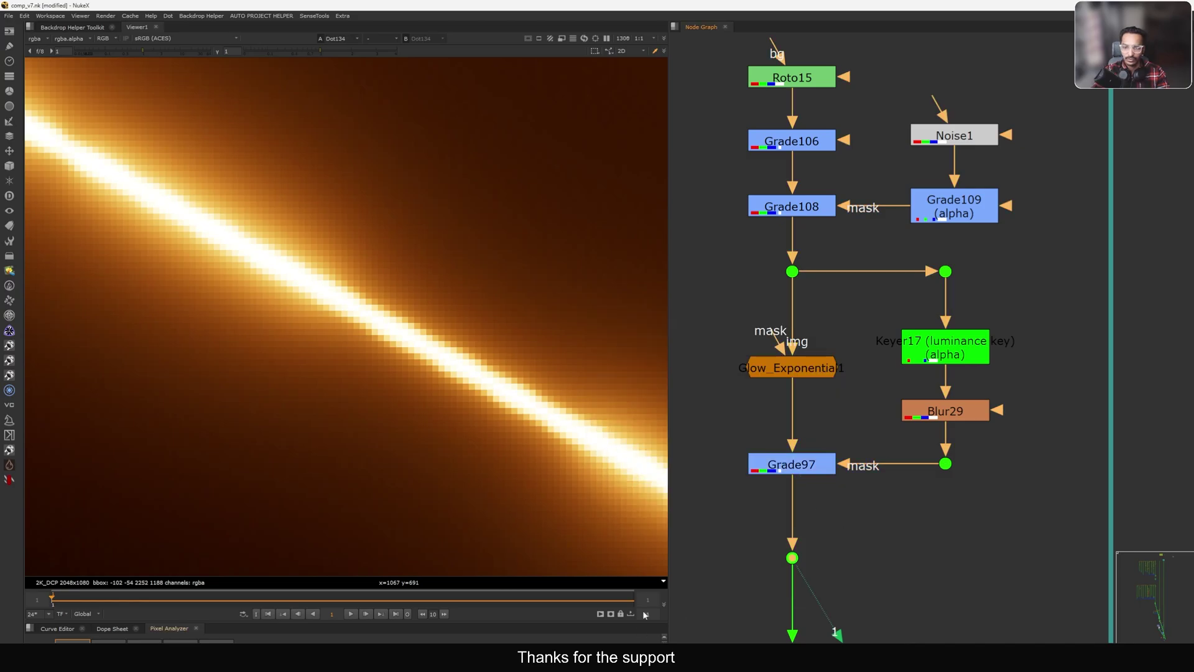
Disable the final merge of the laser light interactions group and view the Merge91 output.
{"action": "key", "text": "f"}
{"action": "scroll", "coordinate": [921, 380], "scroll_direction": "down", "scroll_amount": 7}
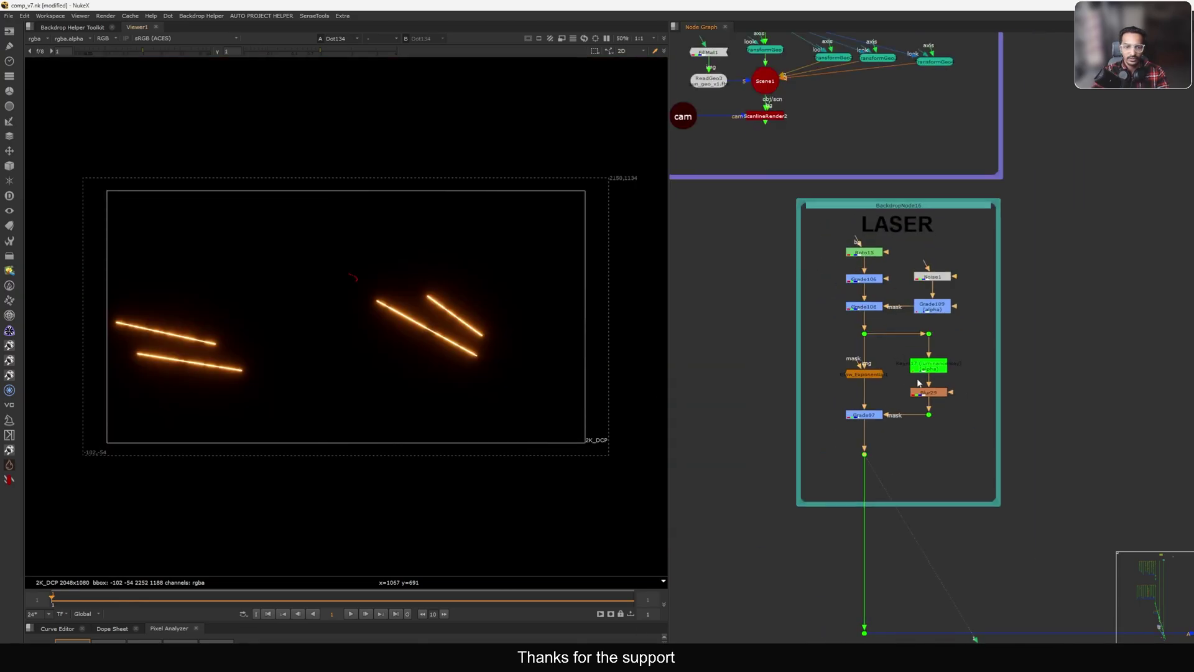
{"action": "middle_click_drag", "start_coordinate": [984, 428], "coordinate": [699, 395]}
{"action": "left_click", "coordinate": [1016, 422]}
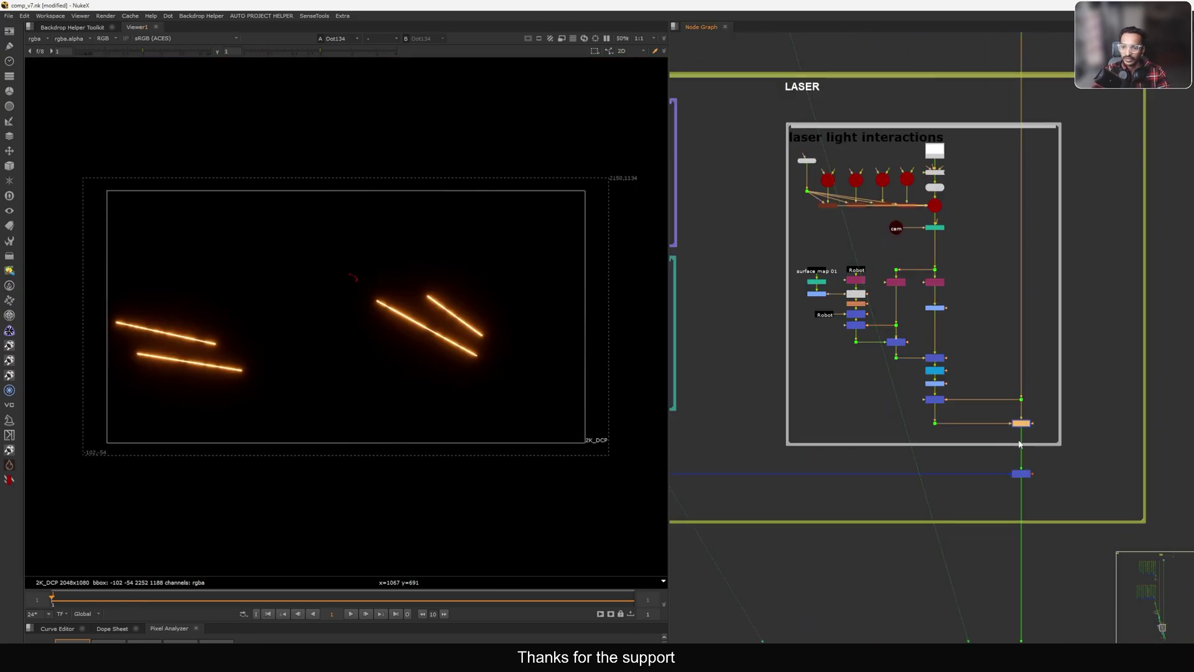
{"action": "key", "text": "d"}
{"action": "left_click", "coordinate": [1021, 473]}
{"action": "key", "text": "1"}
{"action": "scroll", "coordinate": [1013, 454], "scroll_direction": "down", "scroll_amount": 3}
{"action": "scroll", "coordinate": [1014, 455], "scroll_direction": "up", "scroll_amount": 7}
Toggle Merge91 repeatedly to compare the robot shot with and without the laser beams.
{"action": "left_click", "coordinate": [980, 486]}
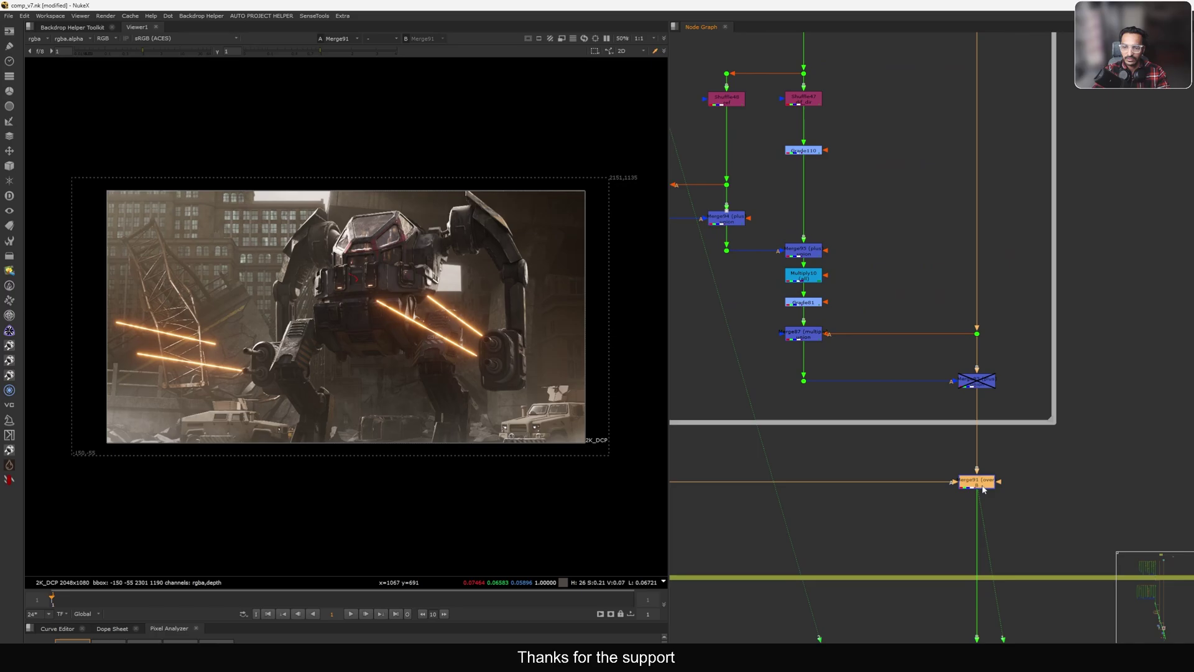
{"action": "key", "text": "d"}
{"action": "key", "text": "d"}
{"action": "key", "text": "d"}
{"action": "key", "text": "d"}
{"action": "key", "text": "d"}
{"action": "key", "text": "d"}
{"action": "key", "text": "d"}
{"action": "key", "text": "d"}
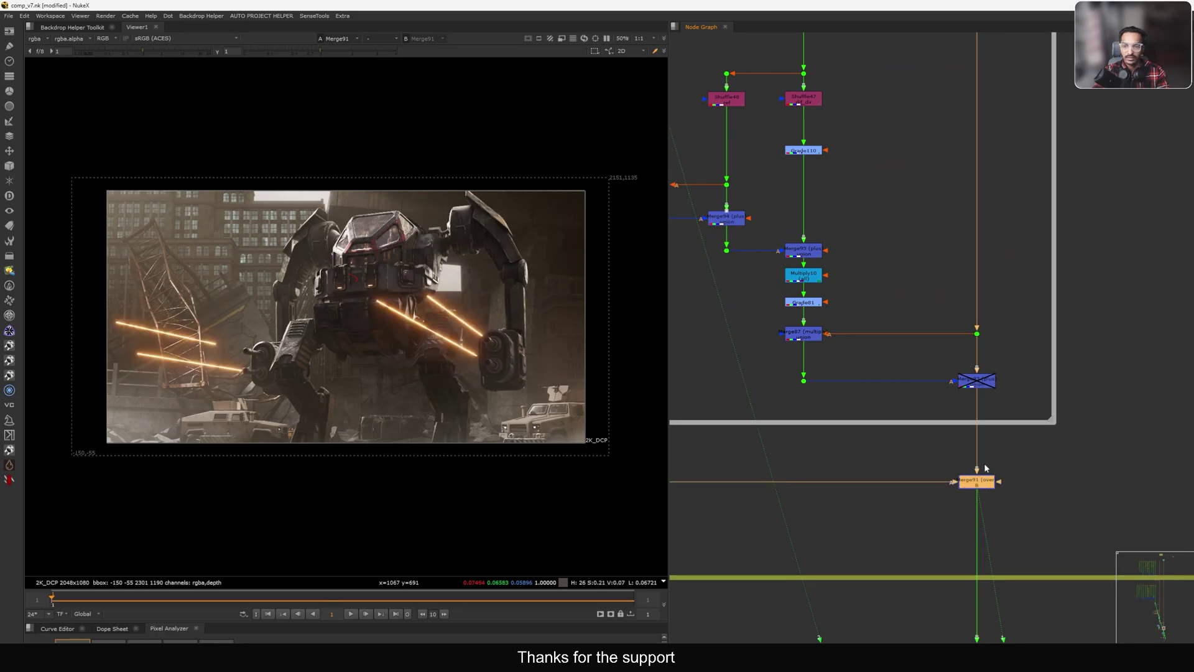
{"action": "key", "text": "d"}
{"action": "key", "text": "d"}
Inspect the laser light interactions node group and view its ReadGeo1 robot geometry in 3D.
{"action": "scroll", "coordinate": [961, 458], "scroll_direction": "down", "scroll_amount": 3}
{"action": "middle_click_drag", "start_coordinate": [874, 330], "coordinate": [868, 442]}
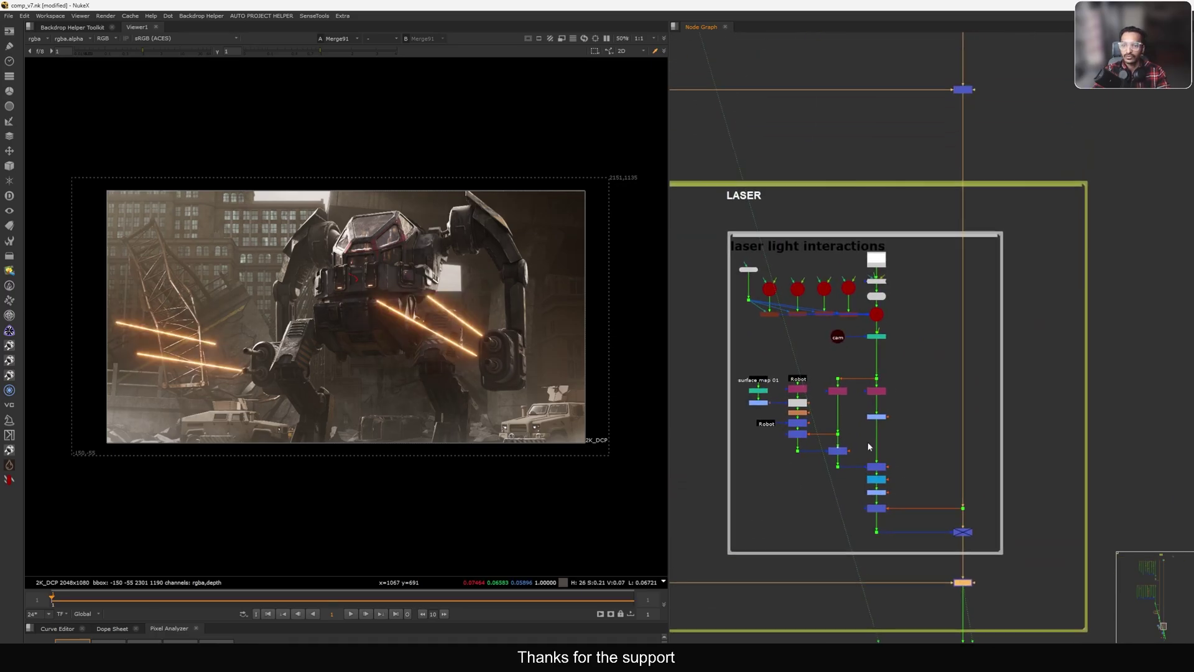
{"action": "middle_click_drag", "start_coordinate": [763, 303], "coordinate": [771, 311]}
{"action": "scroll", "coordinate": [781, 300], "scroll_direction": "down", "scroll_amount": 3}
{"action": "left_click_drag", "start_coordinate": [732, 243], "coordinate": [950, 452]}
{"action": "middle_click_drag", "start_coordinate": [852, 369], "coordinate": [905, 378]}
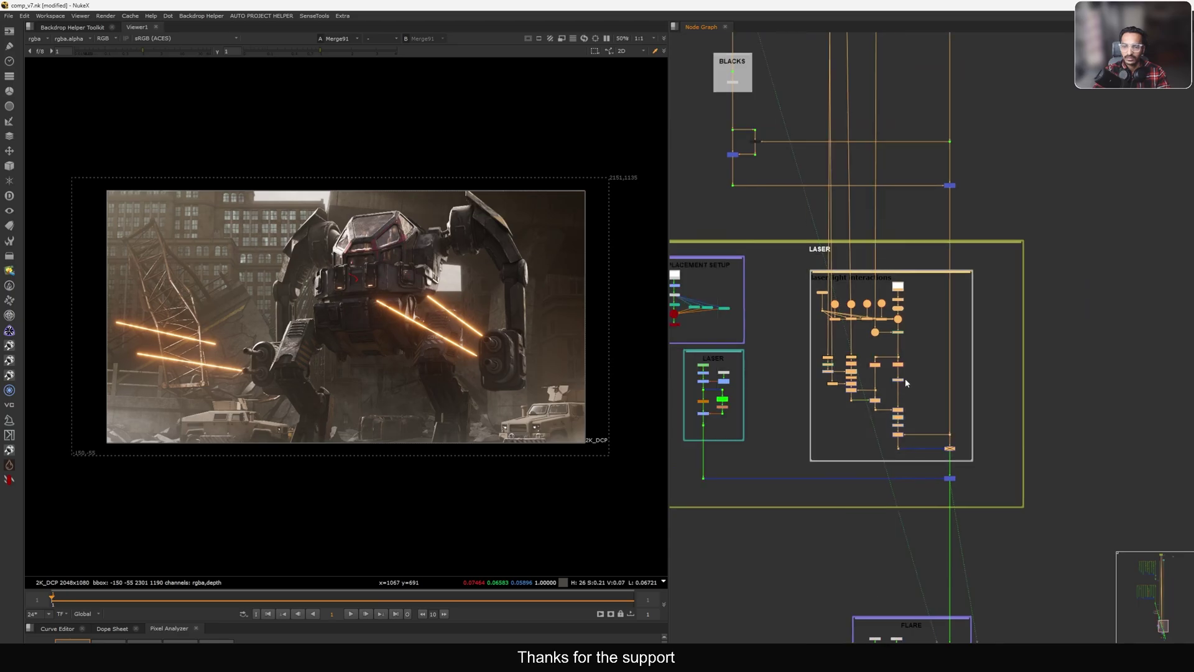
{"action": "scroll", "coordinate": [909, 316], "scroll_direction": "up", "scroll_amount": 3}
{"action": "left_click", "coordinate": [939, 353]}
{"action": "scroll", "coordinate": [897, 304], "scroll_direction": "up", "scroll_amount": 4}
{"action": "middle_click_drag", "start_coordinate": [897, 303], "coordinate": [902, 365]}
{"action": "left_click", "coordinate": [901, 366]}
{"action": "key", "text": "1"}
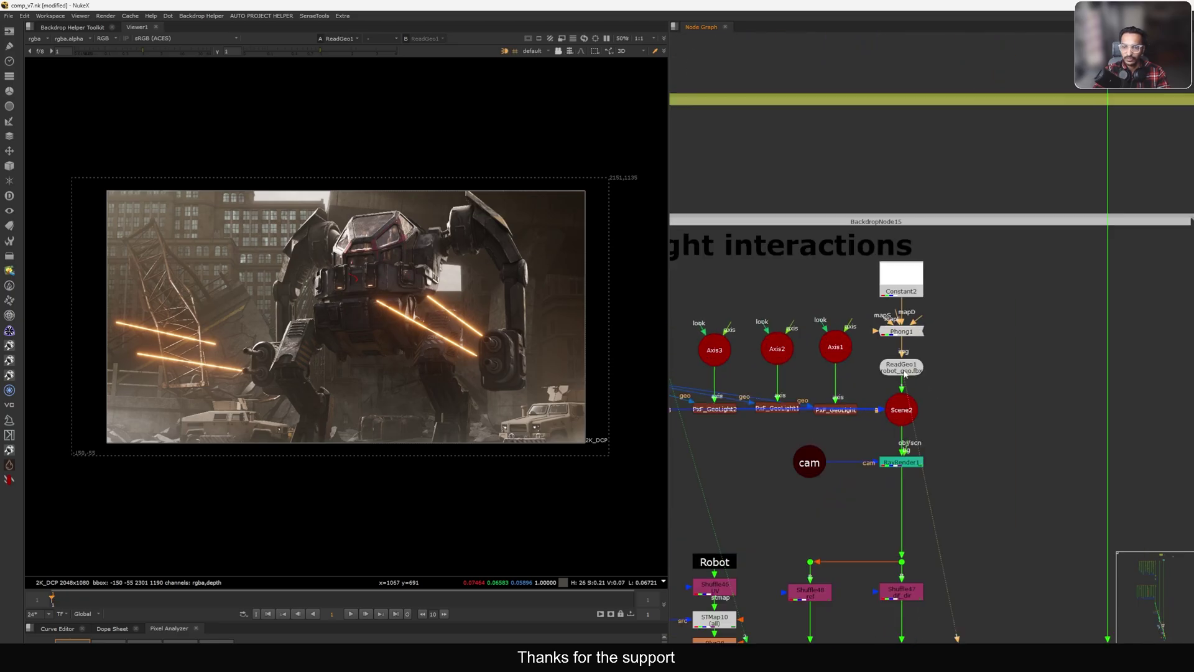
{"action": "left_click", "coordinate": [984, 374]}
{"action": "middle_click_drag", "start_coordinate": [985, 374], "coordinate": [1013, 365]}
{"action": "left_click", "coordinate": [506, 307]}
{"action": "left_click_drag", "start_coordinate": [506, 306], "coordinate": [436, 292], "text": "ctrl"}
View the outputs of Constant2 and the Phong1 shader.
{"action": "scroll", "coordinate": [873, 278], "scroll_direction": "up", "scroll_amount": 3}
{"action": "left_click", "coordinate": [947, 280]}
{"action": "key", "text": "1"}
{"action": "middle_click_drag", "start_coordinate": [959, 355], "coordinate": [934, 353]}
{"action": "left_click", "coordinate": [934, 352]}
{"action": "key", "text": "1"}
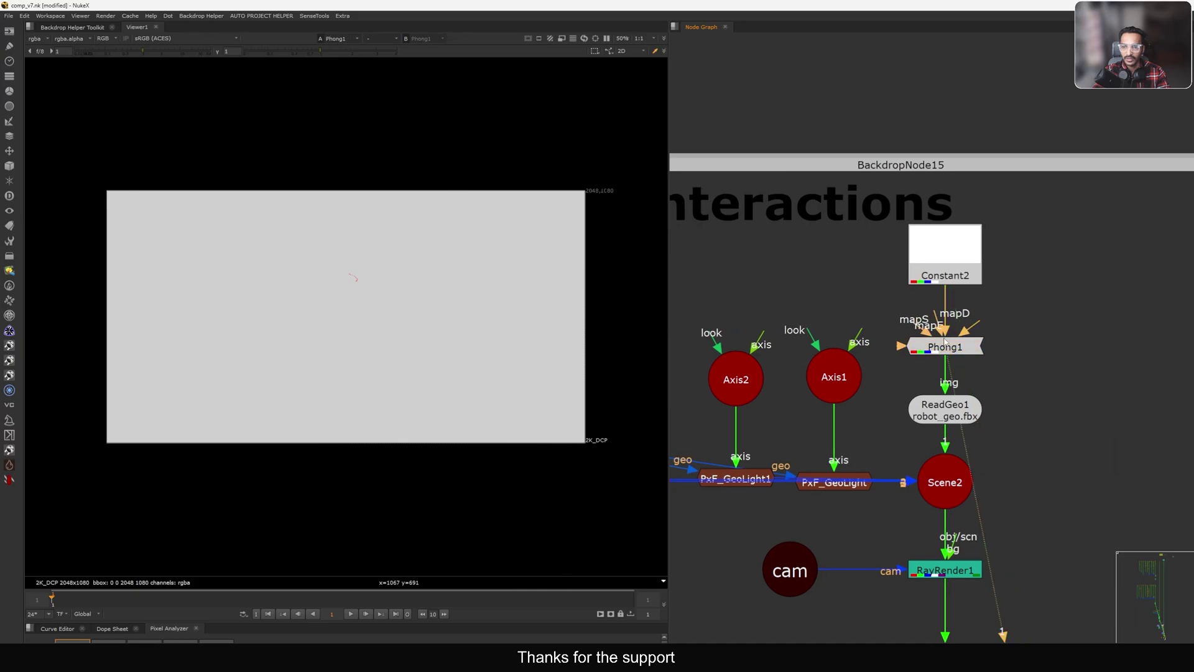
Reconnect Phong1's mapD input to Constant2 and view the Constant2 output.
{"action": "scroll", "coordinate": [955, 296], "scroll_direction": "up", "scroll_amount": 1}
{"action": "scroll", "coordinate": [949, 297], "scroll_direction": "up", "scroll_amount": 3}
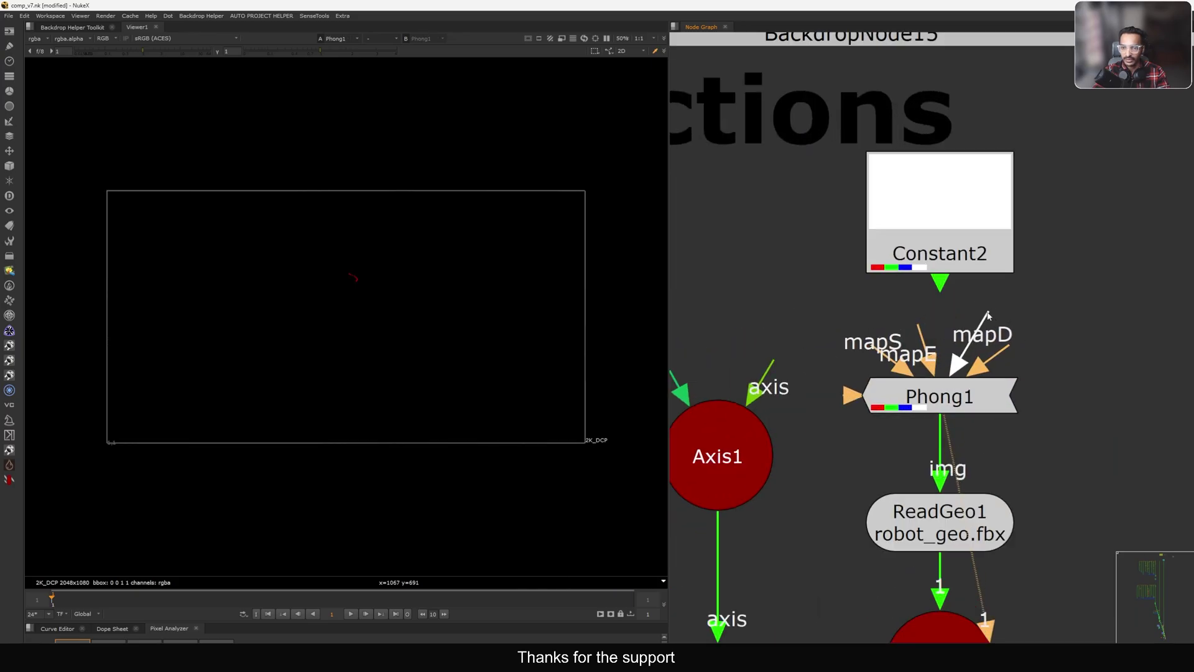
{"action": "left_click_drag", "start_coordinate": [988, 316], "coordinate": [945, 214]}
{"action": "key", "text": "1"}
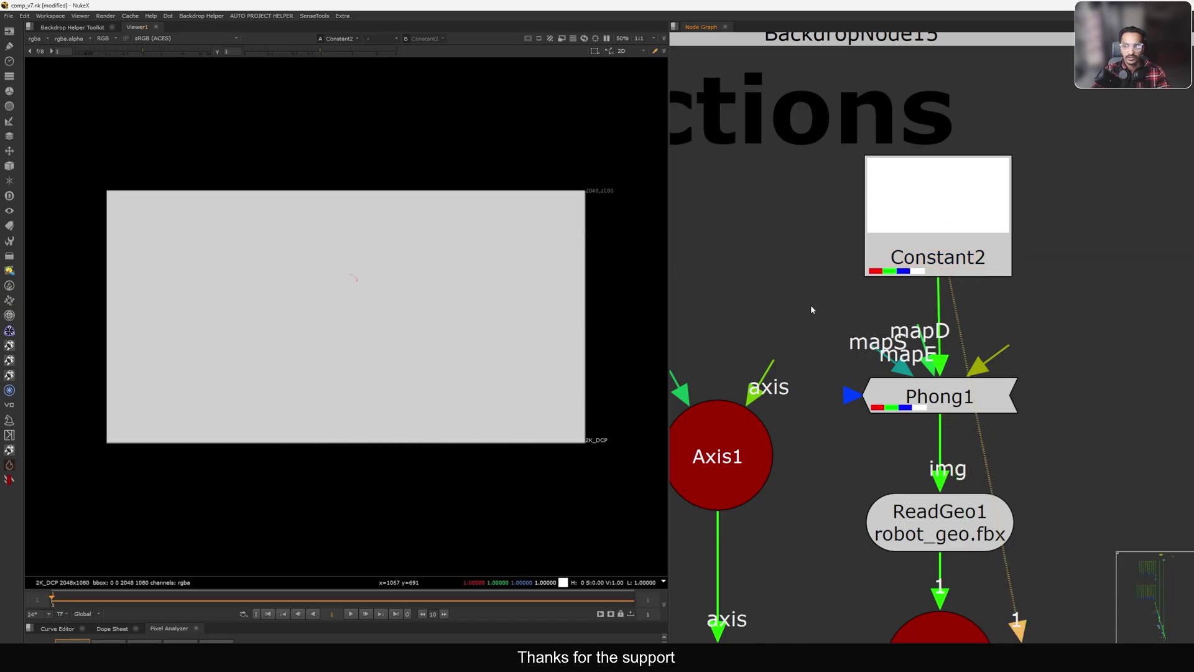
View the ReadGeo1 robot geometry in 3D and inspect the model up close.
{"action": "scroll", "coordinate": [861, 374], "scroll_direction": "down", "scroll_amount": 4}
{"action": "left_click", "coordinate": [875, 413]}
{"action": "scroll", "coordinate": [879, 404], "scroll_direction": "up", "scroll_amount": 3}
{"action": "key", "text": "1"}
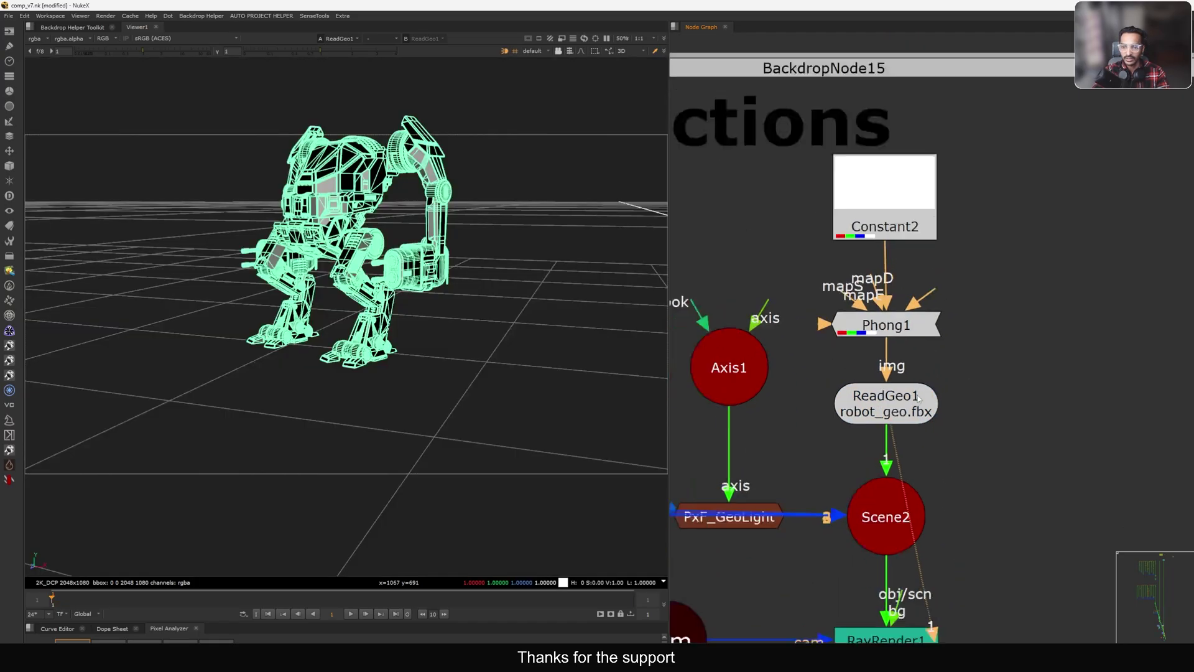
{"action": "scroll", "coordinate": [918, 396], "scroll_direction": "down", "scroll_amount": 3}
{"action": "left_click", "coordinate": [567, 331]}
{"action": "mouse_move", "coordinate": [566, 331]}
{"action": "left_mouse_down", "text": "ctrl"}
{"action": "mouse_move", "coordinate": [597, 293]}
{"action": "mouse_move", "coordinate": [544, 325]}
{"action": "mouse_move", "coordinate": [459, 316]}
{"action": "mouse_move", "coordinate": [410, 326]}
{"action": "mouse_move", "coordinate": [390, 247]}
{"action": "mouse_move", "coordinate": [623, 280]}
{"action": "left_mouse_up", "text": "ctrl"}
Toggle the Phong1 shader off and on to compare its effect on the robot geometry.
{"action": "left_click", "coordinate": [880, 352]}
{"action": "key", "text": "d"}
{"action": "scroll", "coordinate": [894, 405], "scroll_direction": "up", "scroll_amount": 3}
{"action": "key", "text": "d"}
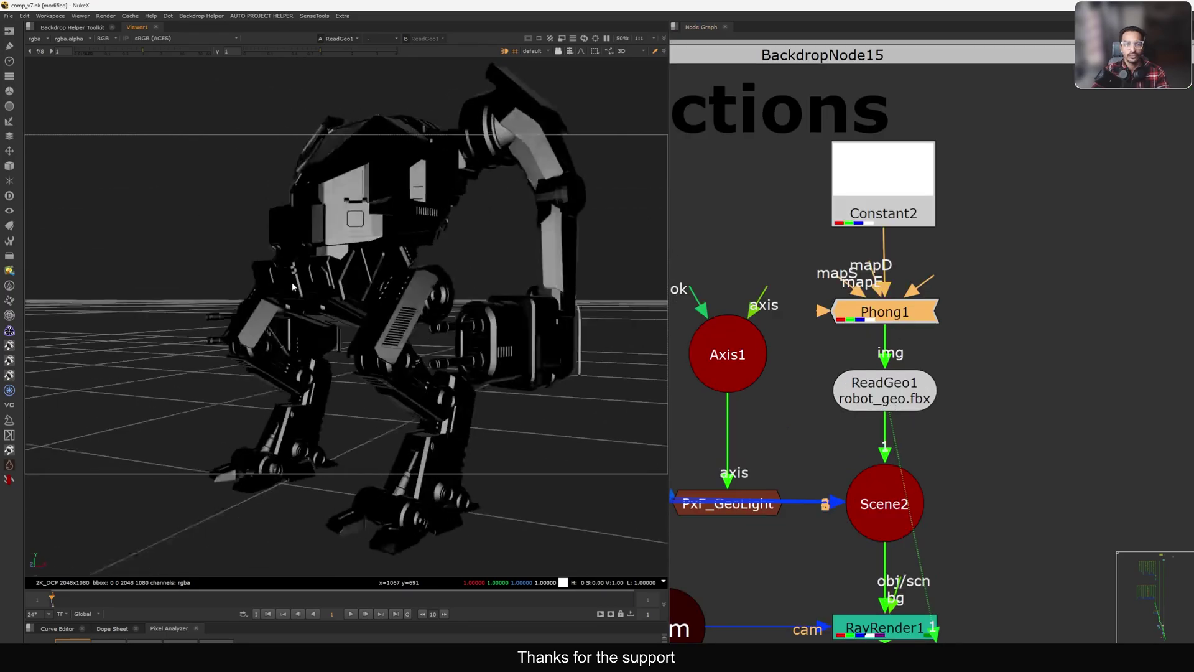
Examine the PxF_GeoLight nodes, their axes and their connections to Scene2.
{"action": "scroll", "coordinate": [902, 352], "scroll_direction": "down", "scroll_amount": 6}
{"action": "scroll", "coordinate": [893, 375], "scroll_direction": "up", "scroll_amount": 8}
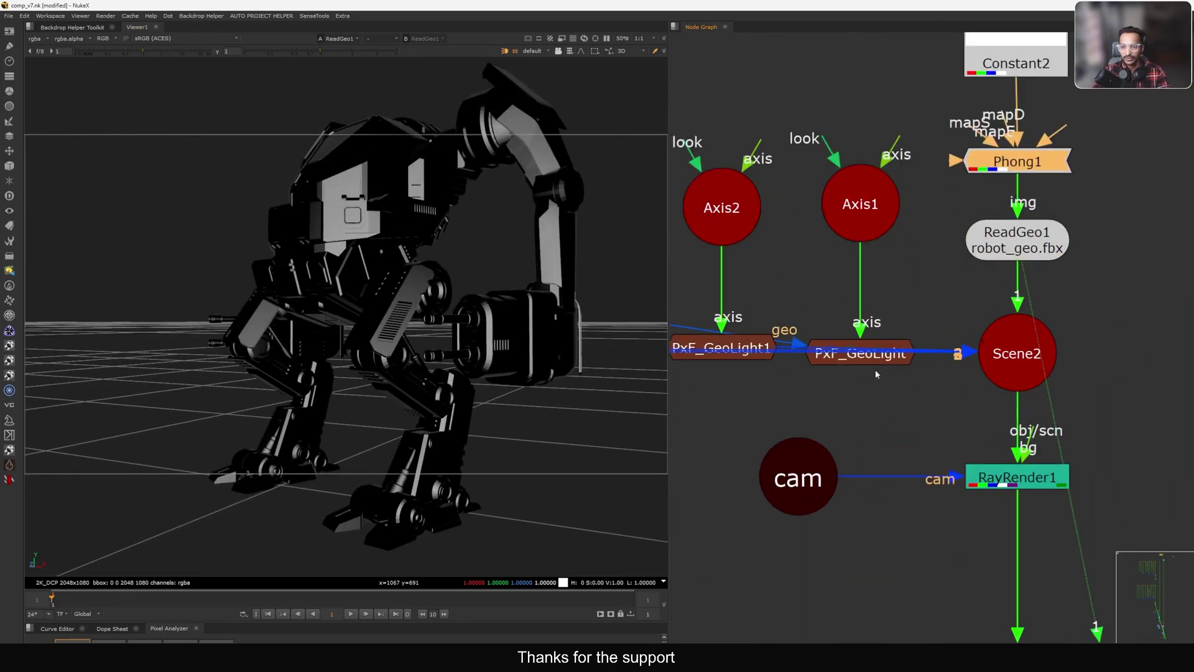
{"action": "scroll", "coordinate": [879, 429], "scroll_direction": "down", "scroll_amount": 4}
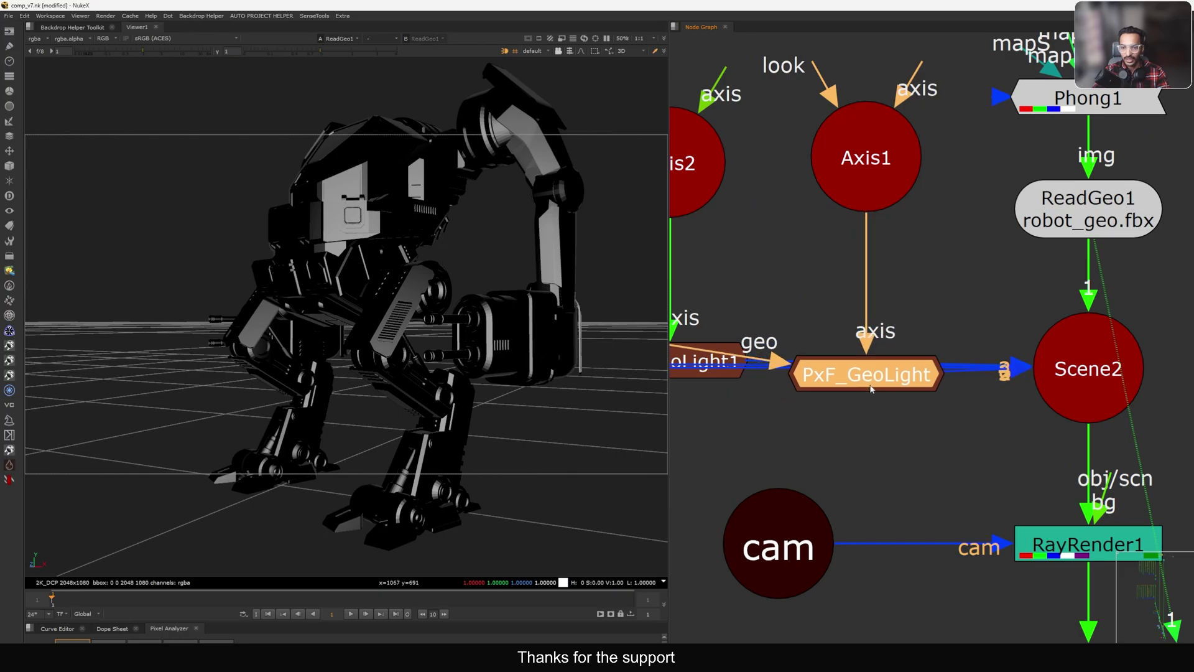
{"action": "scroll", "coordinate": [871, 382], "scroll_direction": "down", "scroll_amount": 4}
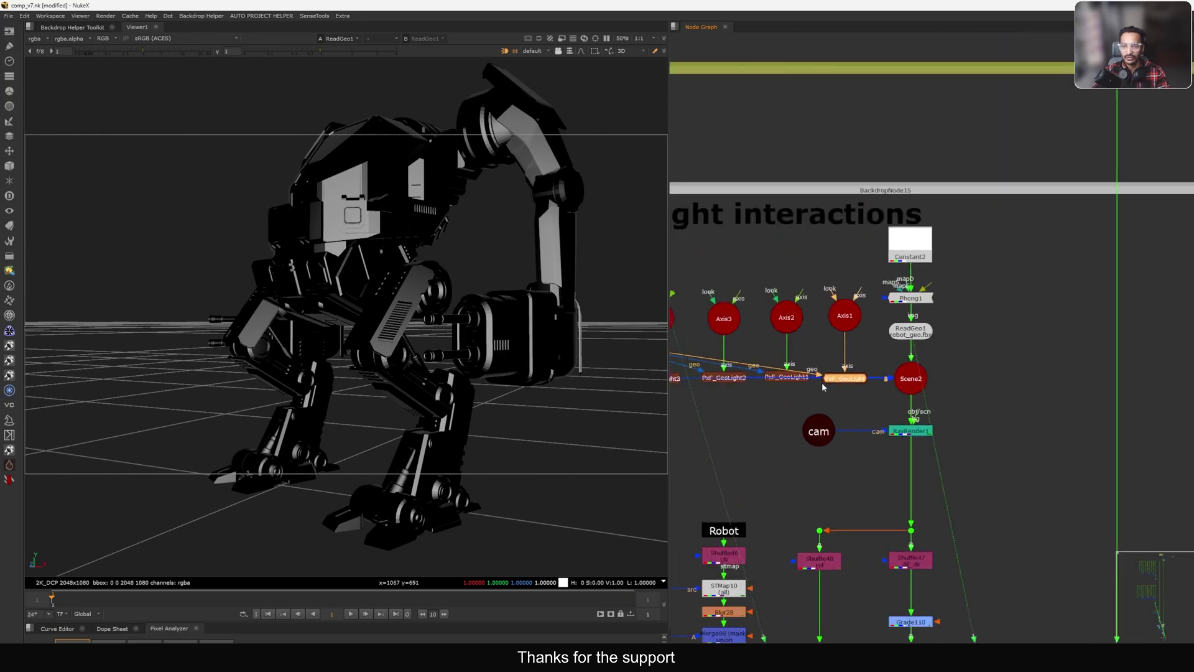